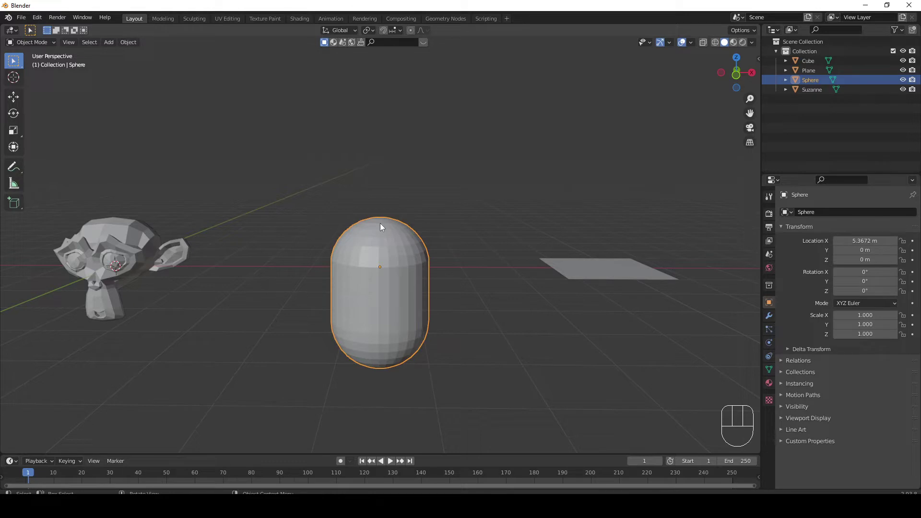
- Switch the capsule-shaped sphere from Object Mode to Edit Mode
scroll(326, 239, down, 7)
middle_drag(326, 235, 395, 255)
scroll(338, 236, up, 4)
scroll(444, 226, up, 1)
scroll(387, 244, up, 5)
key(Tab)
shift+middle_drag(452, 239, 393, 229)
key(Tab)
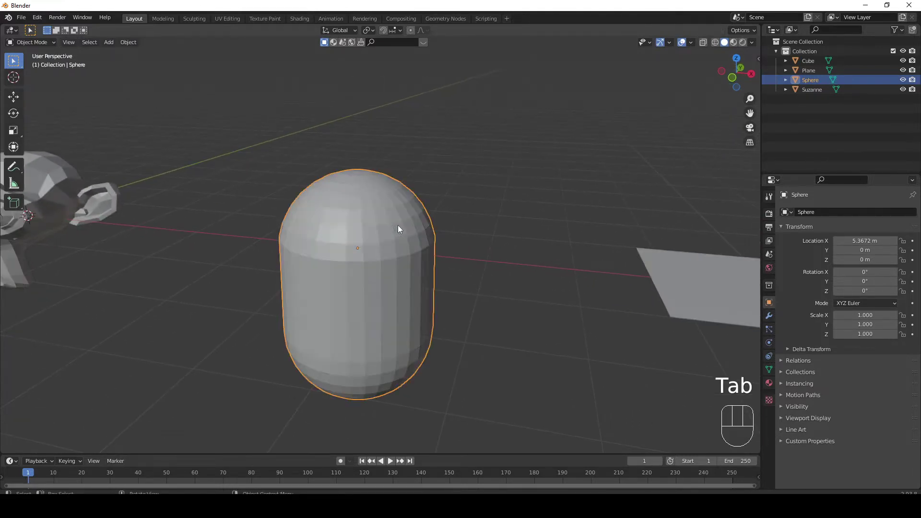
key(Tab)
key(Tab)
key(Tab)
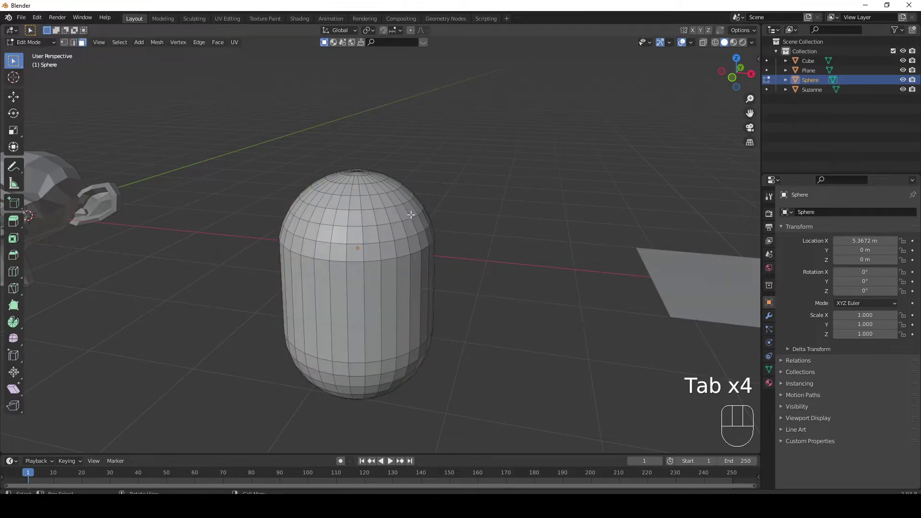
- Try to select the rings of faces around the top pole of the capsule in face selection mode
middle_drag(394, 193, 411, 223)
scroll(410, 223, up, 3)
shift+middle_drag(327, 161, 429, 275)
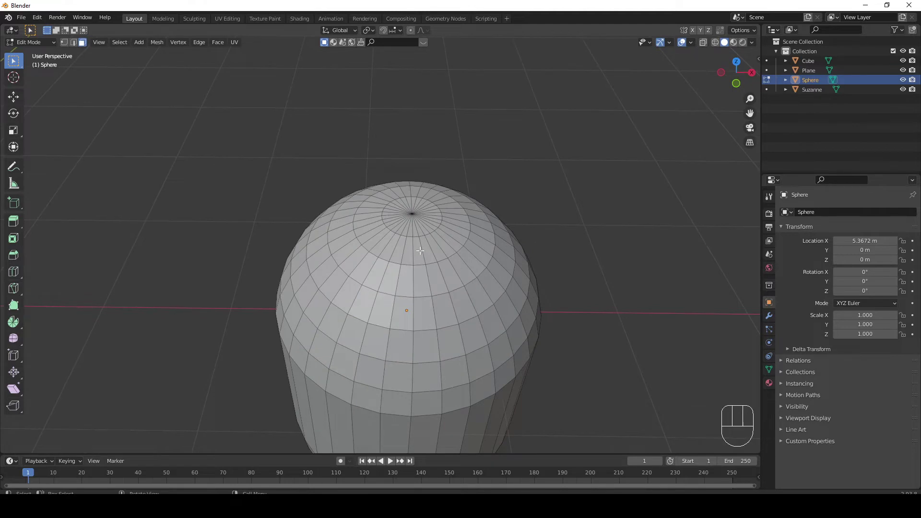
alt+shift+click(421, 254)
alt+shift+click(419, 230)
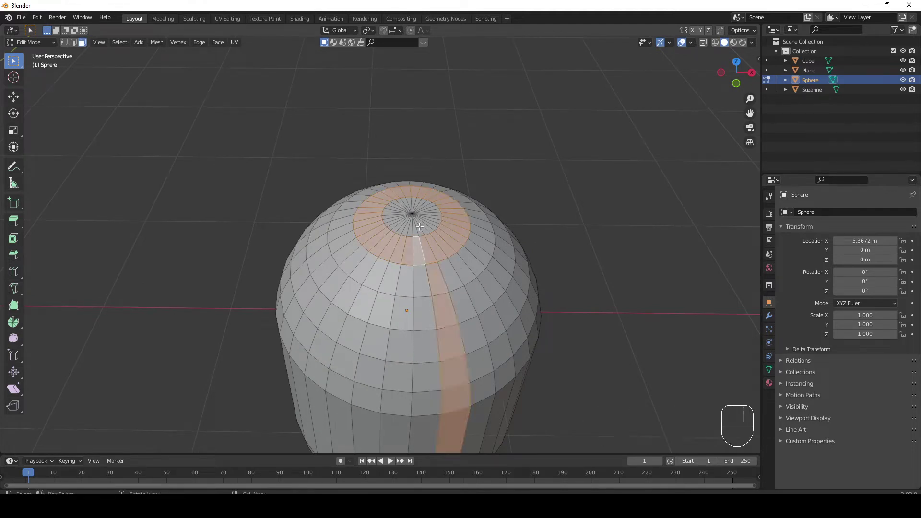
scroll(414, 231, up, 2)
click(428, 247)
click(423, 214)
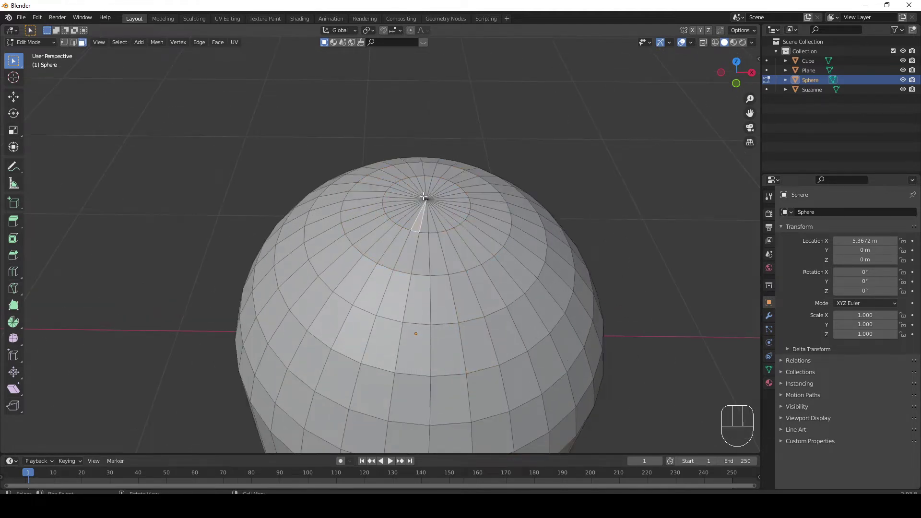
- Select the vertex at the capsule's top pole in vertex selection mode and grow the selection outward
key(1)
click(426, 196)
key(ctrl+KP_Add)
key(ctrl+KP_Add)
key(ctrl+KP_Add)
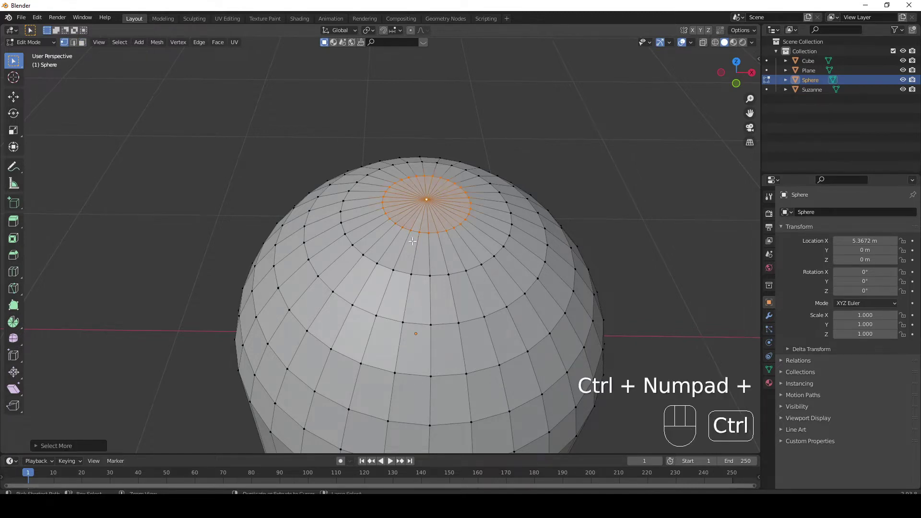
- Shrink and regrow the selection around the top pole, ending with two rings of faces selected
key(ctrl+KP_Subtract)
key(ctrl+KP_Subtract)
key(ctrl+KP_Add)
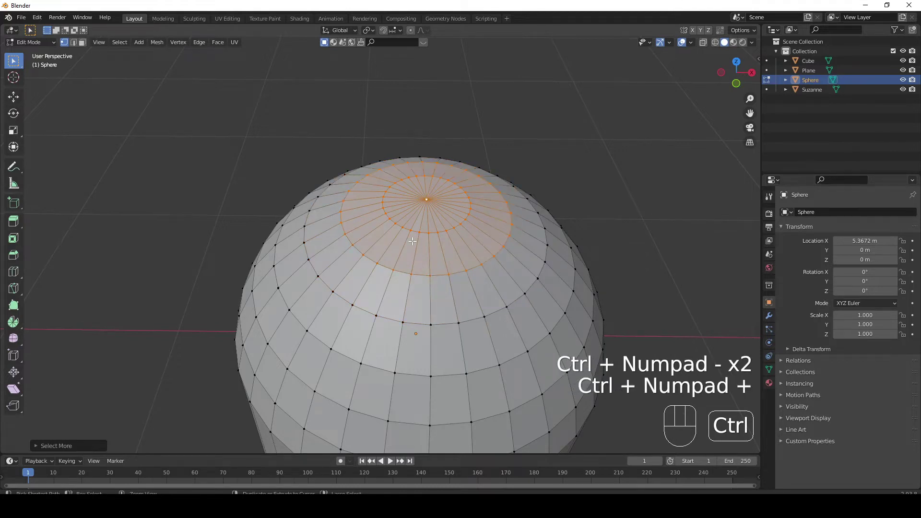
key(ctrl+KP_Subtract)
key(ctrl+KP_Subtract)
key(ctrl+KP_Add)
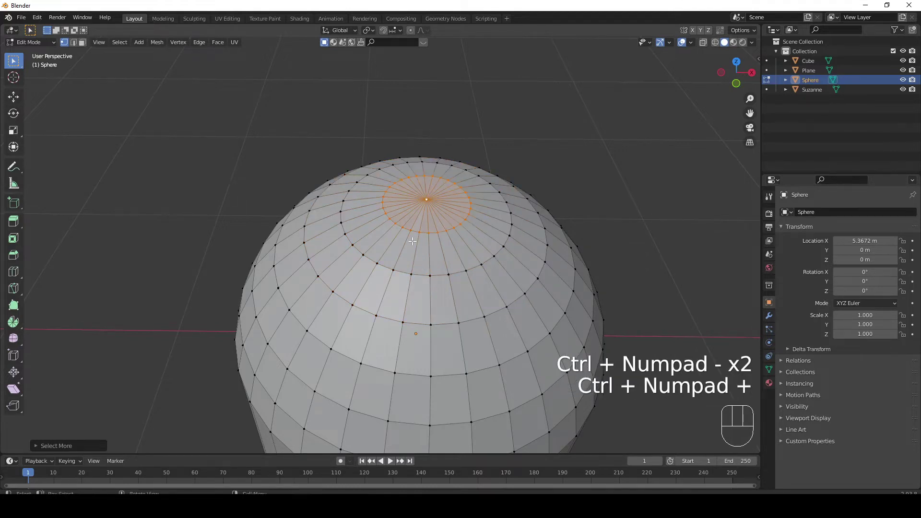
key(ctrl+KP_Add)
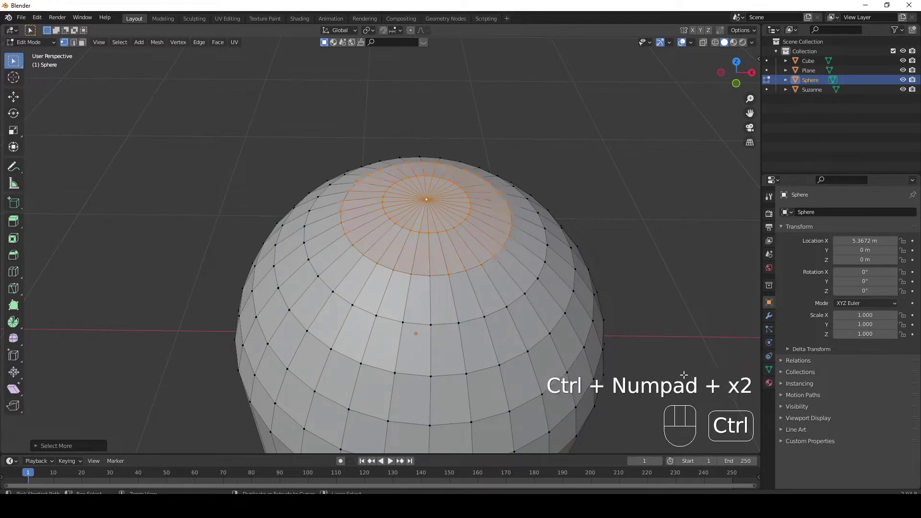
key(ctrl+KP_Subtract)
key(ctrl+KP_Add)
key(ctrl+KP_Subtract)
key(ctrl+KP_Add)
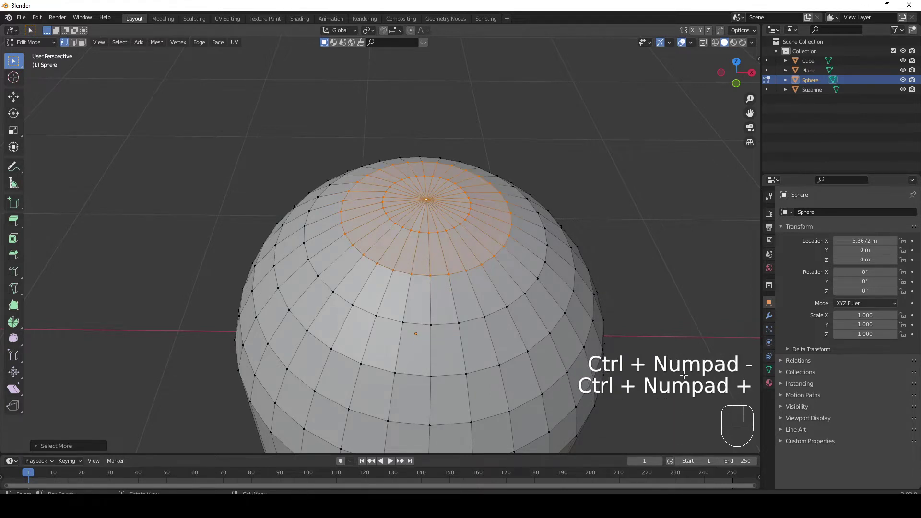
- Select a single vertex on the front of the capsule's dome and grow the selection twice
click(471, 327)
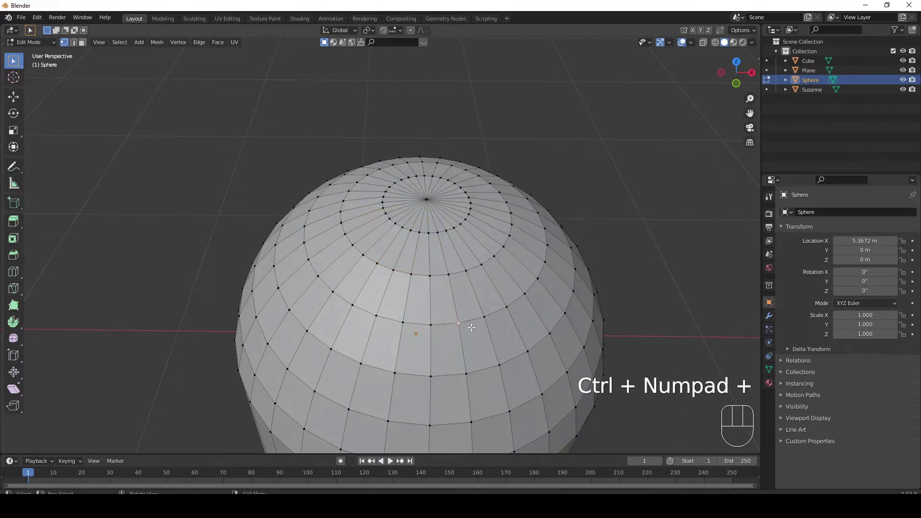
key(ctrl+KP_Add)
key(ctrl+KP_Add)
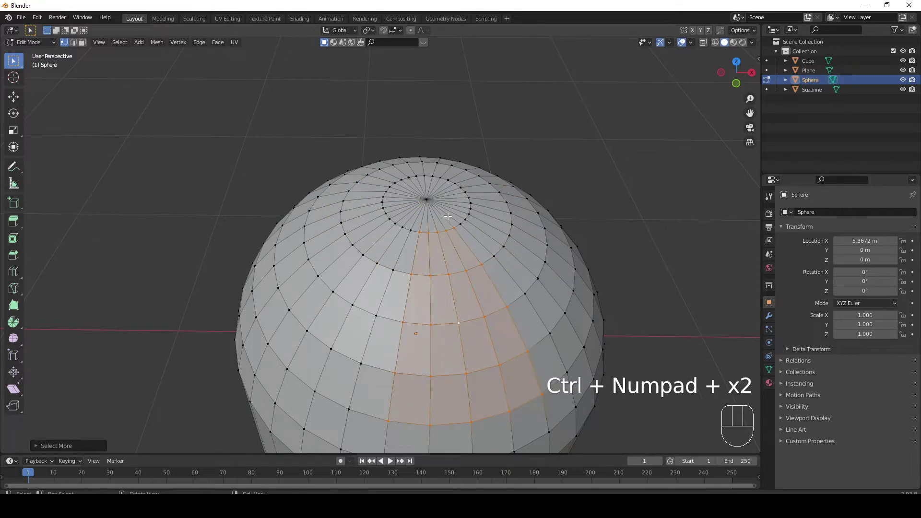
- Reselect the vertex at the top pole and grow the selection by two rings of faces
click(434, 196)
key(ctrl+equal)
key(ctrl+equal)
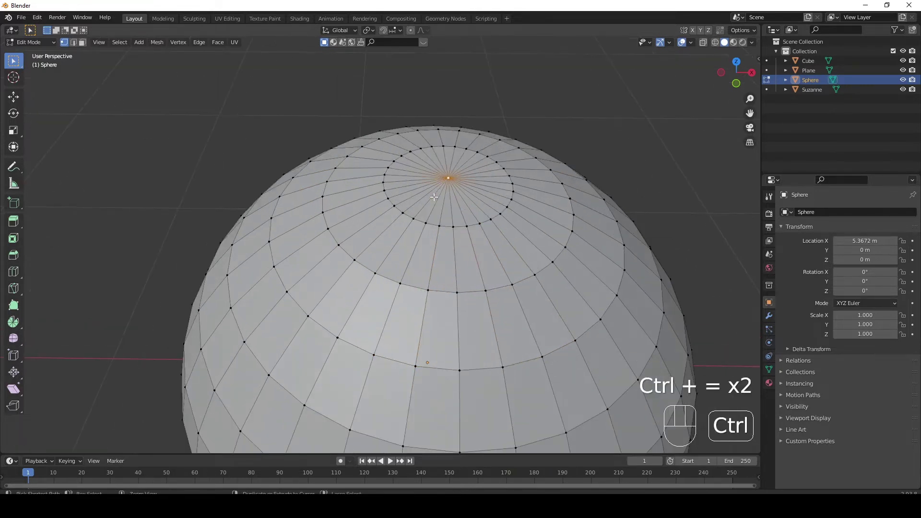
key(ctrl+minus)
key(ctrl+minus)
key(ctrl+minus)
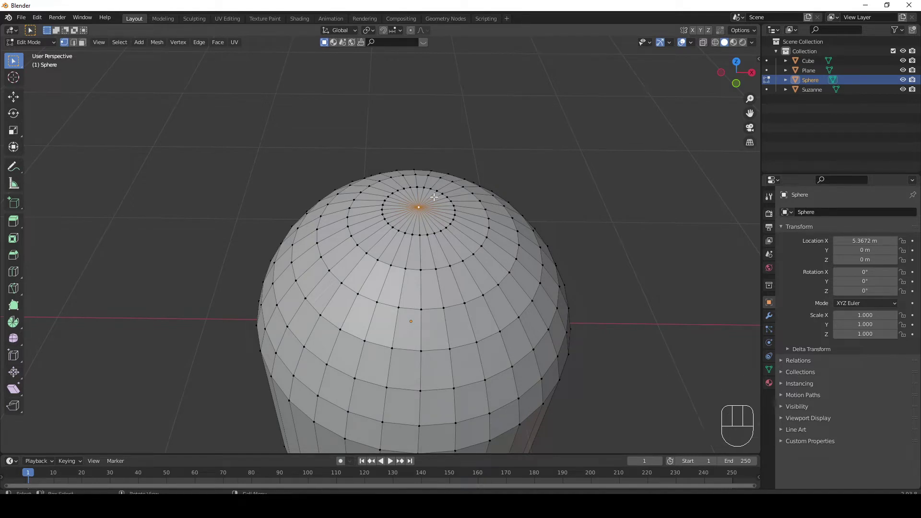
key(ctrl+KP_Add)
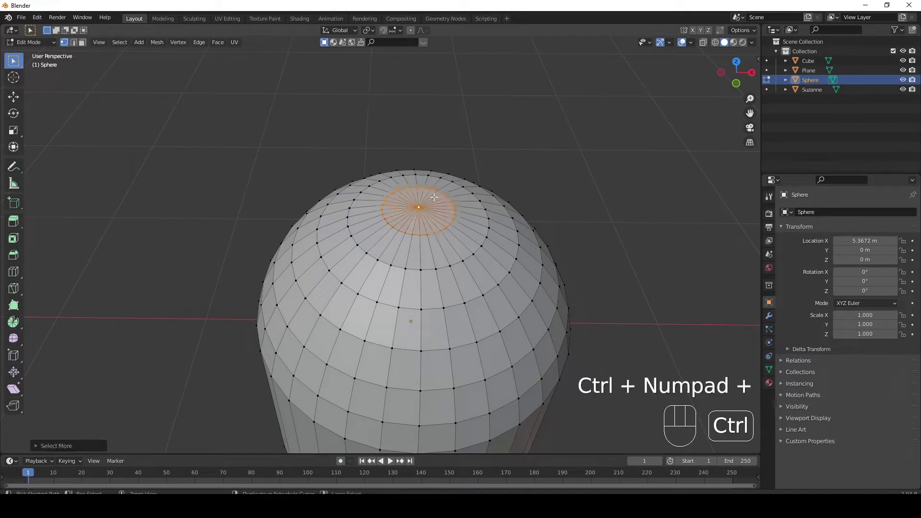
key(ctrl+KP_Add)
- Extrude the selected top cap upward by about 1.39 m and undo the extrusion
scroll(485, 219, down, 3)
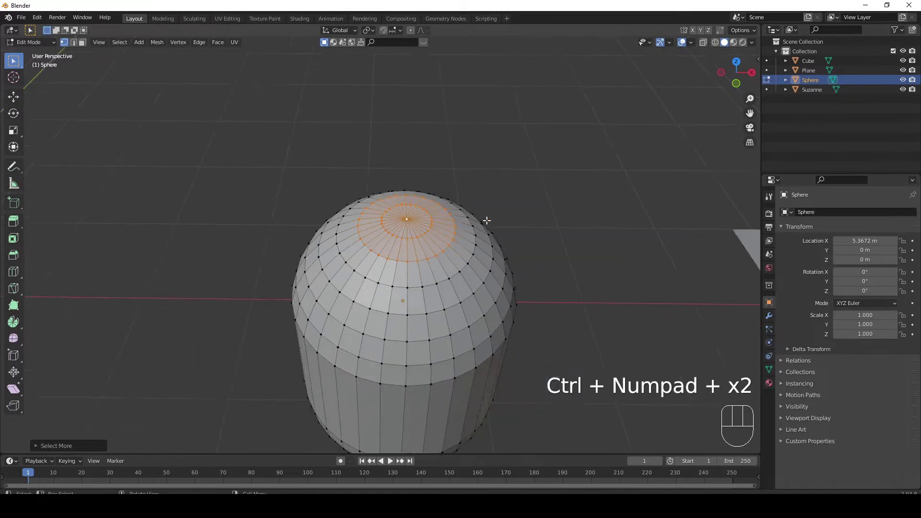
middle_drag(461, 256, 404, 283)
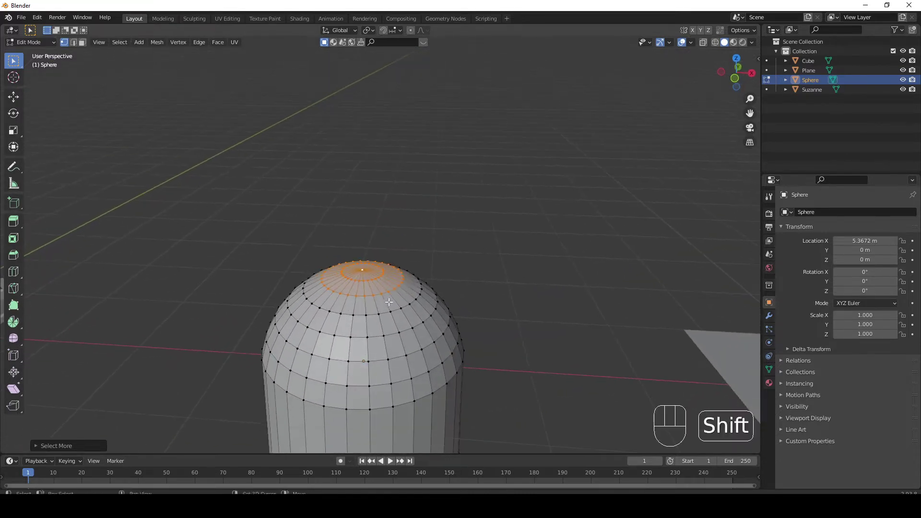
shift+middle_drag(481, 341, 492, 328)
key(e)
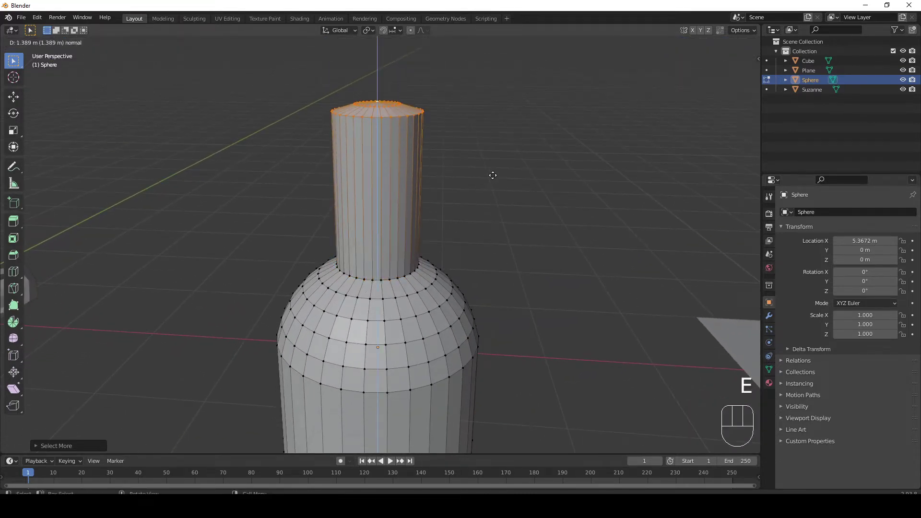
click(492, 173)
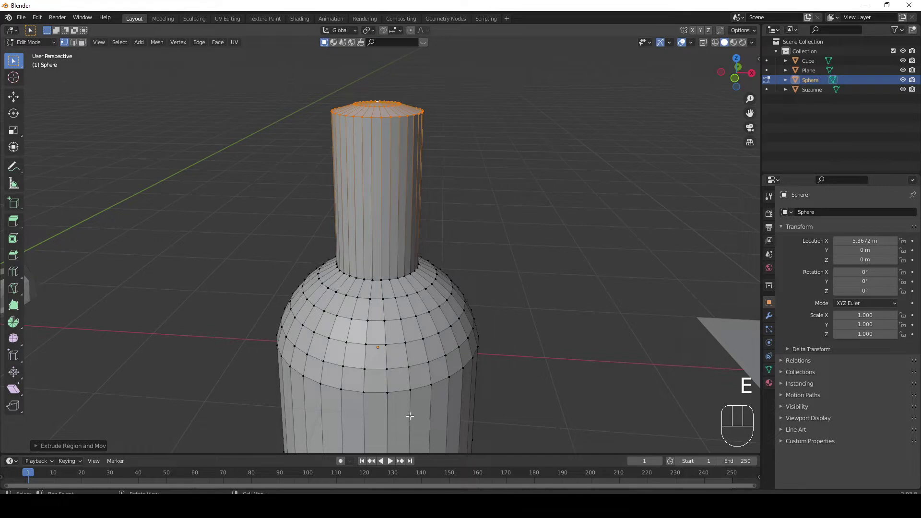
key(ctrl+z)
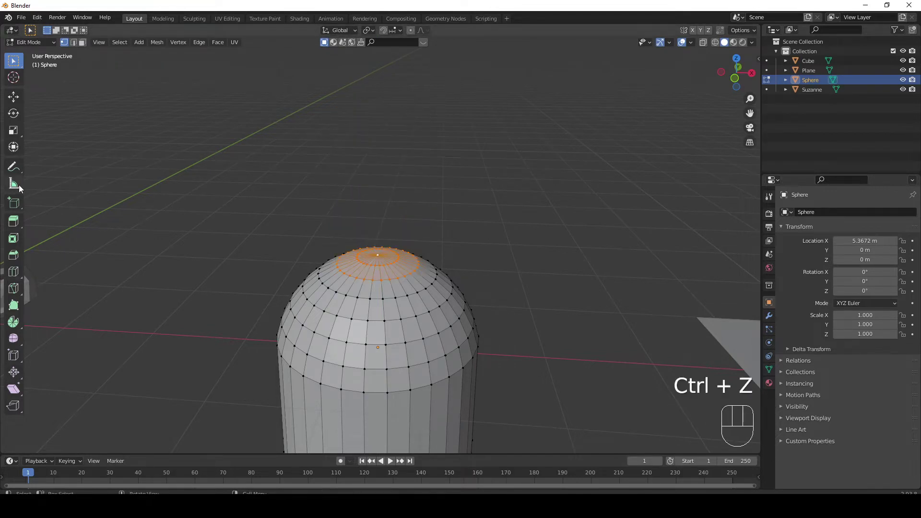
- Extrude the selected cap at the top of the capsule along its normal by exactly 1 m
middle_drag(431, 309, 433, 317)
shift+middle_drag(531, 355, 543, 319)
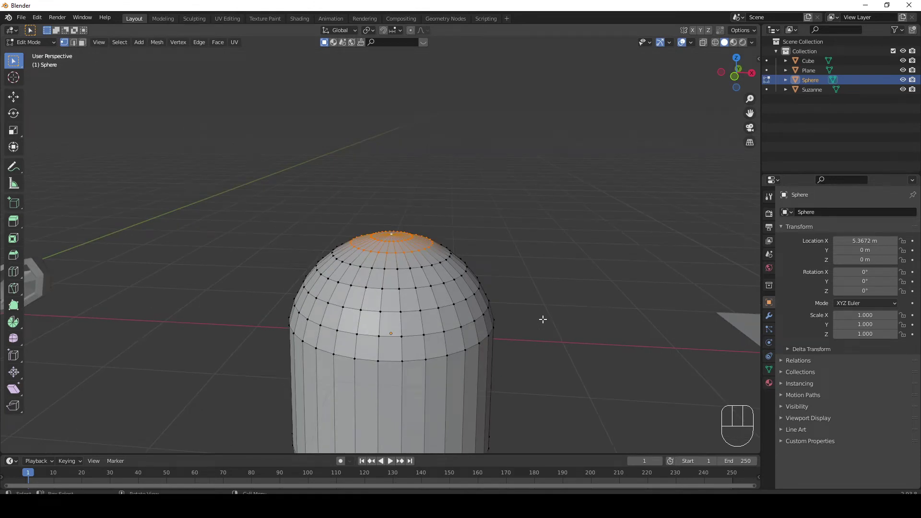
key(e)
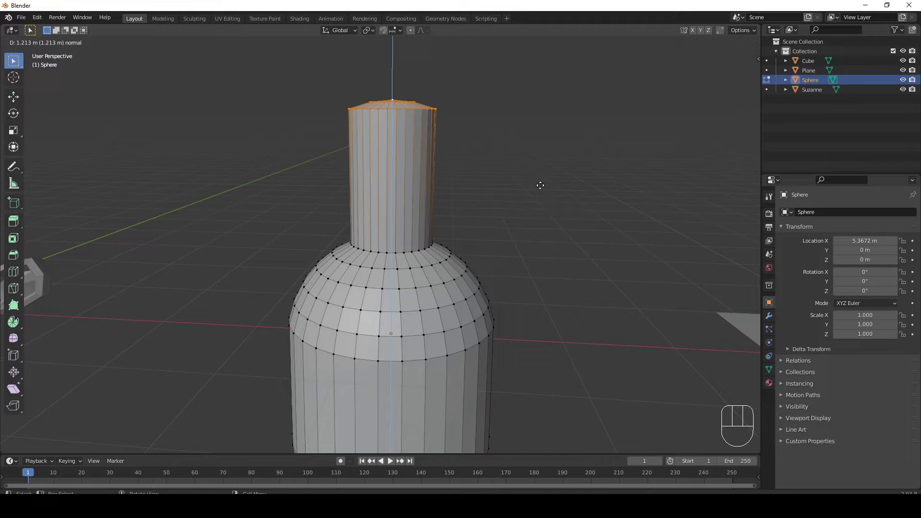
key(KP_1)
text(2331)
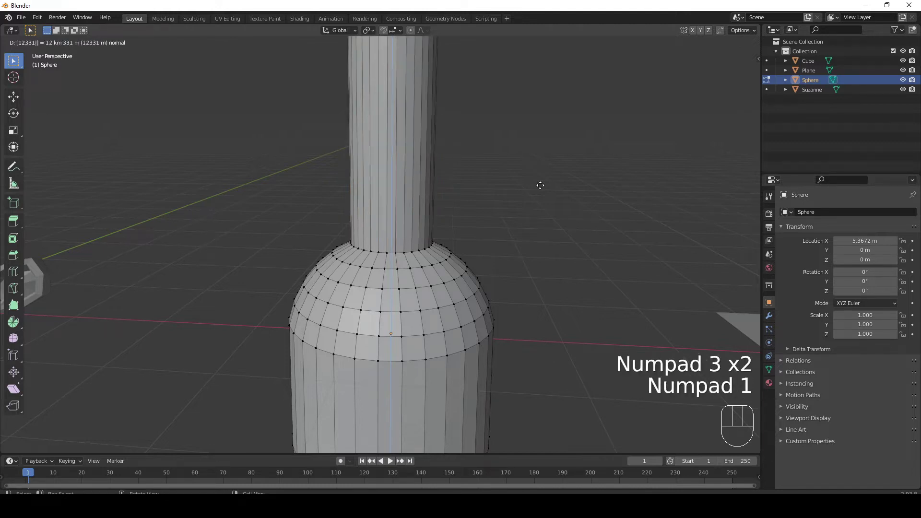
key(BackSpace)
key(BackSpace)
key(BackSpace)
key(BackSpace)
key(BackSpace)
key(BackSpace)
key(BackSpace)
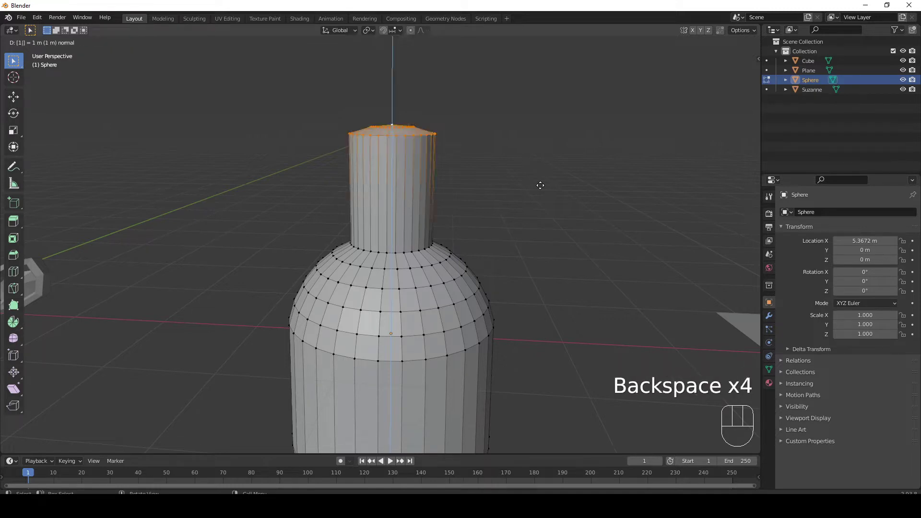
key(KP_1)
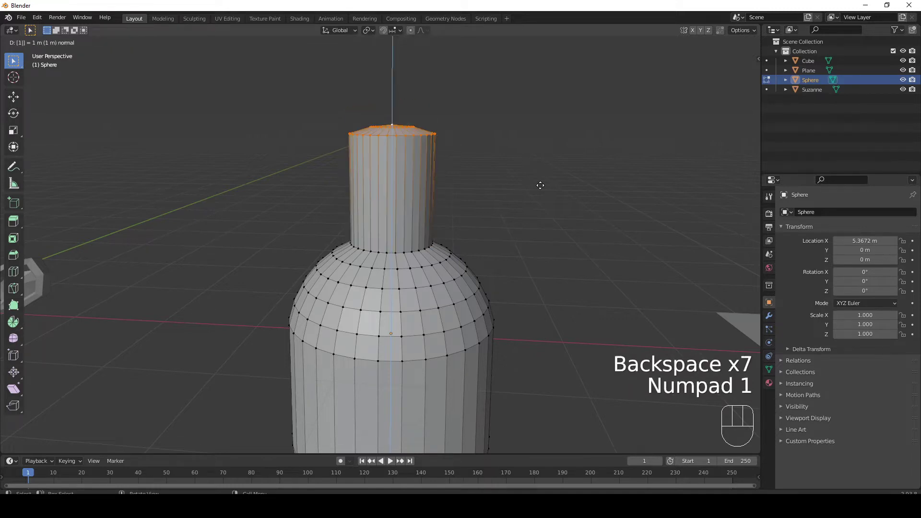
key(KP_Enter)
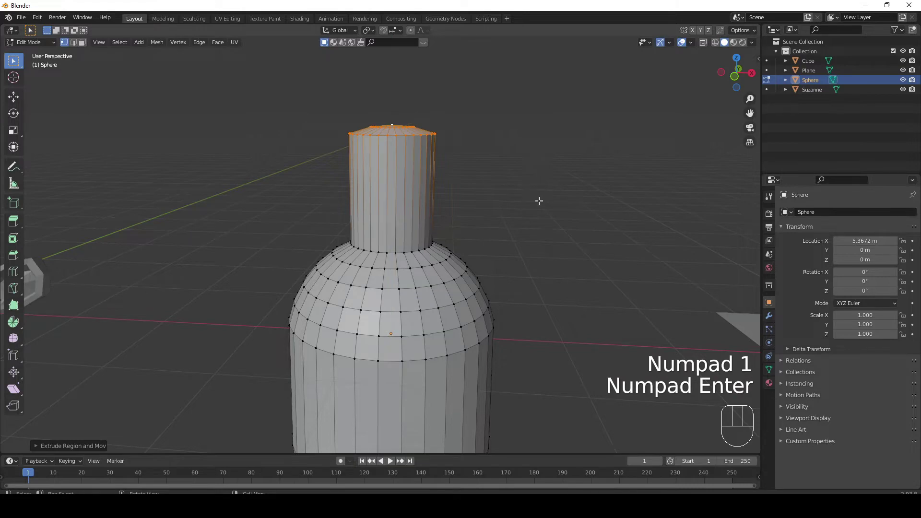
- Examine the extruded neck on top of the capsule from different angles and distances
middle_drag(300, 255, 308, 295)
shift+middle_drag(409, 208, 367, 307)
shift+middle_drag(367, 307, 383, 316)
scroll(379, 294, up, 3)
shift+middle_drag(383, 316, 394, 274)
scroll(414, 207, down, 1)
shift+middle_drag(394, 275, 414, 285)
scroll(389, 290, down, 2)
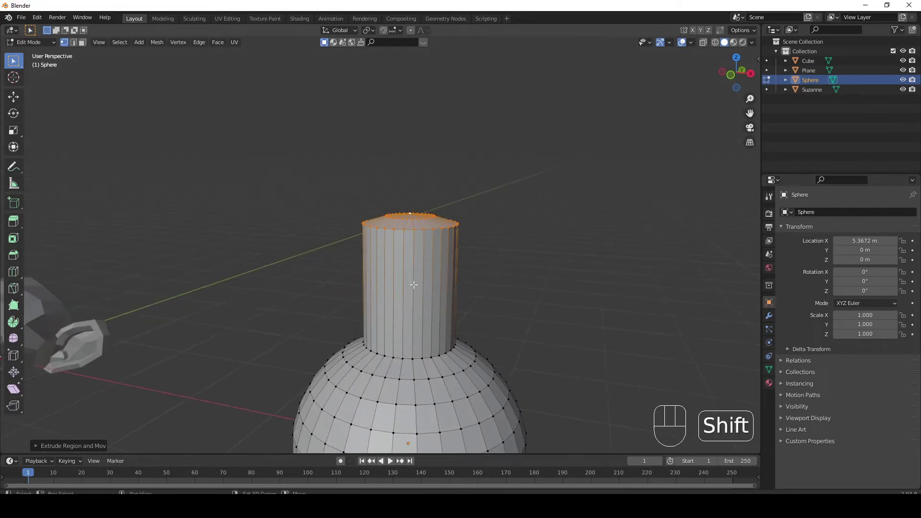
click(130, 506)
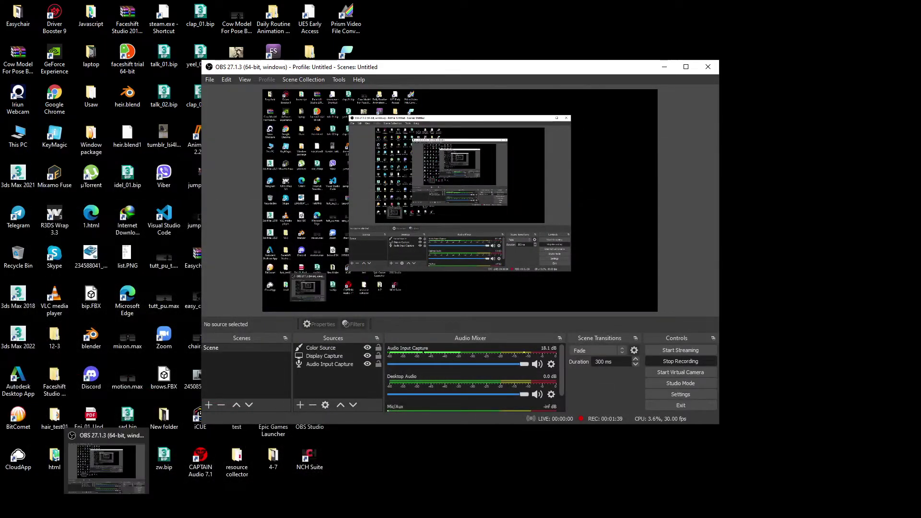
click(106, 506)
click(129, 506)
- Check the extruded neck in Object Mode and return to Edit Mode
key(Tab)
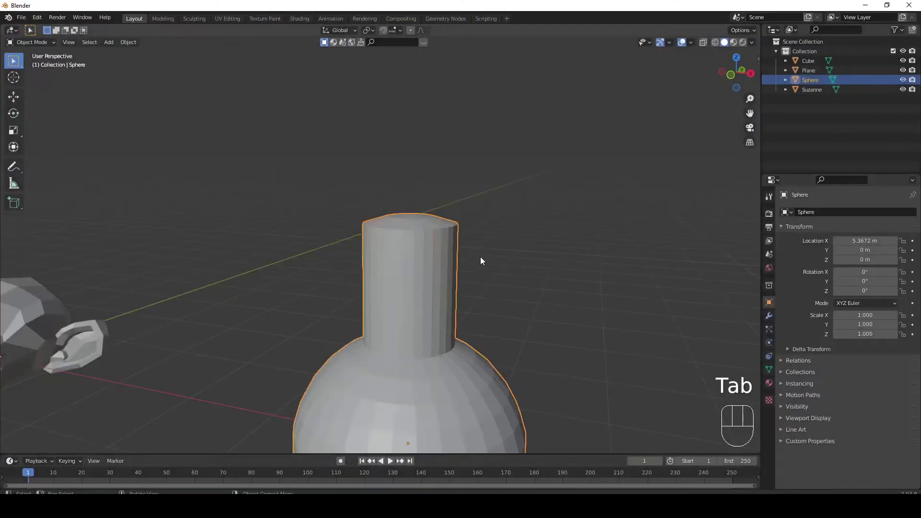
middle_drag(481, 258, 434, 286)
key(Tab)
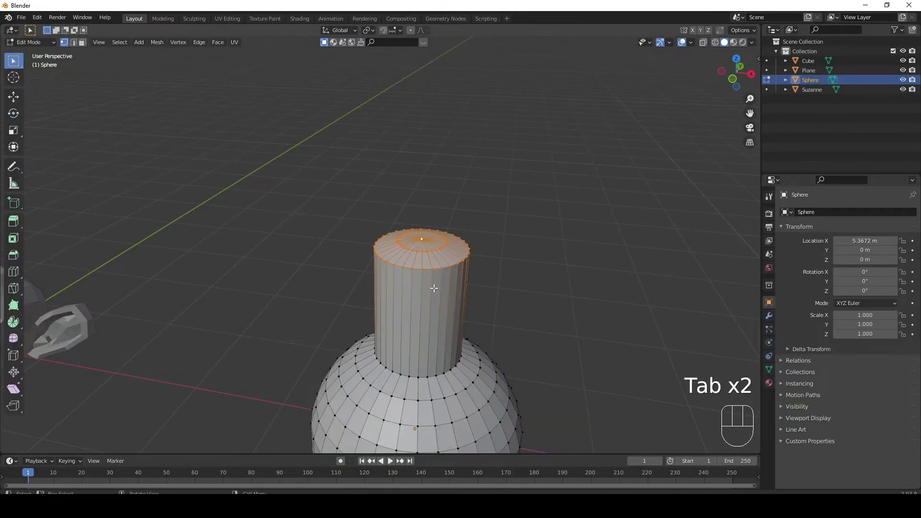
scroll(434, 307, down, 1)
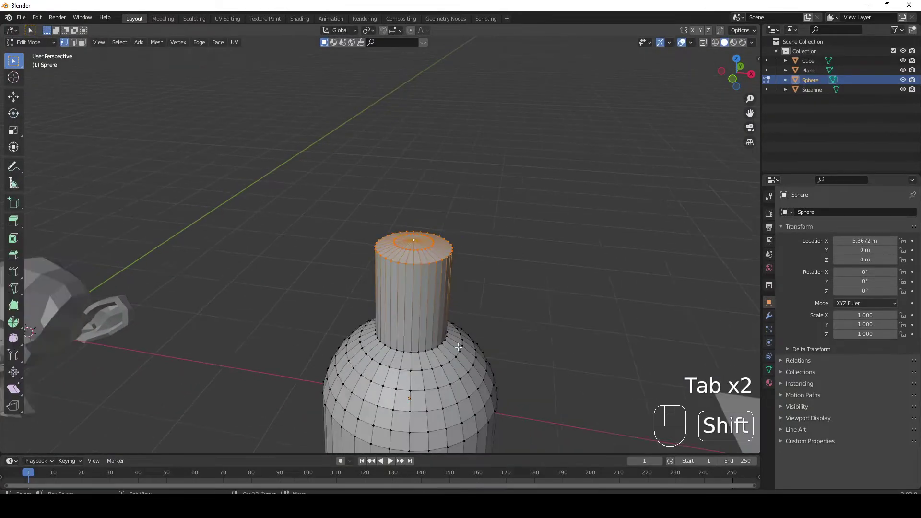
- Extrude three adjacent faces on the side of the capsule's shoulder outward into a long arm, using face selection mode
shift+middle_drag(485, 418, 395, 225)
scroll(410, 192, up, 1)
click(423, 206)
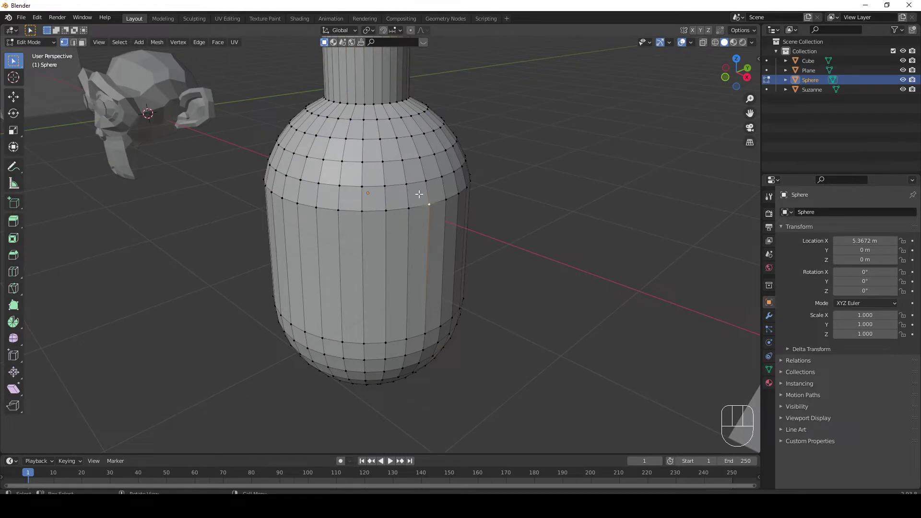
key(3)
click(419, 195)
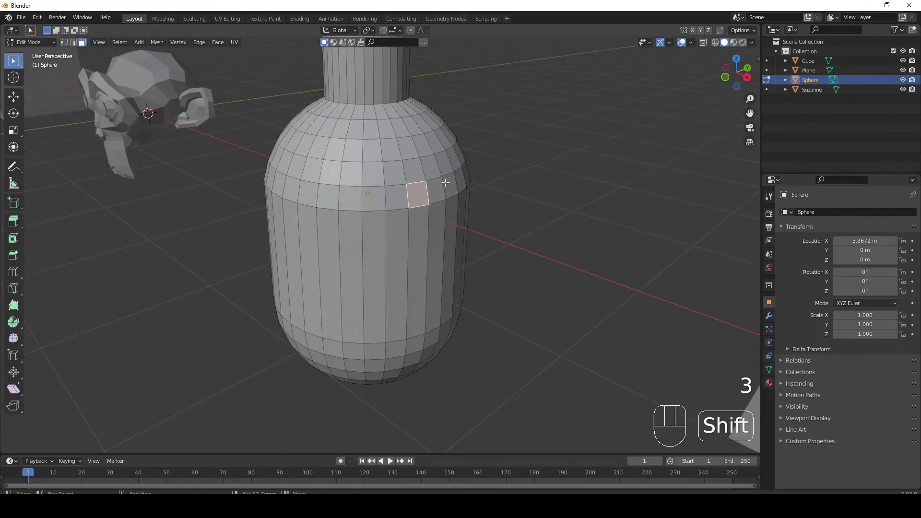
shift+click(448, 181)
shift+click(437, 185)
middle_drag(440, 174, 489, 199)
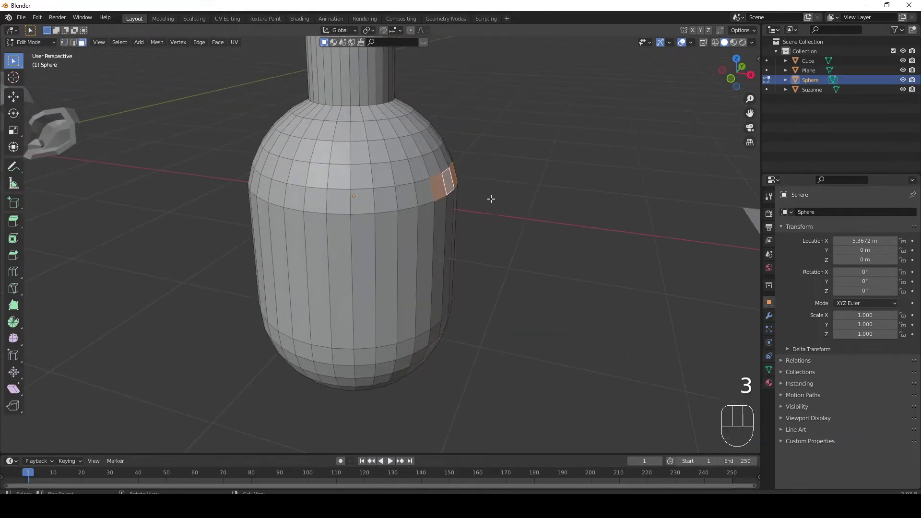
key(e)
click(641, 156)
mouse_move(562, 190)
middle_down()
mouse_move(414, 186)
mouse_move(560, 202)
middle_up()
middle_drag(381, 187, 407, 191)
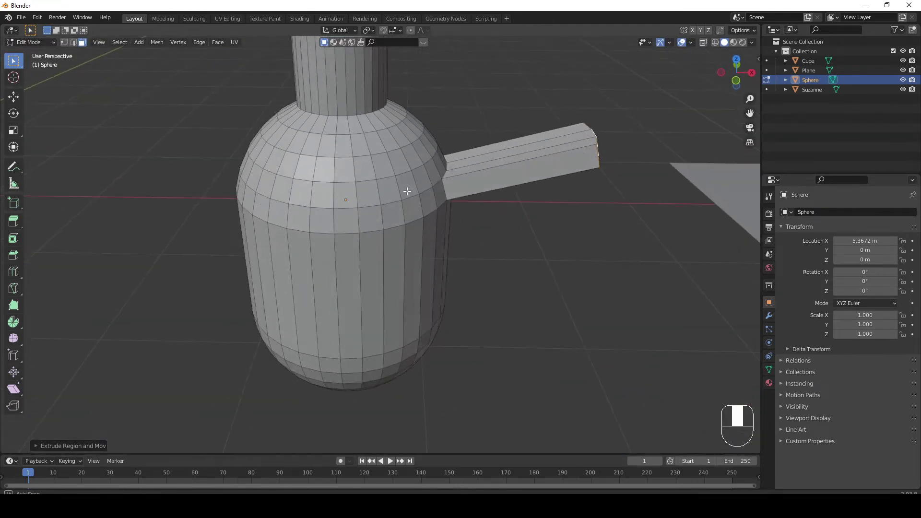
- Extrude the three matching faces on the opposite side of the capsule's shoulder outward into a second long arm
click(507, 235)
shift+middle_drag(383, 142, 401, 254)
scroll(404, 269, down, 3)
scroll(377, 308, up, 1)
middle_drag(365, 300, 432, 247)
shift+click(330, 322)
key(e)
click(219, 268)
- Examine the capsule's neck and both extruded arms from different angles and distances
scroll(417, 195, up, 3)
scroll(418, 194, down, 3)
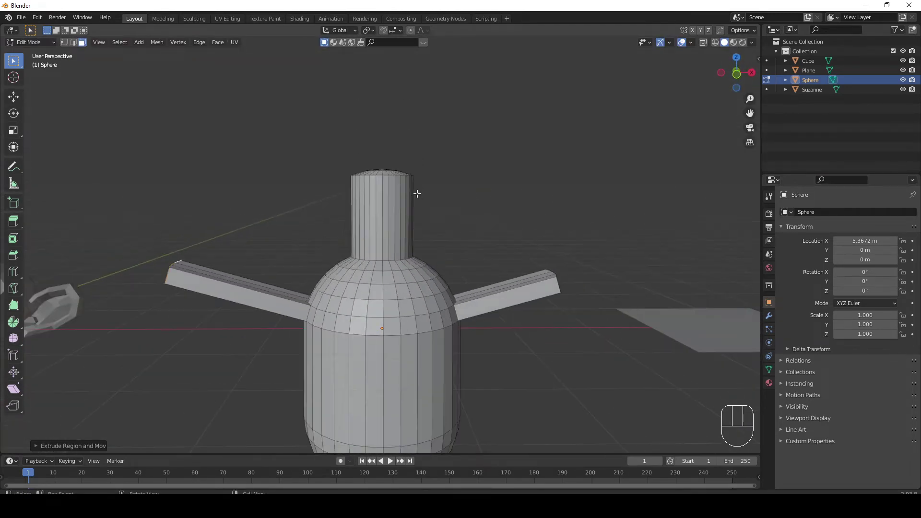
scroll(387, 148, up, 2)
middle_drag(376, 203, 394, 214)
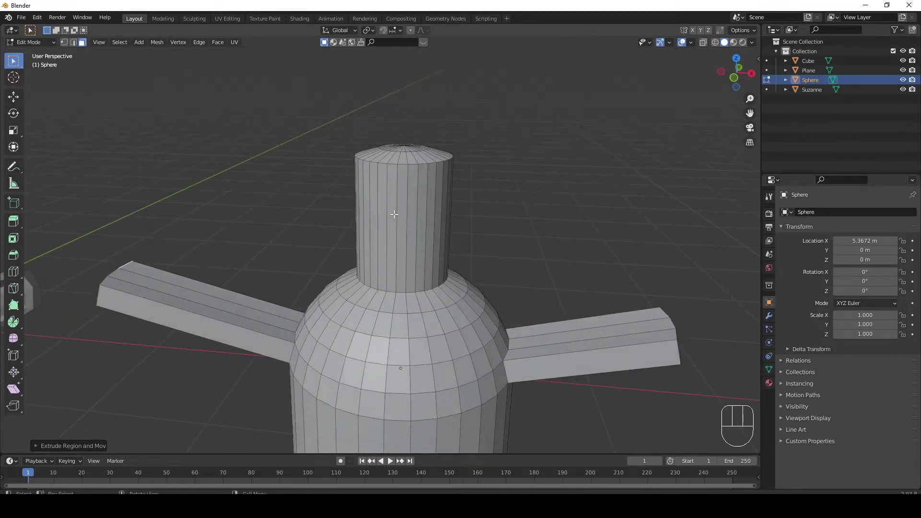
middle_drag(413, 200, 420, 205)
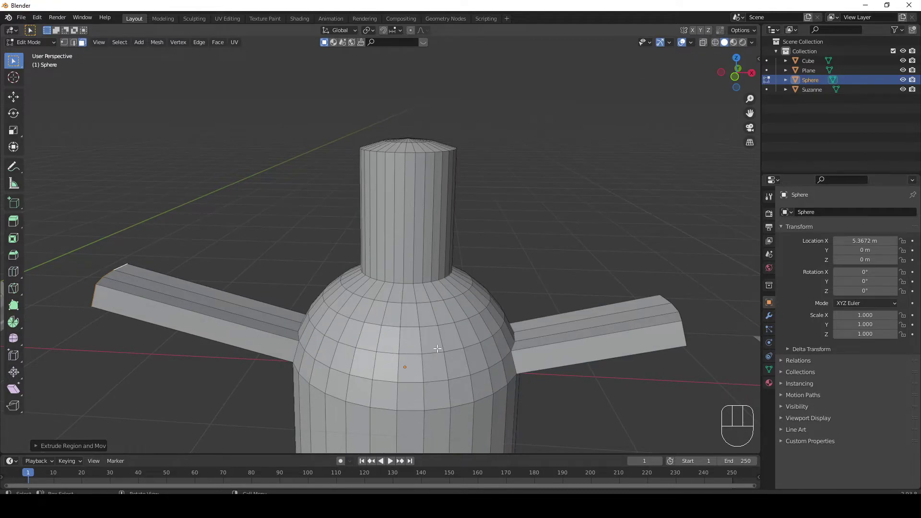
middle_drag(465, 323, 485, 335)
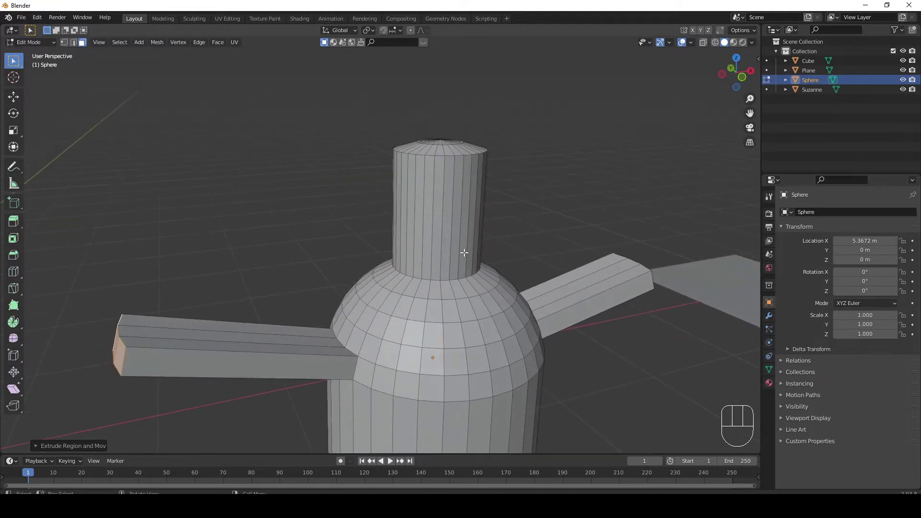
mouse_move(464, 252)
middle_down()
mouse_move(436, 234)
mouse_move(459, 251)
mouse_move(449, 253)
middle_up()
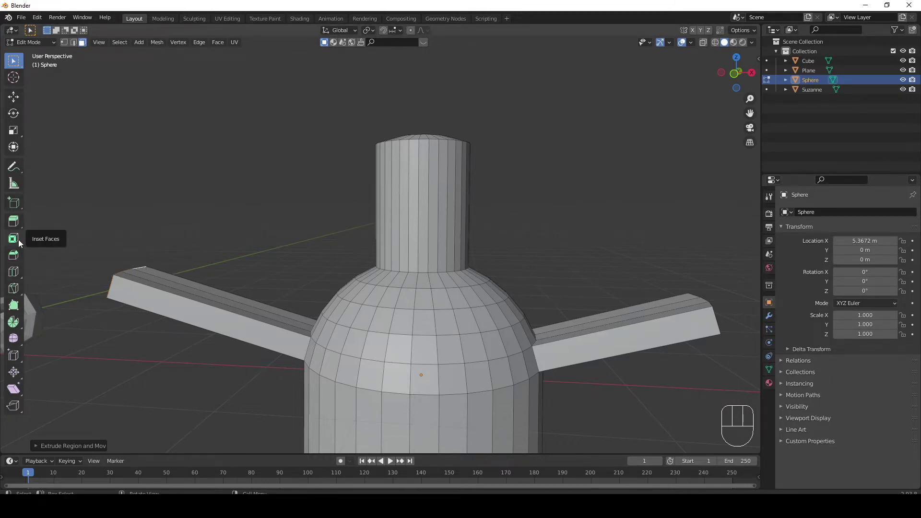
click(13, 272)
right_click(264, 221)
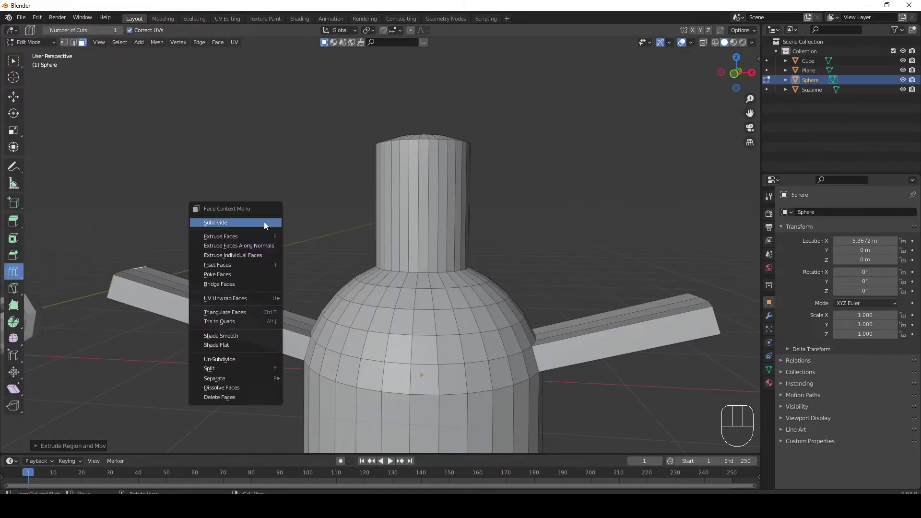
key(Escape)
right_click(288, 229)
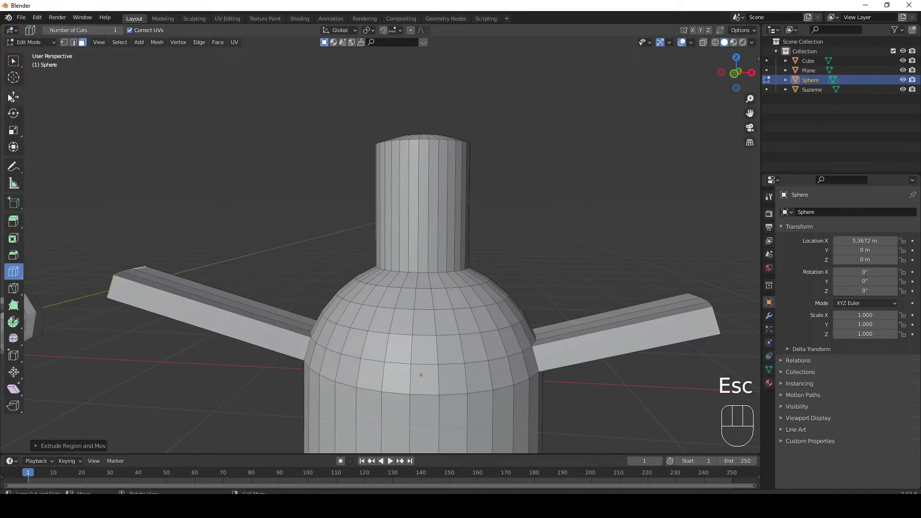
click(15, 65)
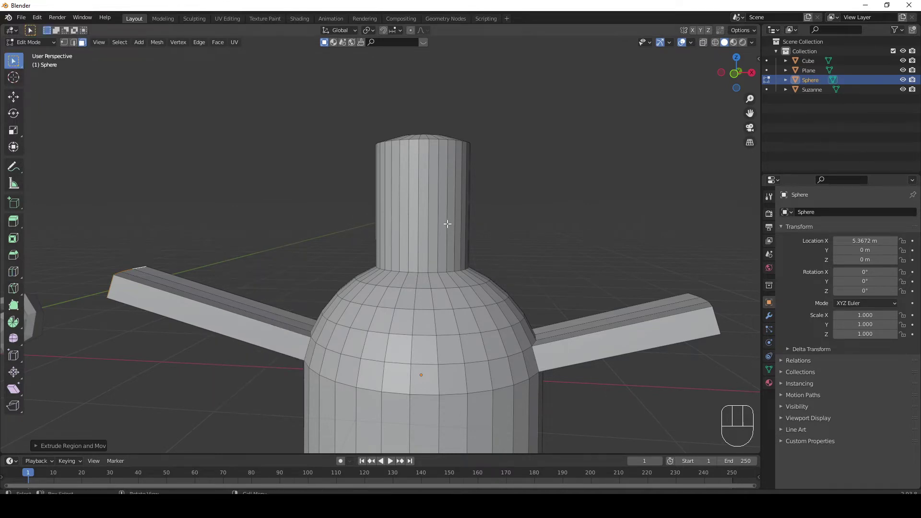
- Add six evenly spaced loop cuts around the neck without sliding them, and undo them
key(ctrl+r)
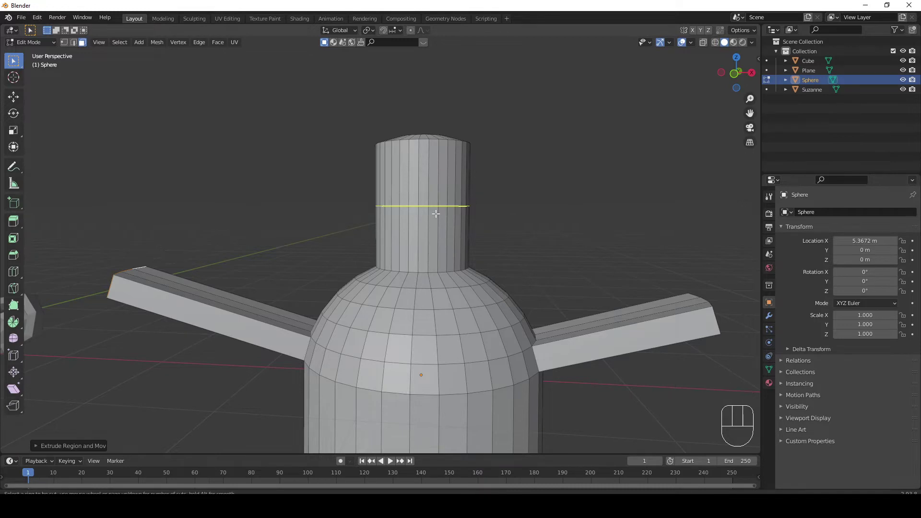
scroll(433, 210, up, 5)
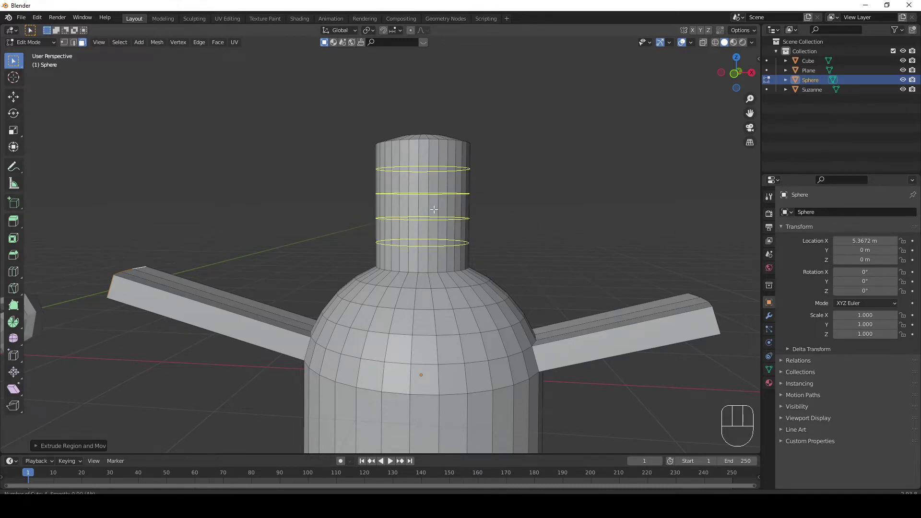
click(433, 210)
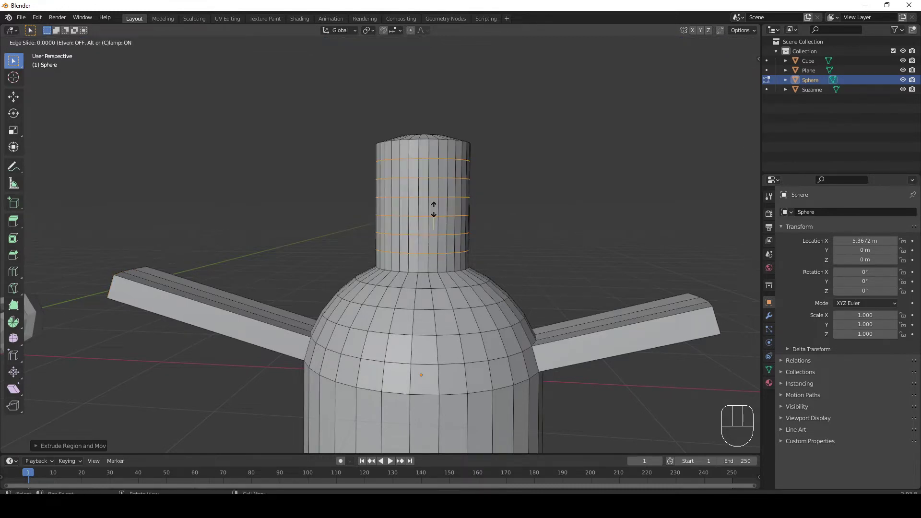
right_click(364, 202)
middle_drag(324, 228, 471, 235)
key(ctrl+z)
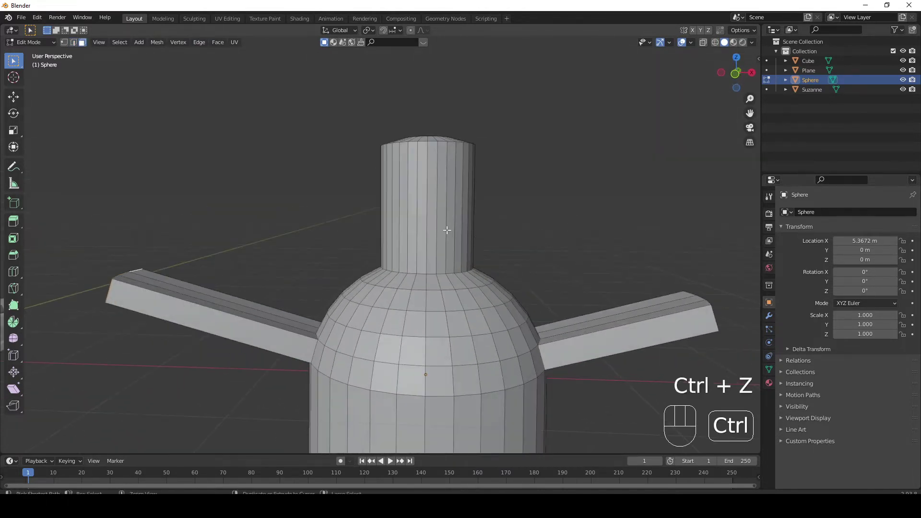
- Preview loop cuts around the neck with varying numbers of cuts up to ten, returning to a single cut
key(ctrl+r)
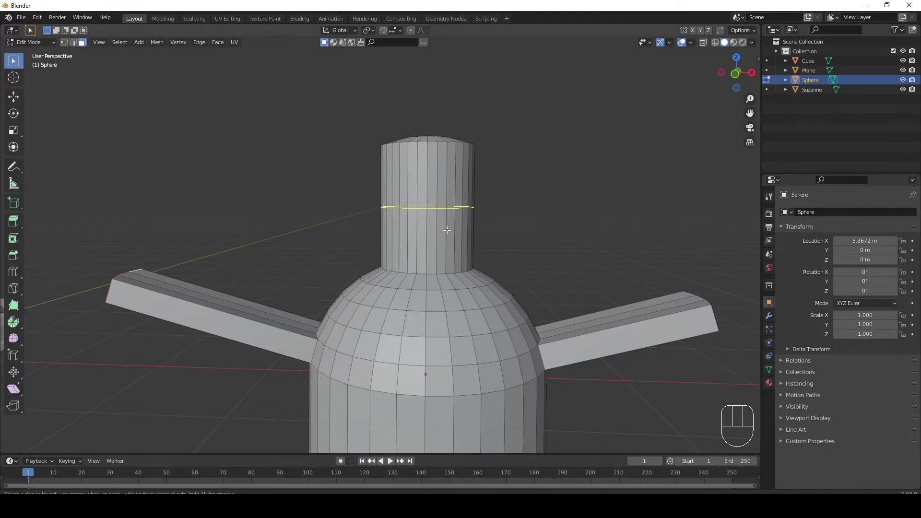
scroll(446, 230, up, 3)
scroll(446, 230, up, 5)
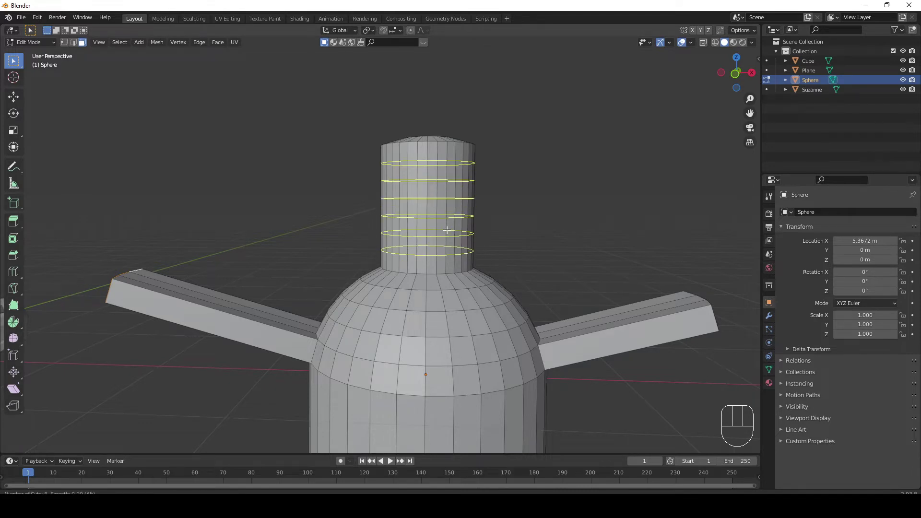
scroll(446, 230, down, 8)
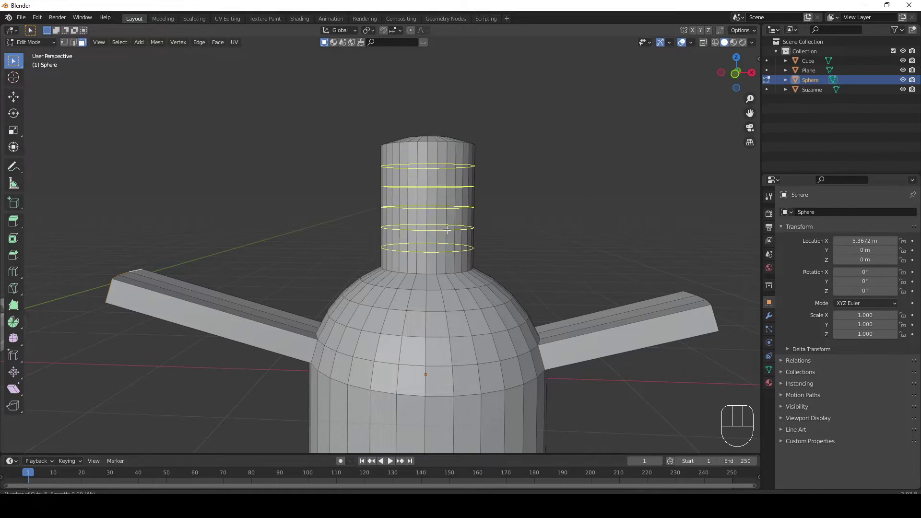
scroll(446, 230, up, 7)
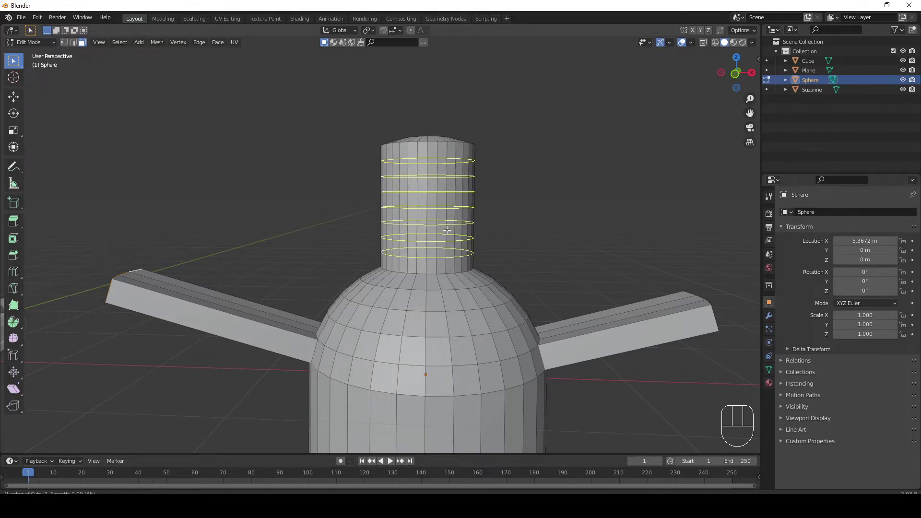
scroll(447, 230, down, 6)
scroll(447, 230, up, 8)
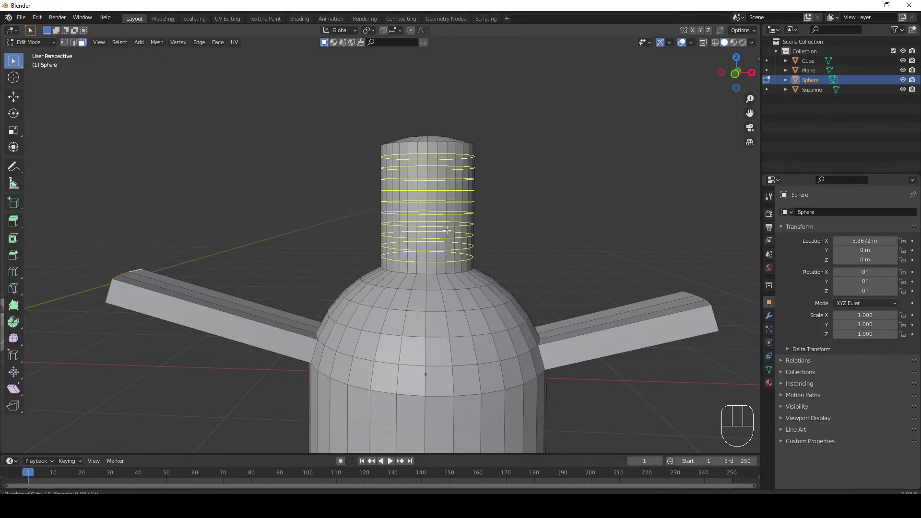
scroll(447, 230, down, 8)
scroll(447, 230, down, 1)
scroll(446, 230, up, 8)
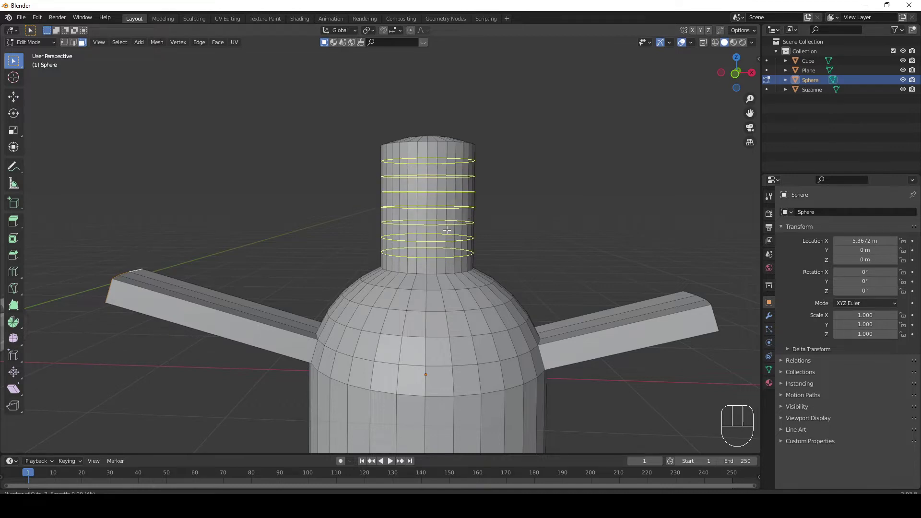
scroll(447, 231, down, 3)
scroll(447, 230, down, 5)
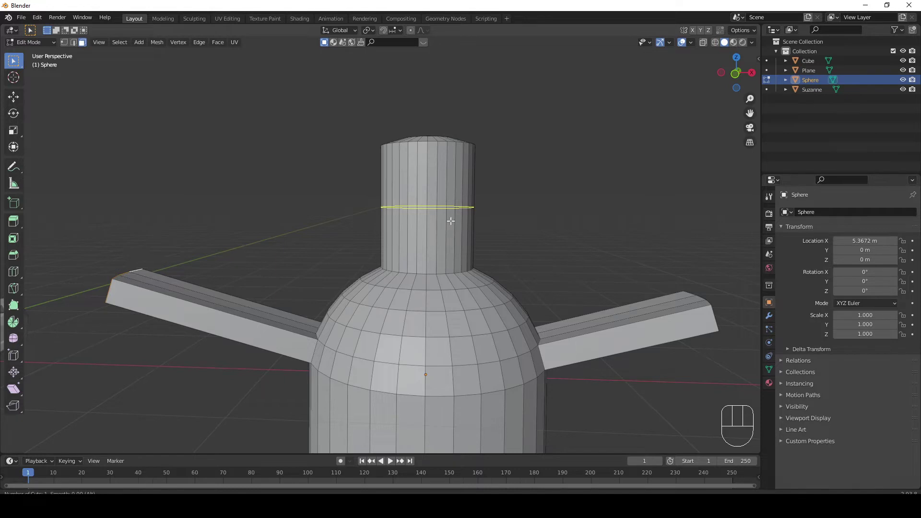
- Place the single loop cut on the neck, try sliding it up and down with precision and snapping, and leave it centred
click(450, 221)
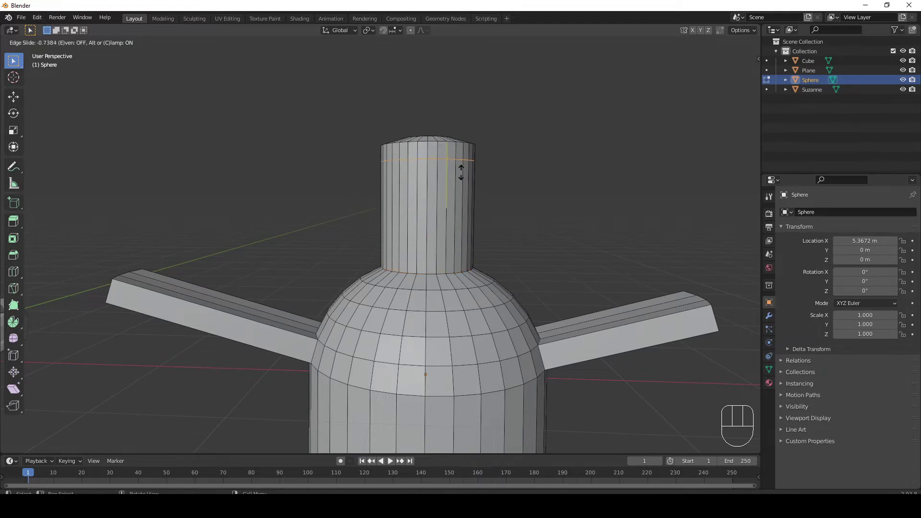
key(shift)
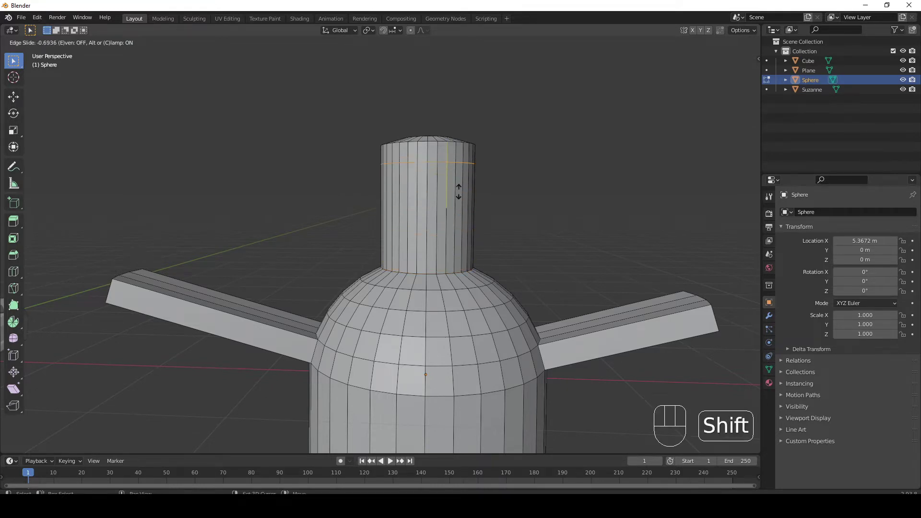
key(shift)
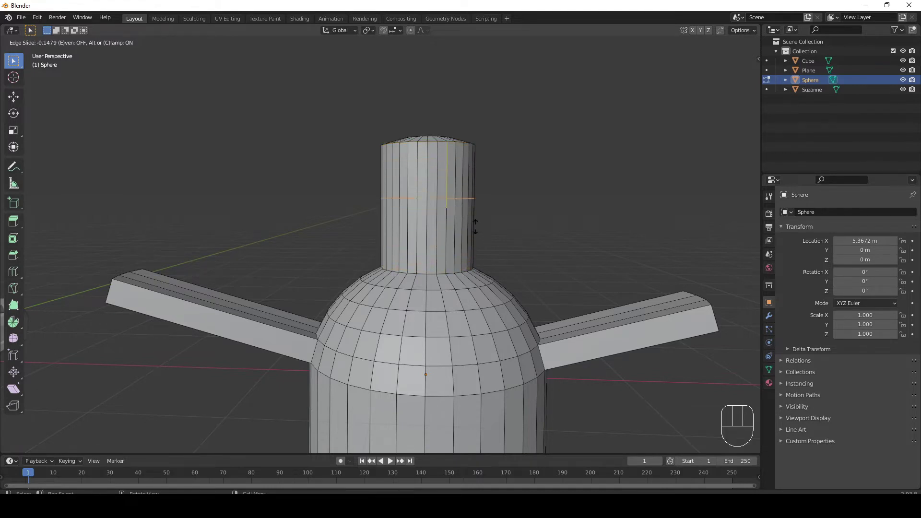
key(ctrl)
key(shift)
key(shift)
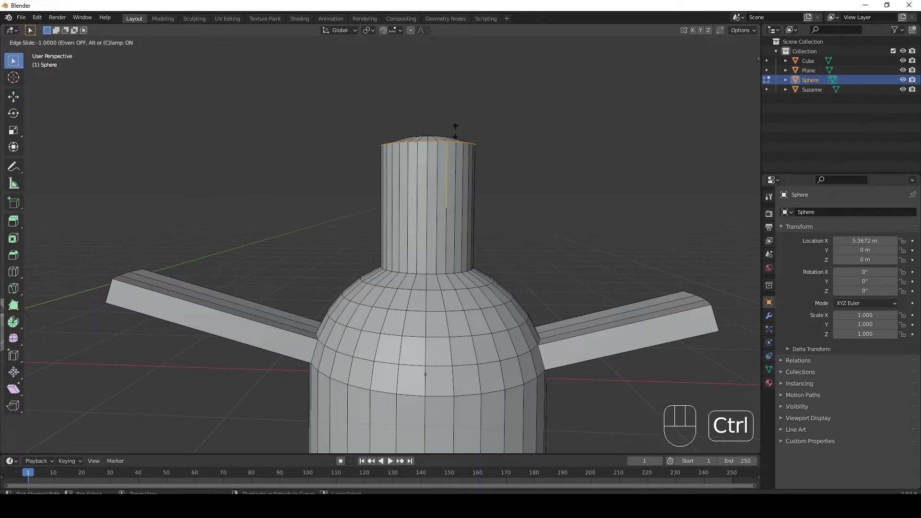
right_click(452, 170)
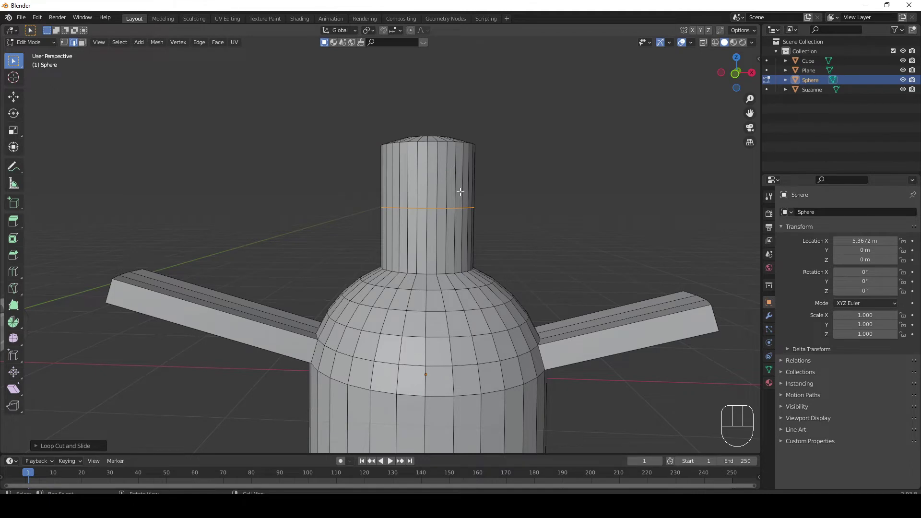
- Try moving the neck's edge loop along the global Z axis, cancel the move and undo the loop cut
key(g)
key(z)
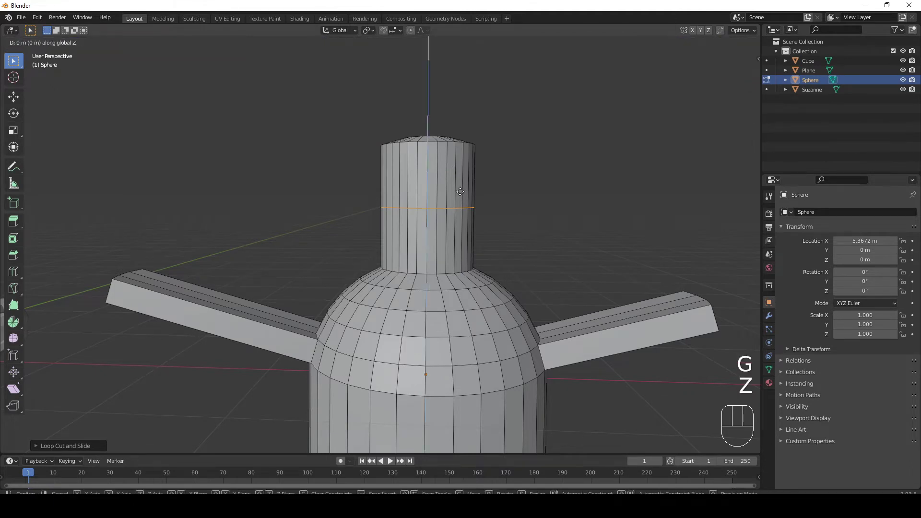
right_click(460, 157)
key(ctrl+z)
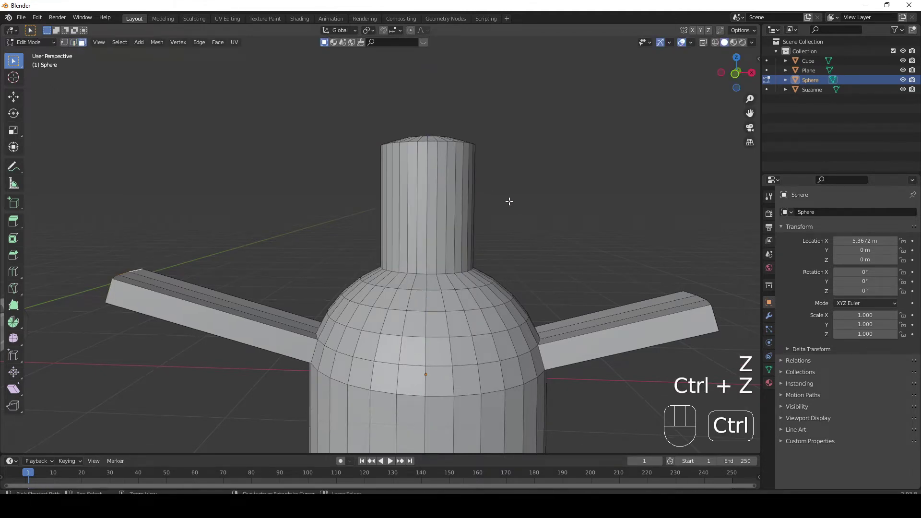
- Add one loop cut around the neck, slid towards its top by a factor of about -0.42, and undo it
key(ctrl+r)
click(452, 218)
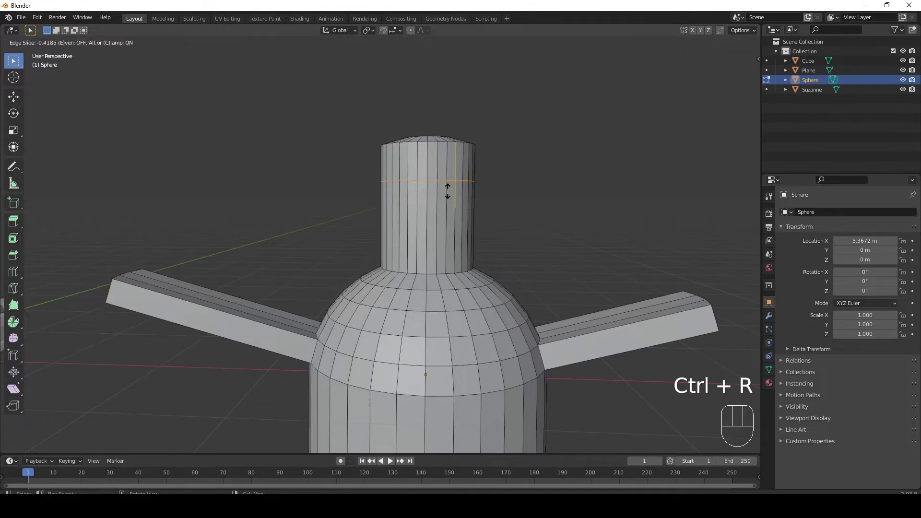
click(446, 191)
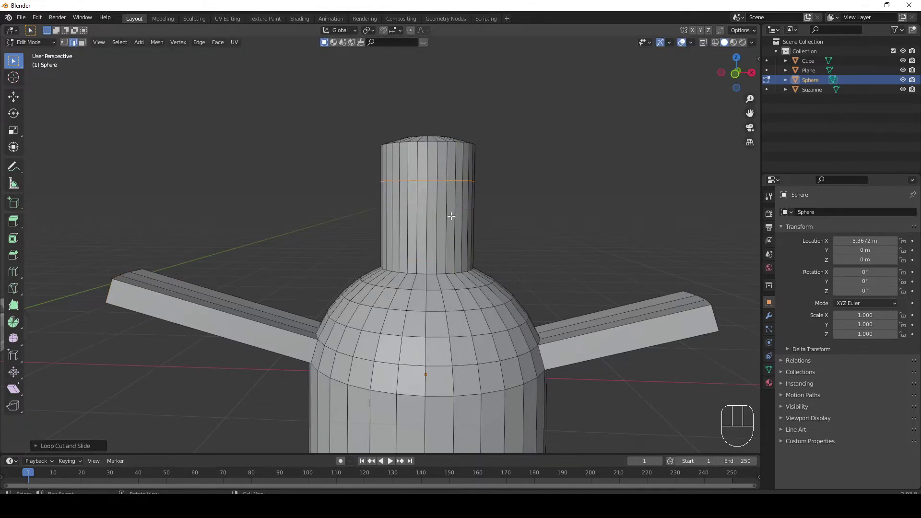
key(ctrl+z)
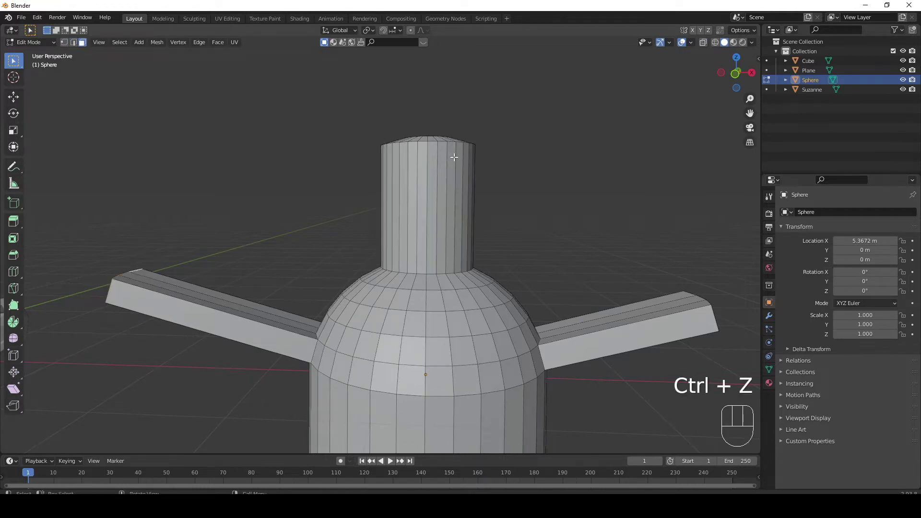
- Add two evenly spaced loop cuts around the neck without sliding or scaling them
key(ctrl+r)
scroll(447, 203, up, 1)
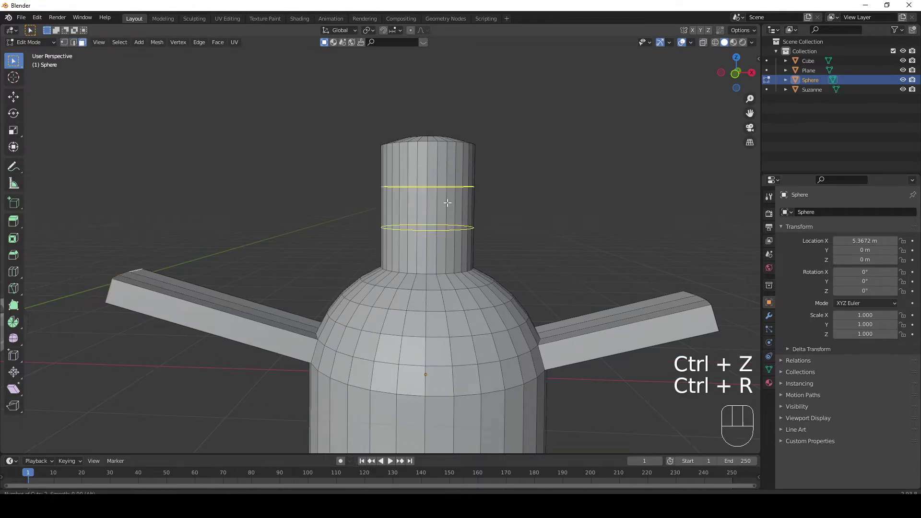
click(447, 203)
right_click(447, 203)
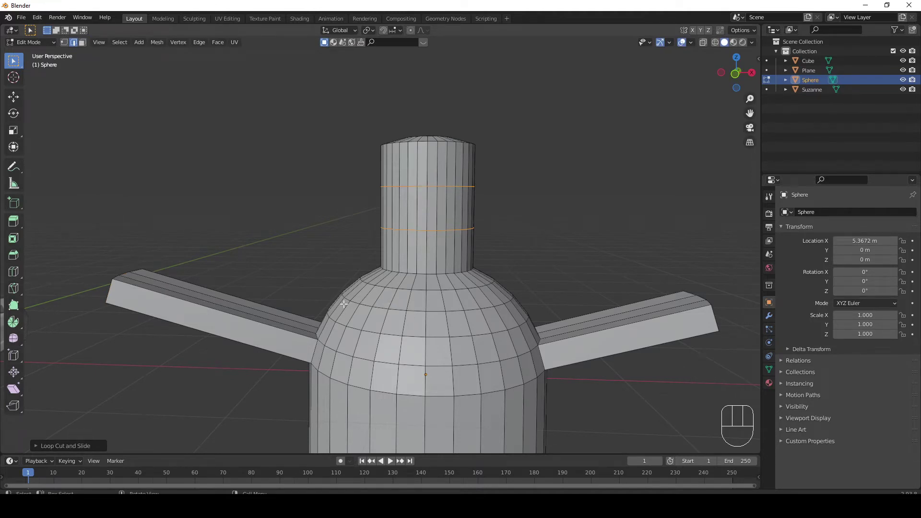
key(s)
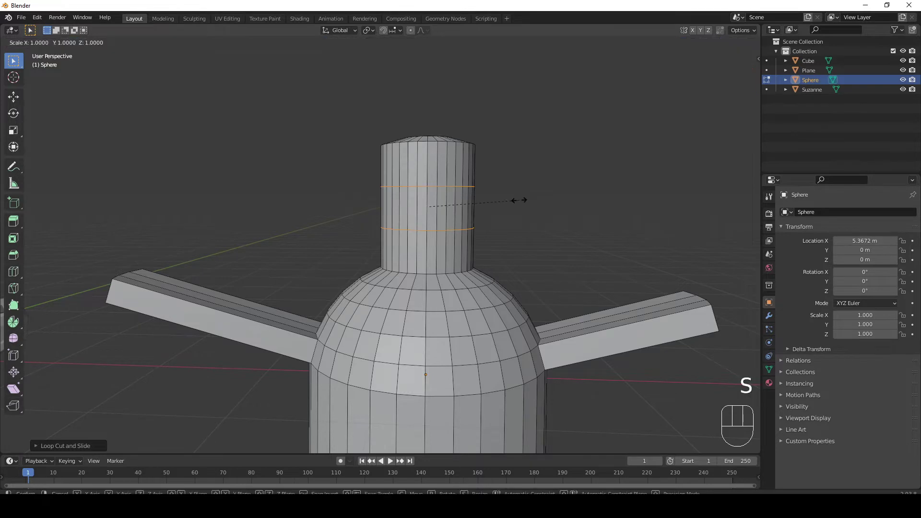
right_click(519, 188)
- Shift the two neck loop cuts slightly through their slide factor and reset the factor to 0
click(41, 447)
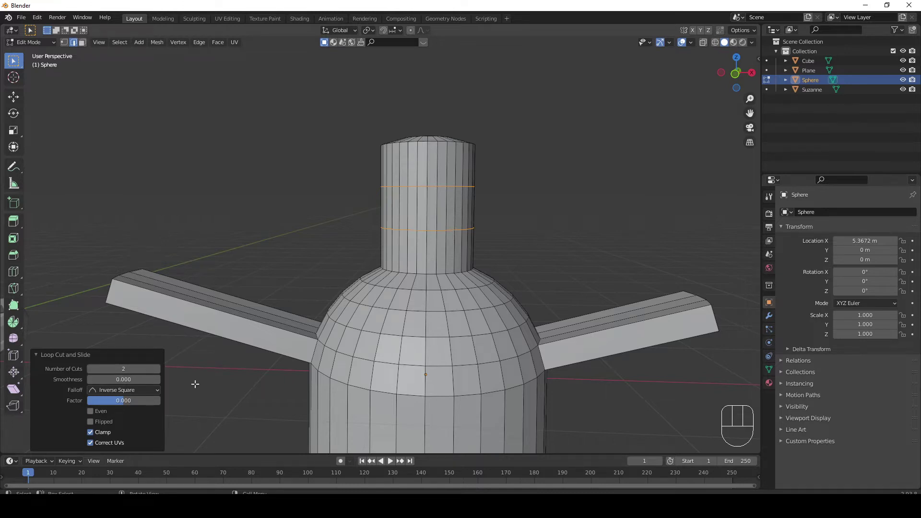
mouse_move(125, 401)
mouse_down()
mouse_move(141, 400)
mouse_move(122, 400)
mouse_up()
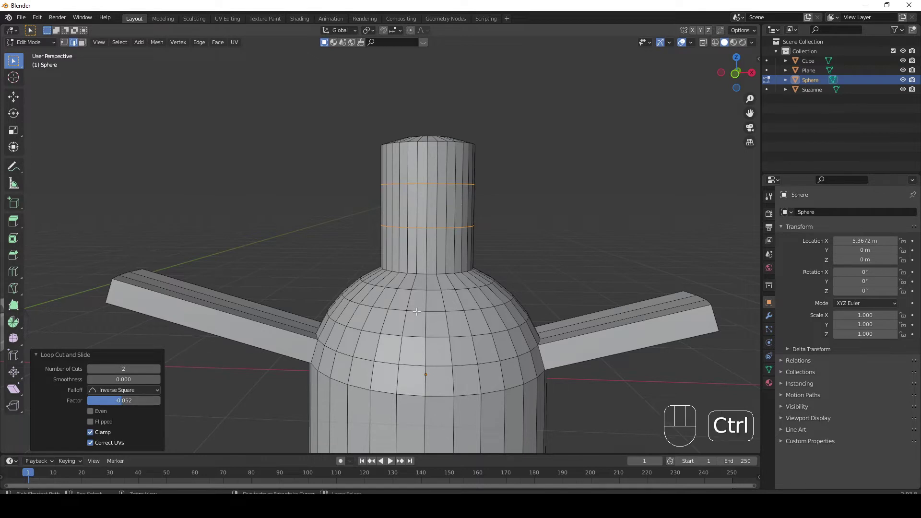
double_click(117, 401)
text(0)
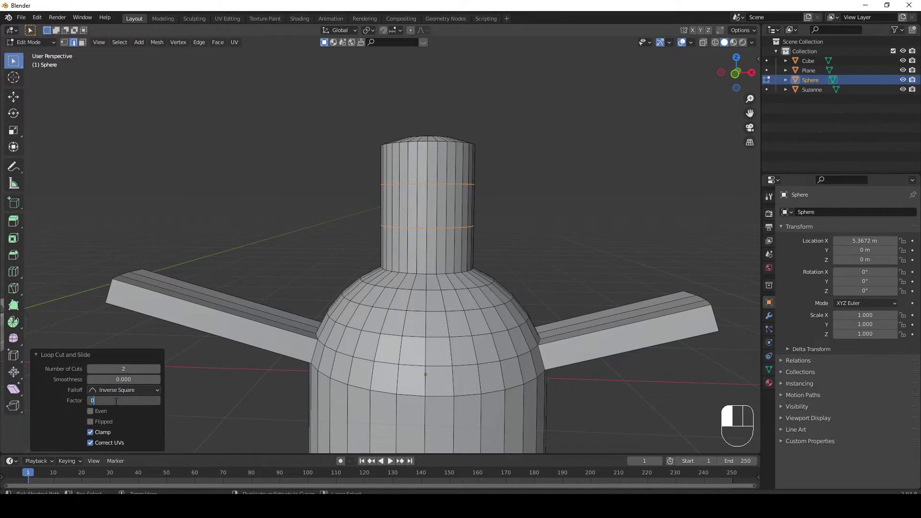
key(Return)
- Scale the two neck edge loops along the global Z axis by about 2.43 to spread them apart
middle_drag(688, 172, 590, 192)
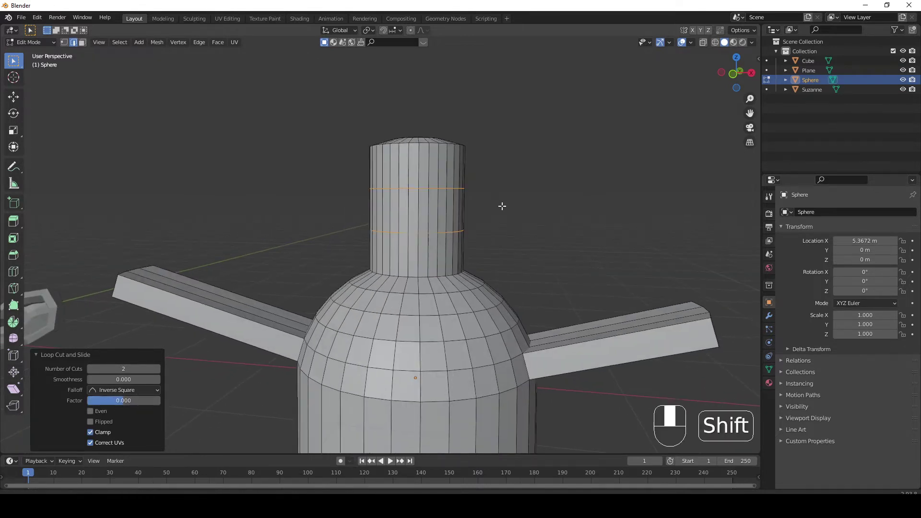
shift+middle_drag(502, 206, 521, 220)
key(s)
key(z)
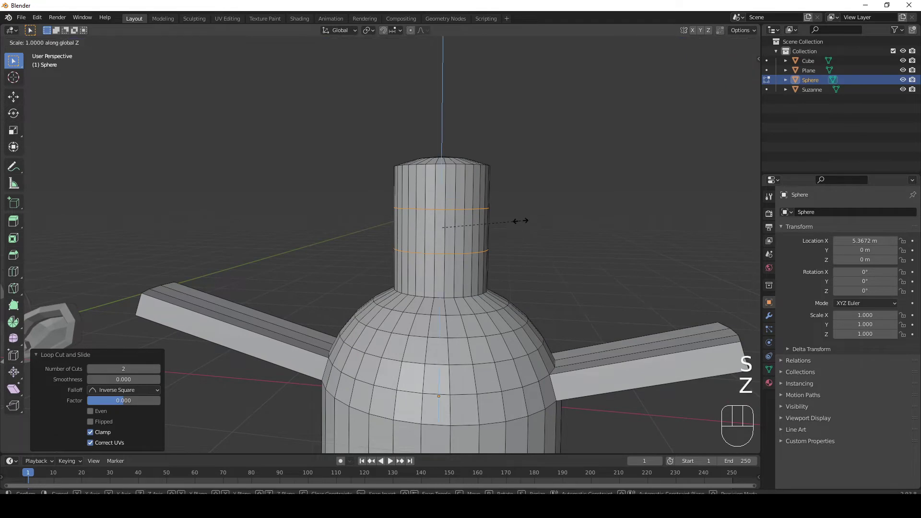
click(618, 148)
middle_drag(495, 188, 519, 200)
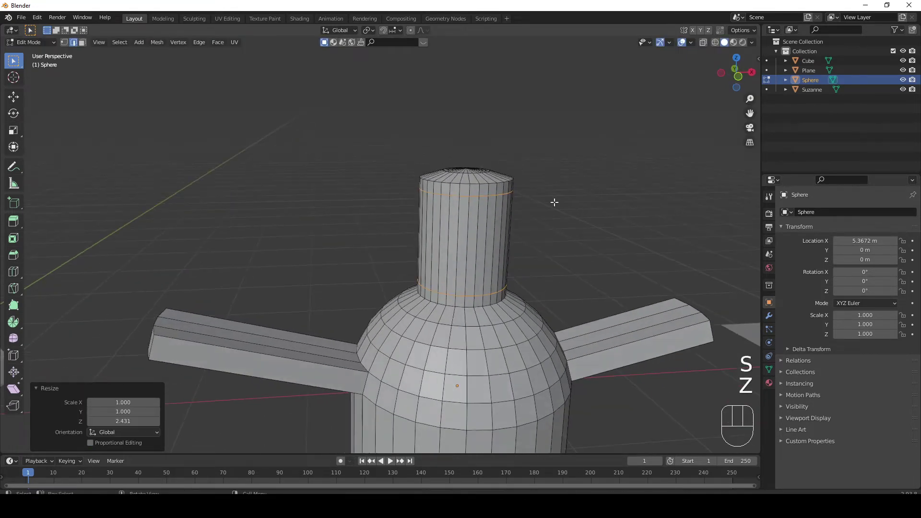
key(Tab)
key(Tab)
middle_drag(551, 234, 530, 228)
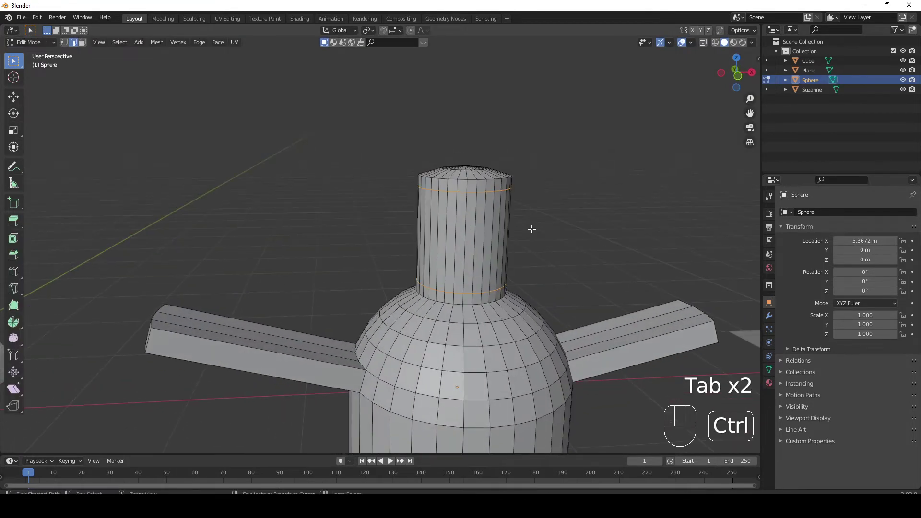
- Undo the Z scaling of the neck's edge loops and the two loop cuts themselves
key(ctrl+z)
key(ctrl+z)
key(ctrl+z)
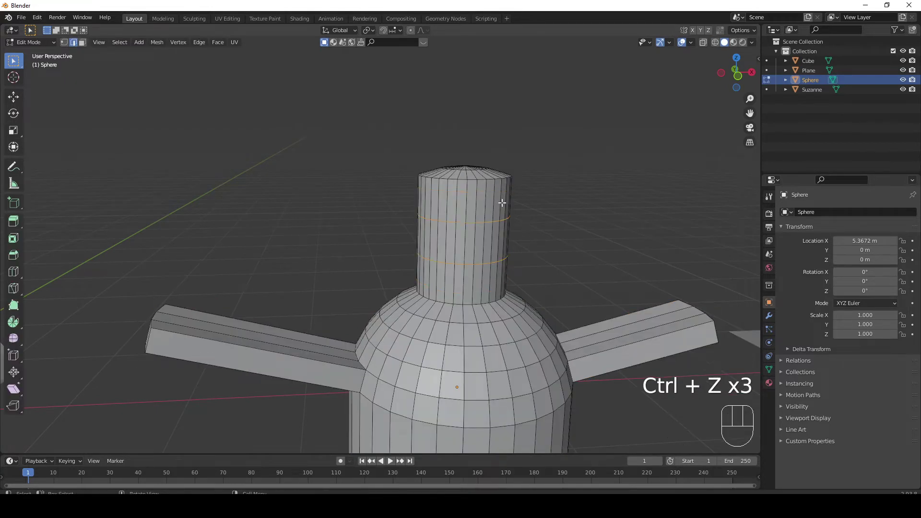
mouse_move(502, 200)
middle_down()
mouse_move(492, 196)
mouse_move(495, 203)
middle_up()
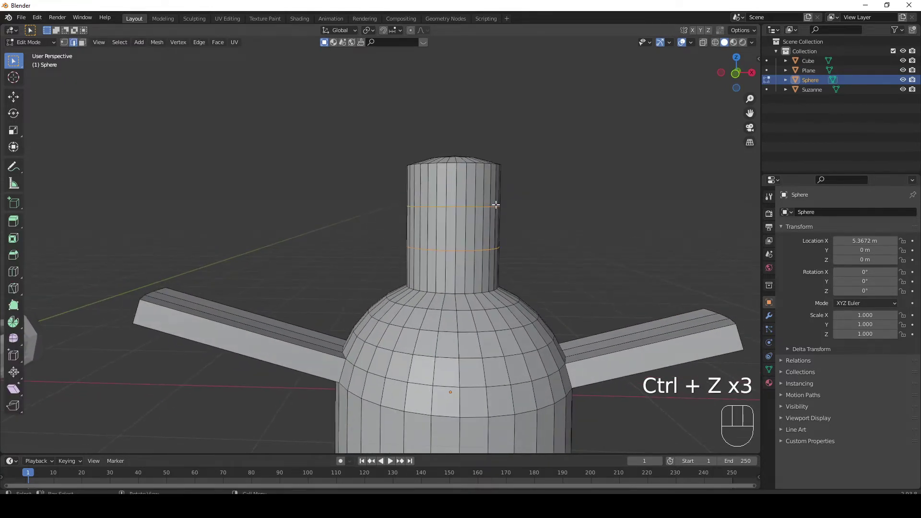
key(ctrl+z)
- Add one loop cut around the neck, slid towards its top by a factor of about -0.5, and undo it
key(ctrl+r)
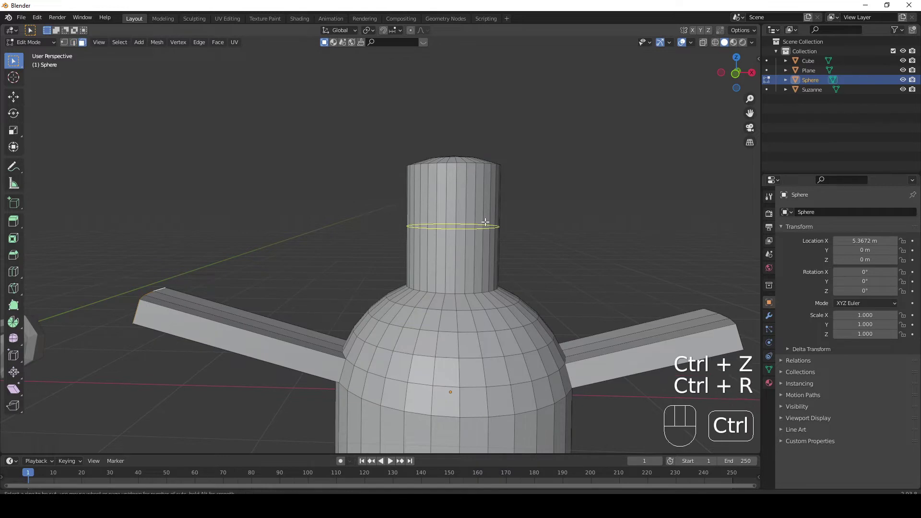
click(485, 222)
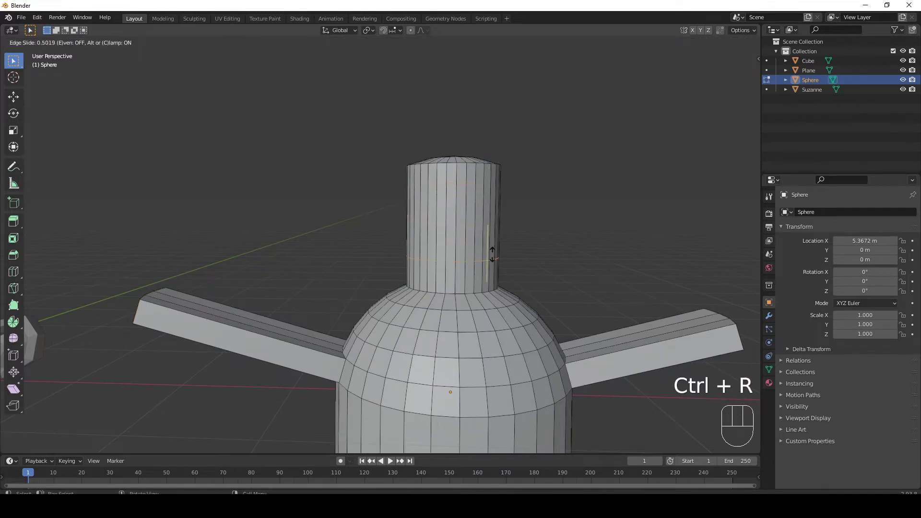
click(489, 190)
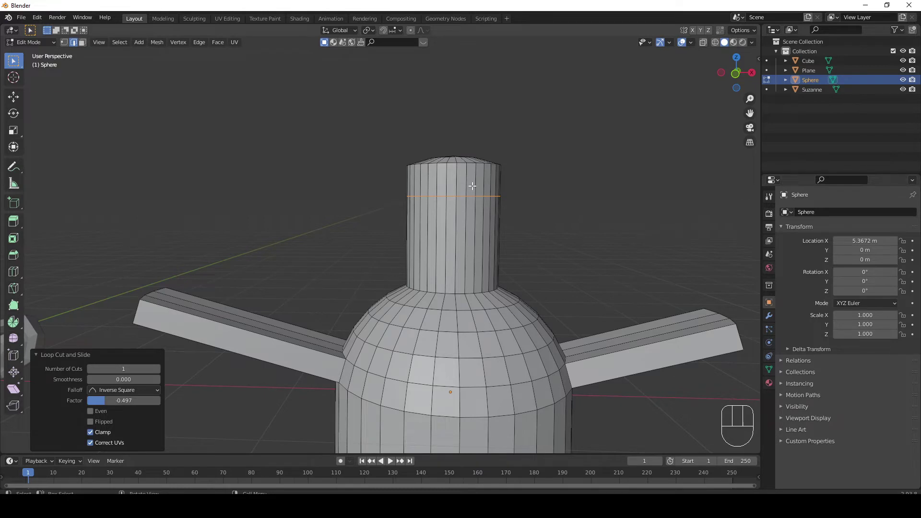
key(ctrl+z)
- Add one loop cut around the middle of the neck without sliding it, and undo it
key(ctrl+r)
click(468, 213)
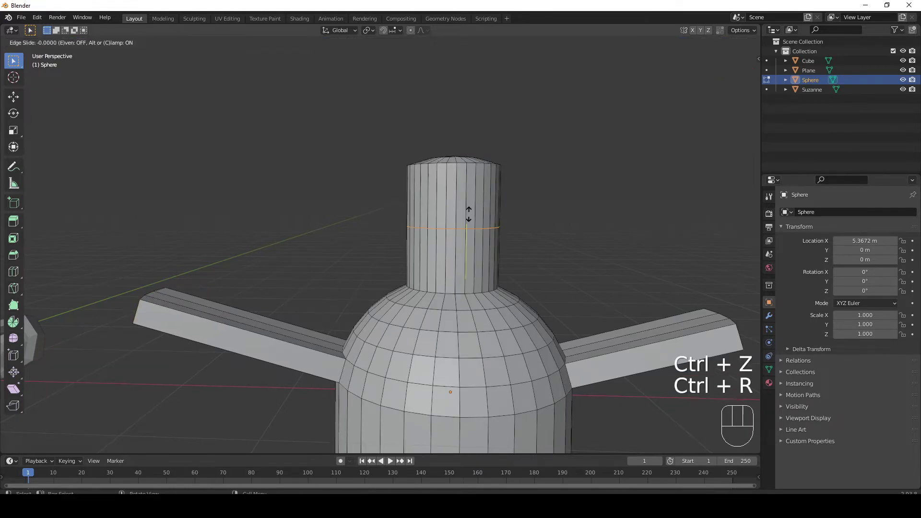
click(468, 214)
middle_drag(377, 193, 444, 227)
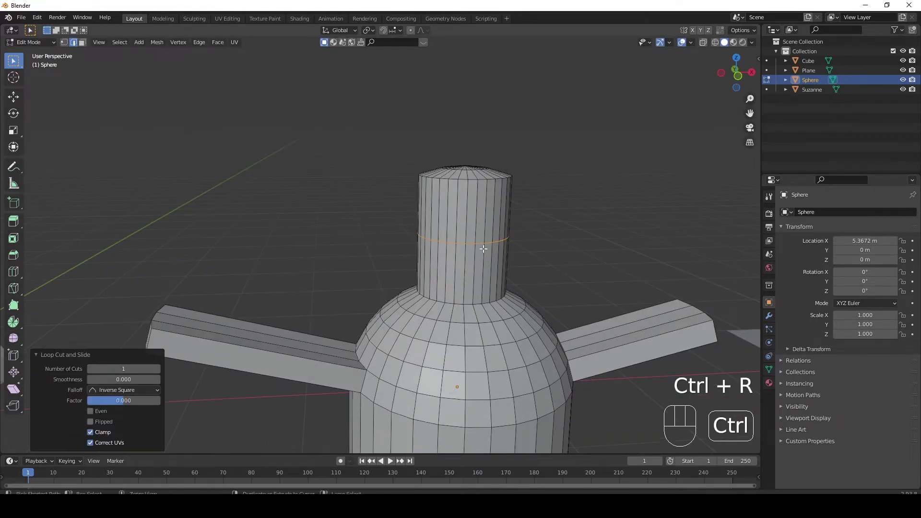
key(ctrl+z)
- Add one loop cut around the neck, try sliding it with snapping and precision, and leave it centred
middle_drag(499, 249, 438, 226)
key(ctrl+r)
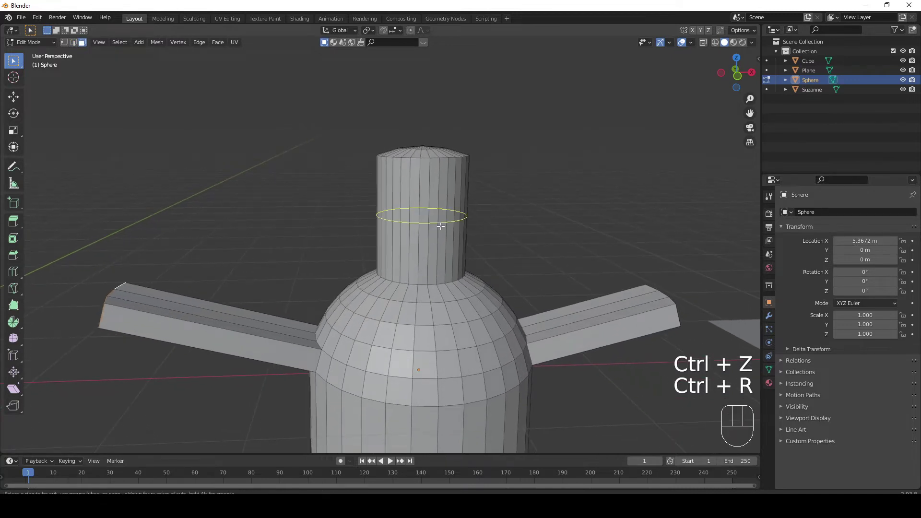
click(448, 214)
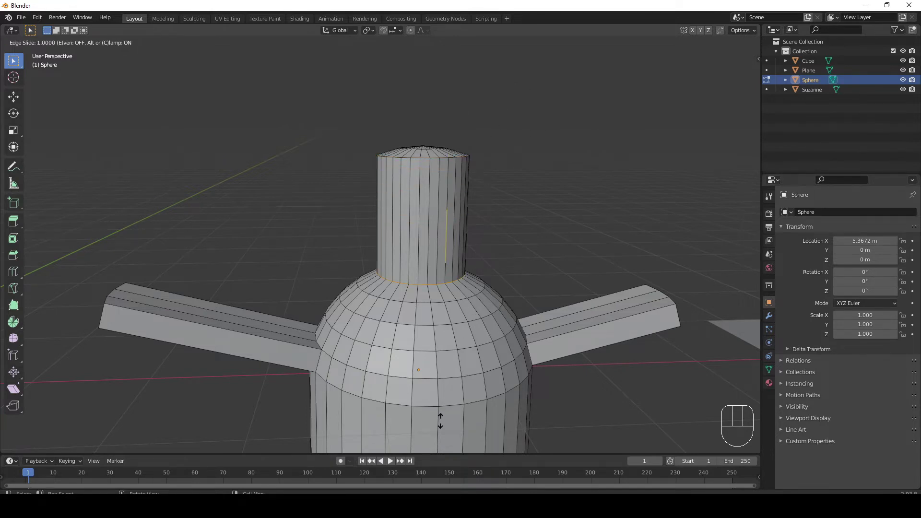
key(ctrl)
key(shift)
right_click(459, 335)
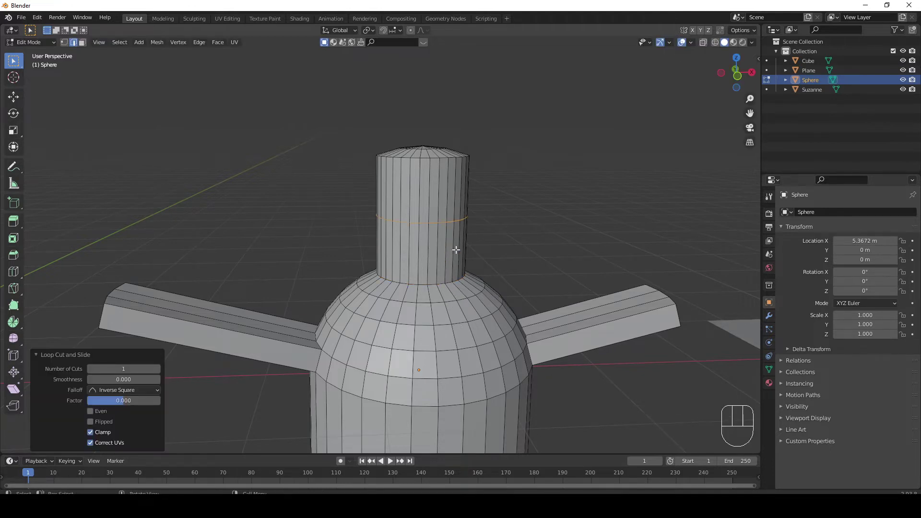
- Move the neck's edge loop along the global Z axis, trying fine precision and 1 m snapping
key(g)
key(z)
key(ctrl)
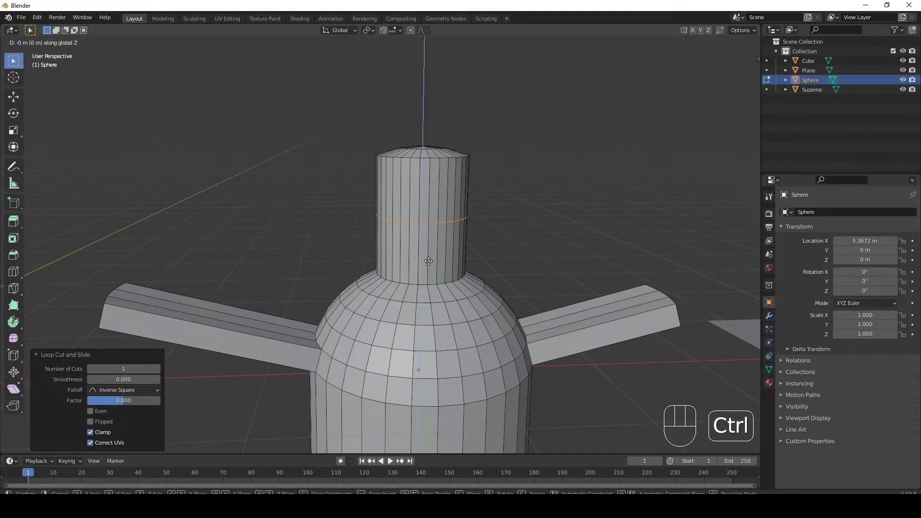
key(shift)
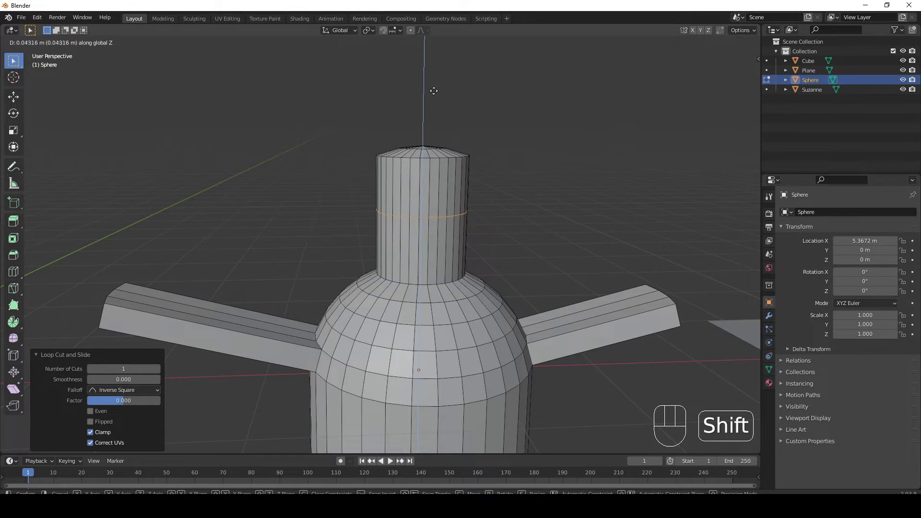
key(shift)
key(shift)
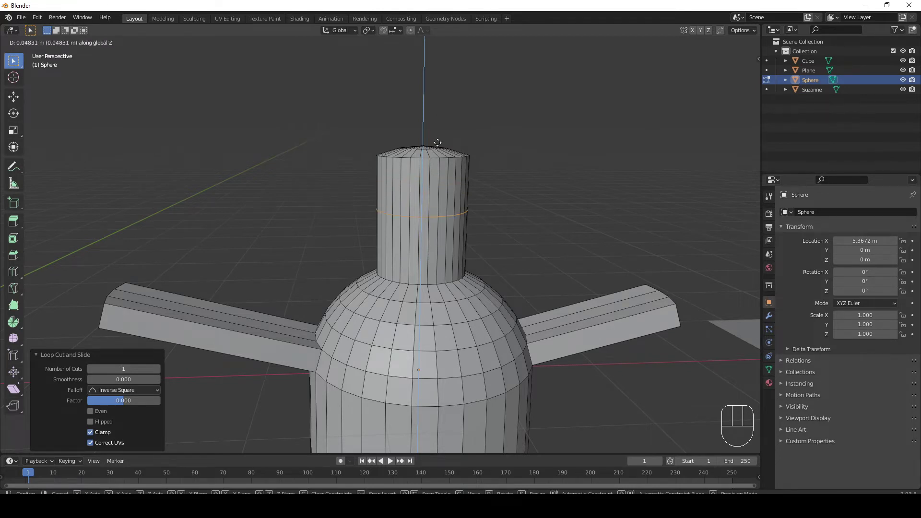
key(ctrl)
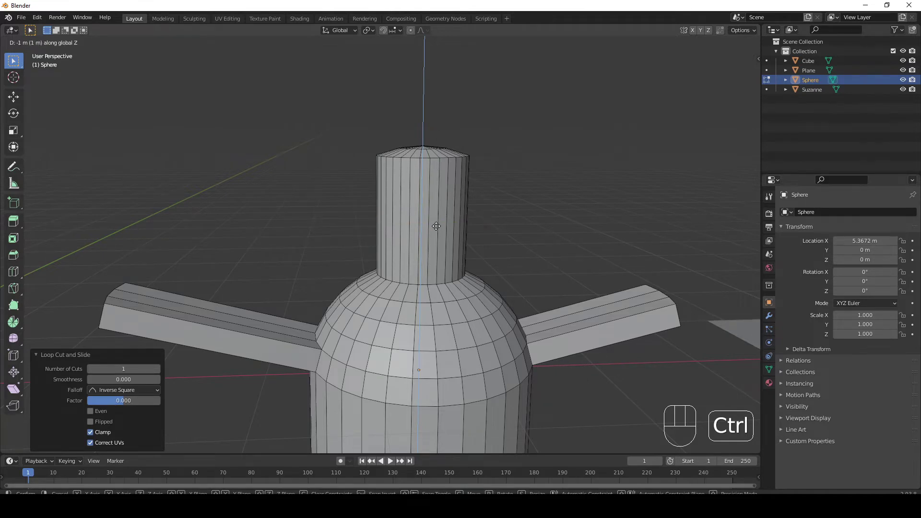
click(433, 138)
- Finish editing the sphere's mesh and return to Object Mode
scroll(435, 201, down, 2)
key(Tab)
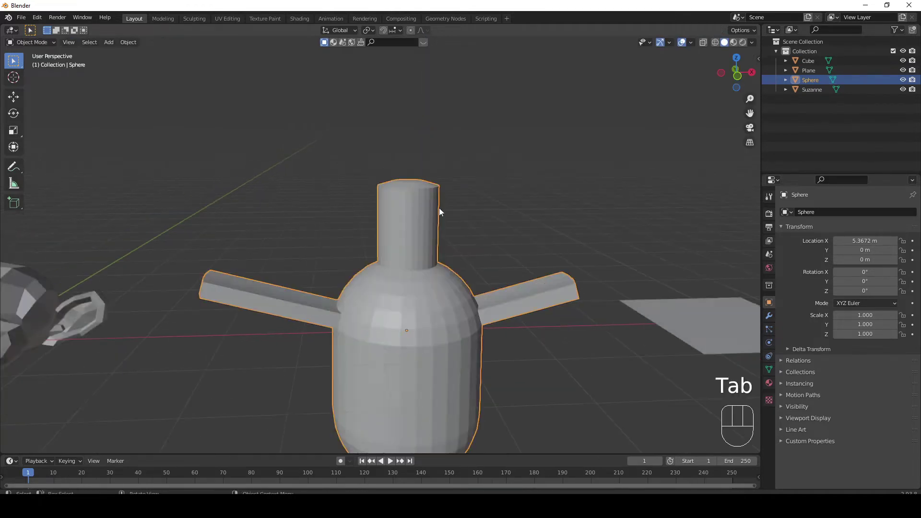
scroll(437, 263, down, 2)
middle_drag(438, 208, 391, 175)
- Try moving the whole sphere object along the global Y axis in snapped 1 m increments
key(g)
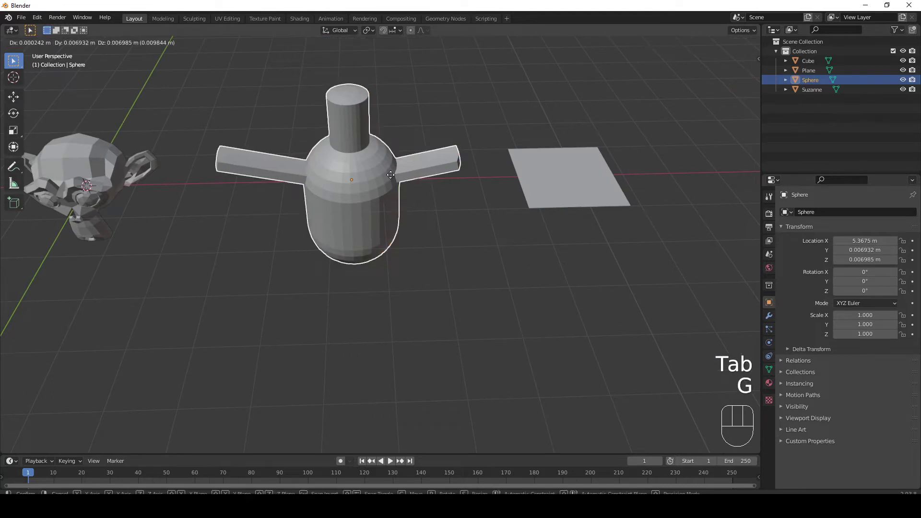
key(y)
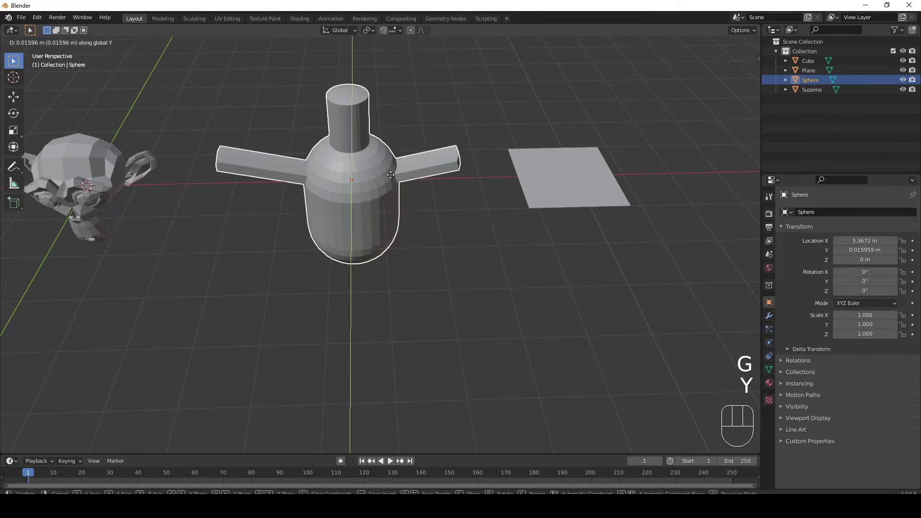
key(ctrl)
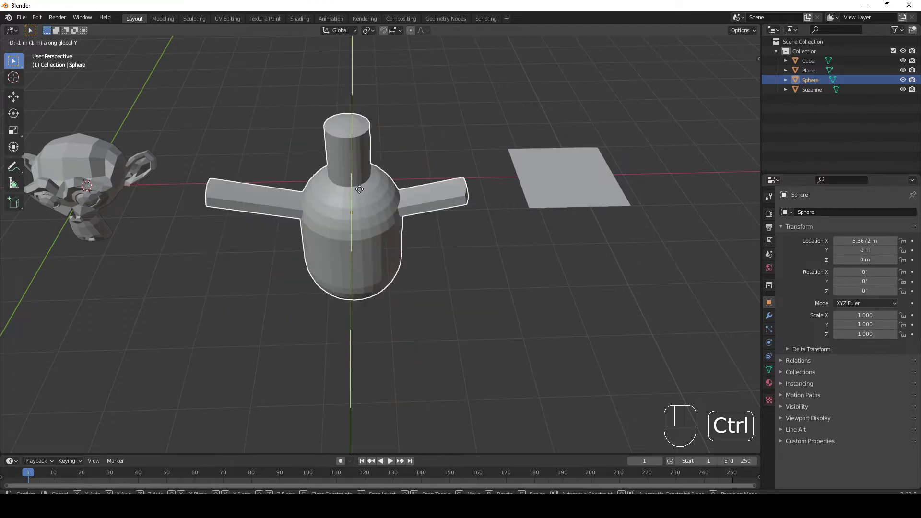
click(340, 167)
- Try rotating the sphere object about the global X and Y axes with snapping and precision, and cancel the rotation
key(r)
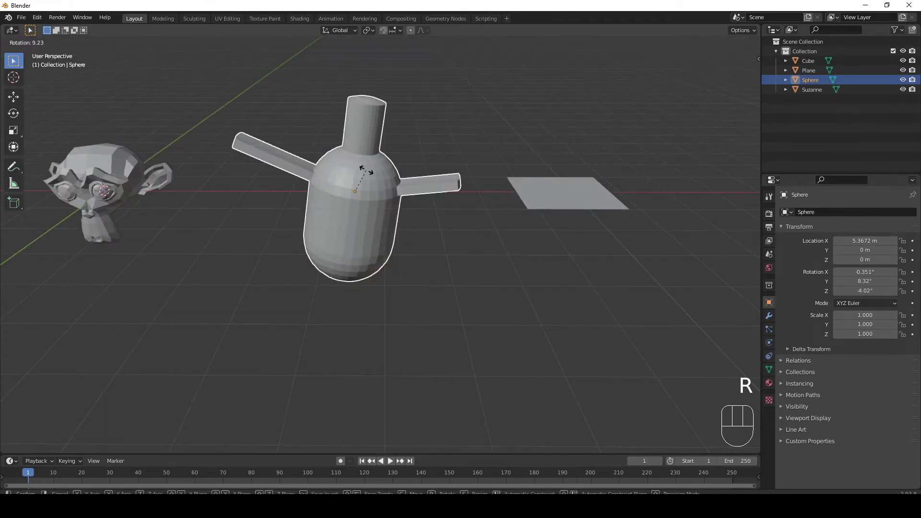
key(x)
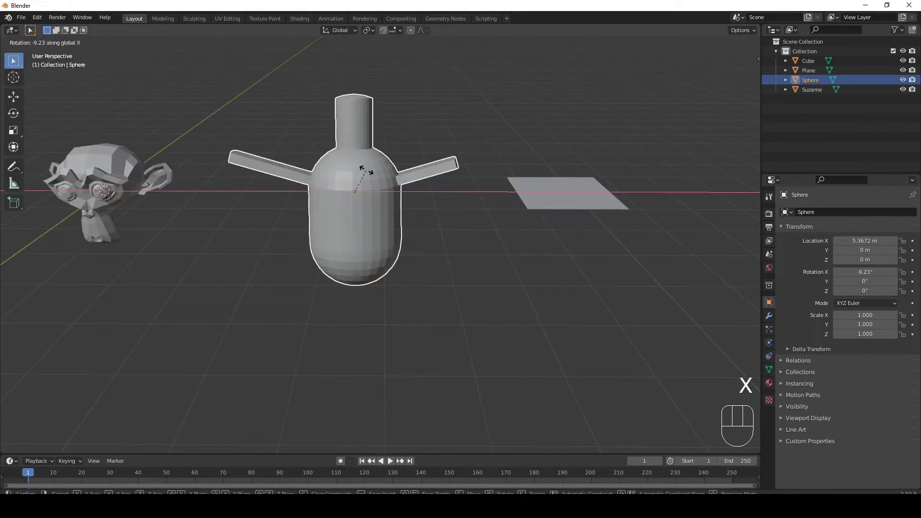
key(y)
key(ctrl)
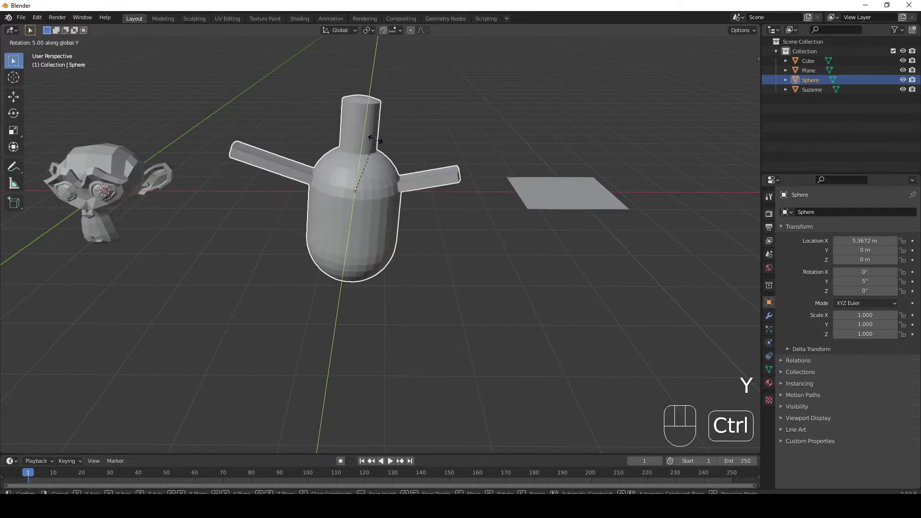
key(shift)
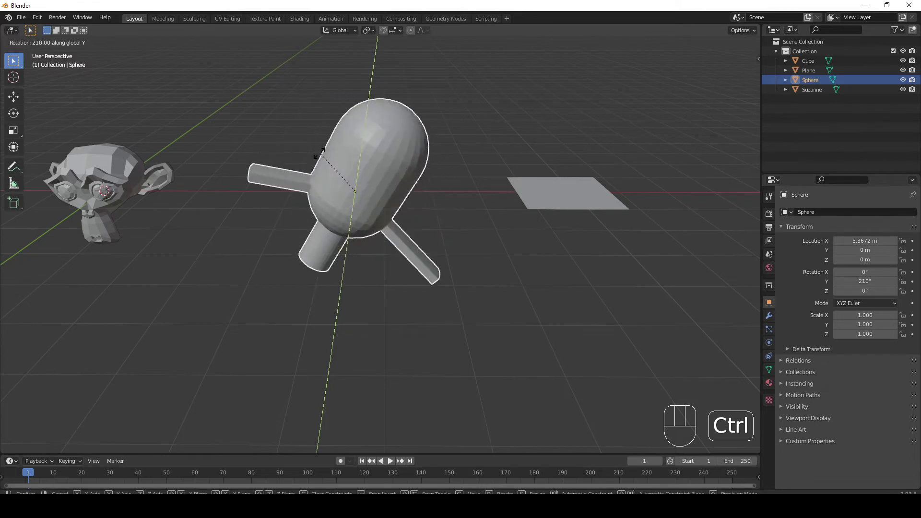
right_click(444, 206)
middle_drag(451, 247, 473, 273)
click(478, 248)
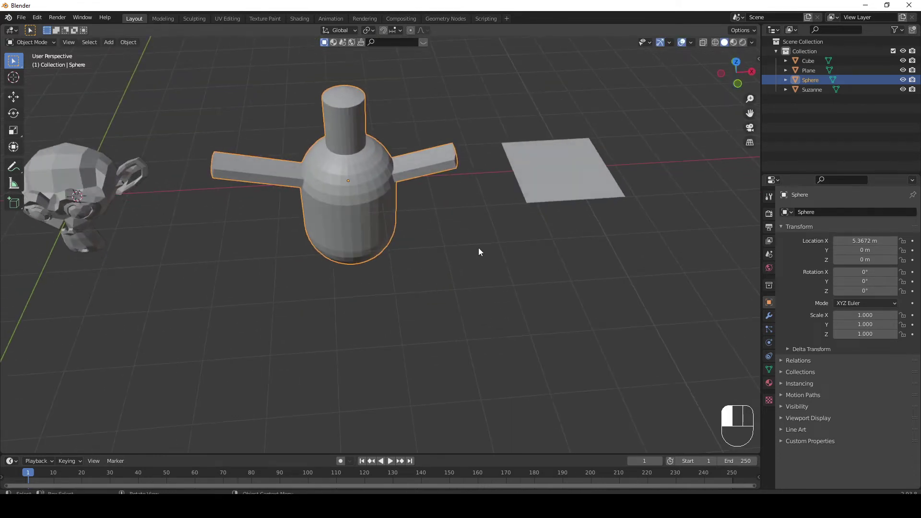
click(358, 199)
middle_drag(359, 213, 347, 193)
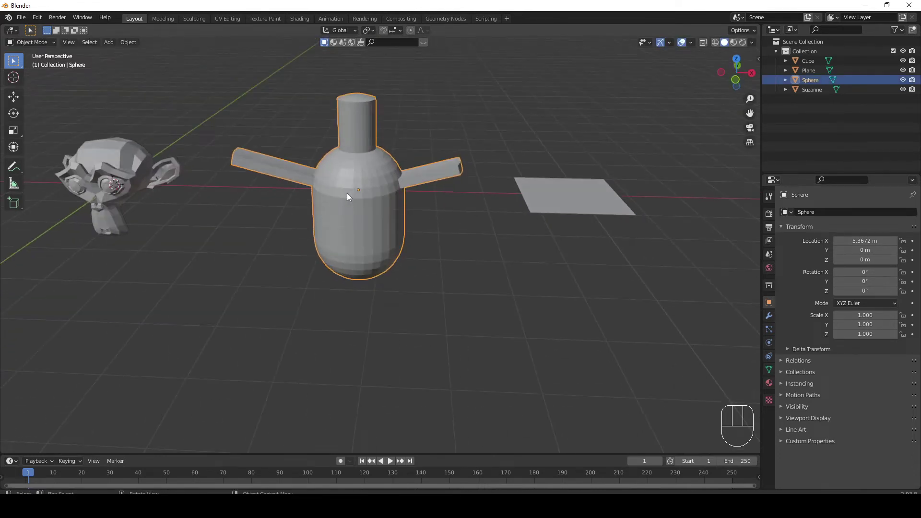
- Select the Suzanne monkey head and enter Edit Mode on it
shift+middle_drag(252, 198, 429, 259)
click(462, 248)
key(Tab)
scroll(561, 238, up, 6)
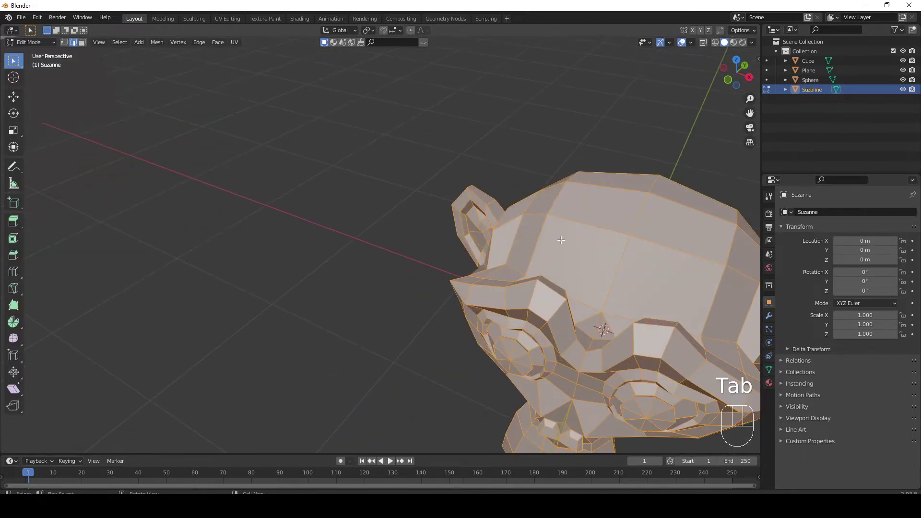
scroll(561, 239, down, 3)
middle_drag(561, 239, 583, 264)
- Switch to face selection and select the four adjoining faces on top of Suzanne's head
key(1)
key(2)
key(3)
click(503, 188)
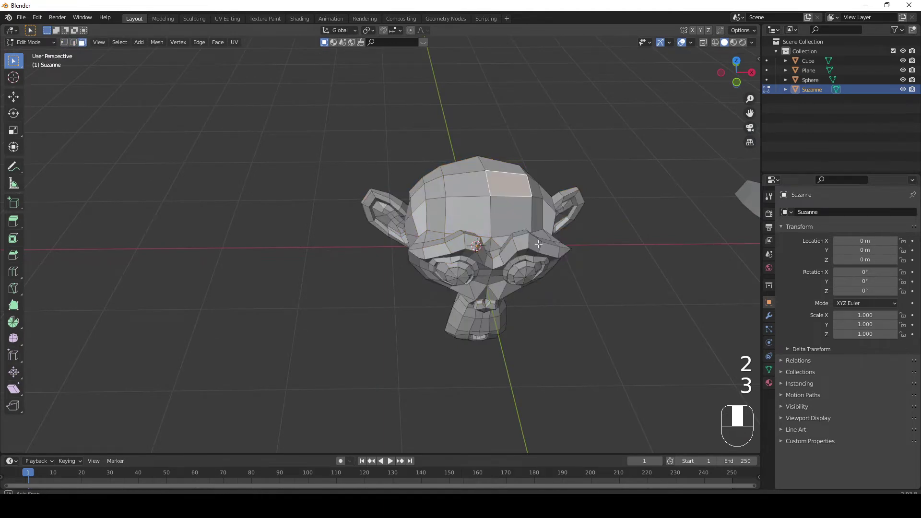
shift+middle_drag(538, 244, 416, 264)
shift+click(337, 190)
shift+click(336, 209)
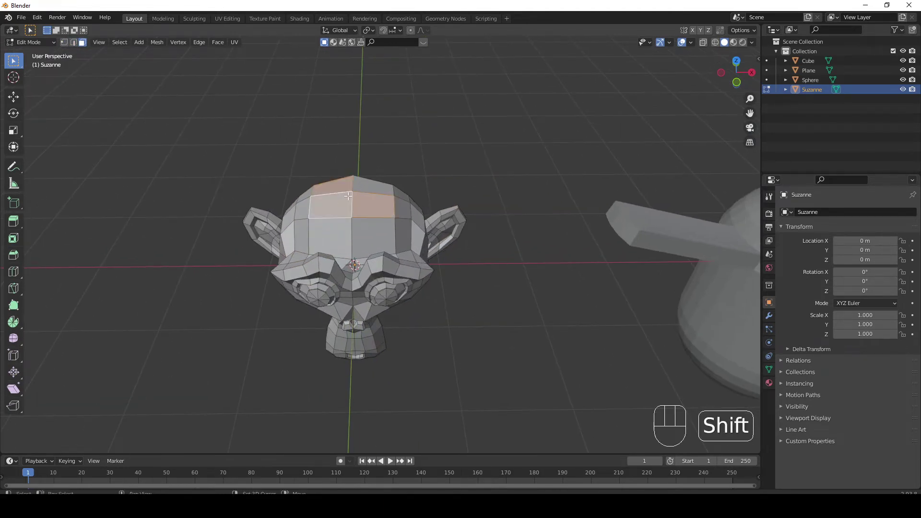
shift+click(361, 186)
- Extrude the four selected head faces upwards along their normal by about 1.18 m
middle_drag(498, 345, 500, 313)
key(e)
click(493, 206)
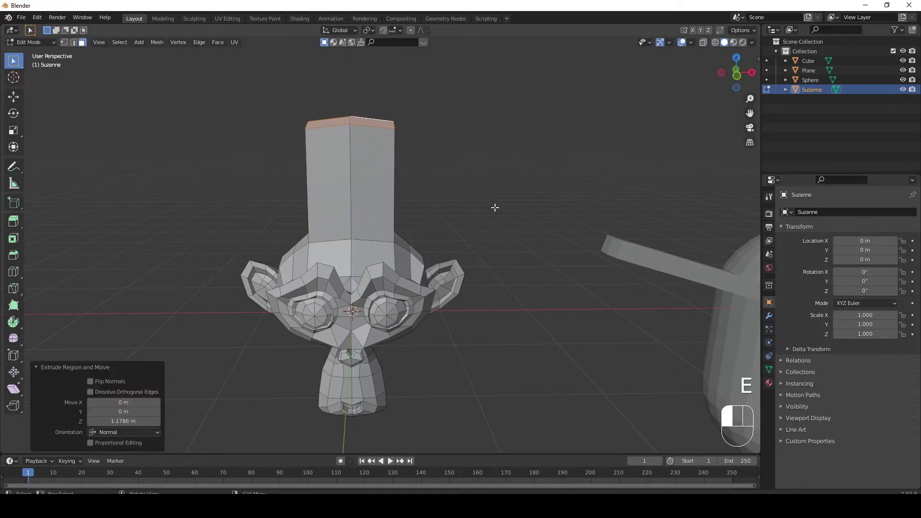
- Add one centred horizontal loop cut around the extruded column on top of Suzanne's head
key(ctrl+r)
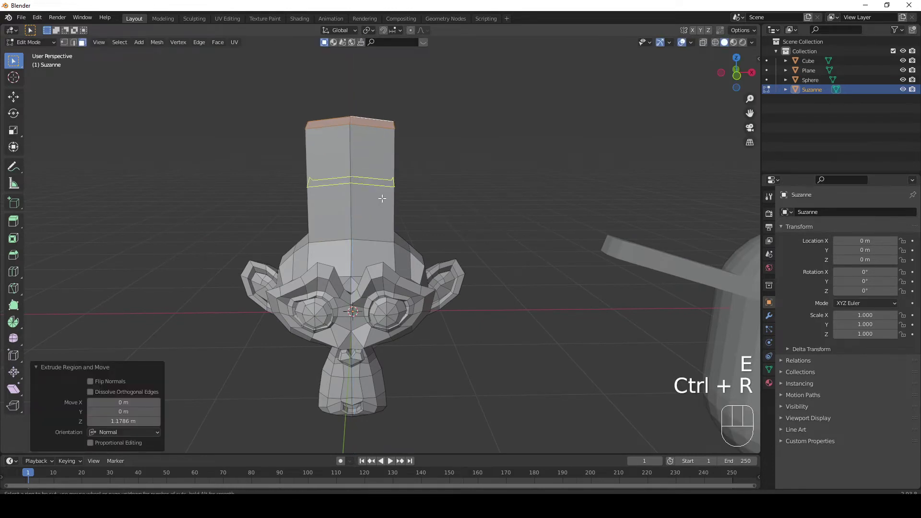
scroll(382, 198, up, 2)
scroll(382, 198, down, 2)
click(382, 198)
right_click(381, 198)
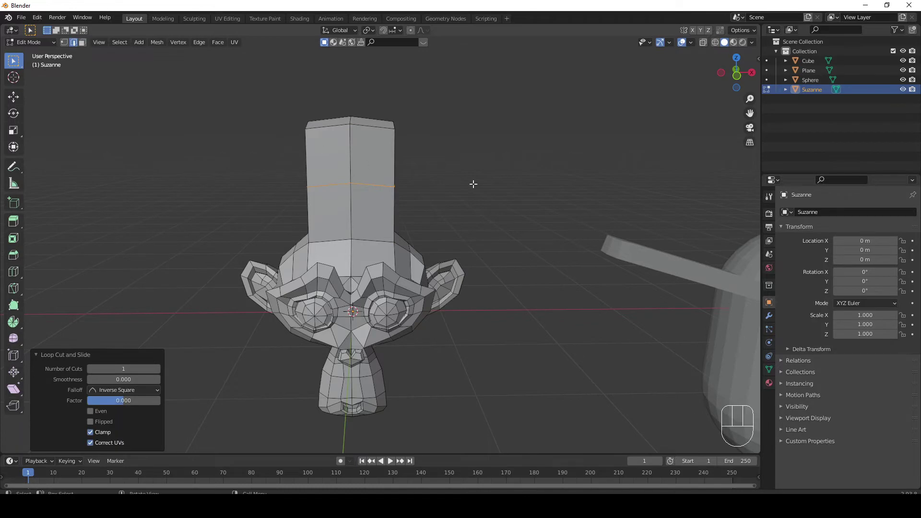
- Scale up the new edge loop so the column on Suzanne's head bulges outwards around its middle
middle_drag(473, 184, 484, 194)
key(s)
click(555, 194)
middle_drag(262, 199, 312, 200)
key(Tab)
scroll(316, 202, down, 3)
middle_drag(428, 235, 352, 248)
key(Tab)
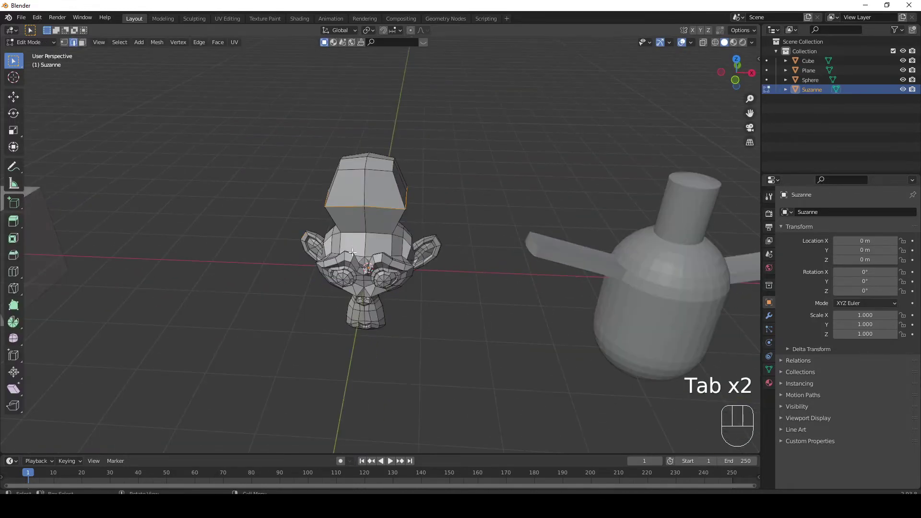
- Leave Edit Mode on Suzanne, then select the cube and enter Edit Mode on it
key(Tab)
scroll(352, 262, down, 3)
shift+middle_drag(112, 274, 523, 298)
click(557, 309)
scroll(381, 239, up, 4)
key(Tab)
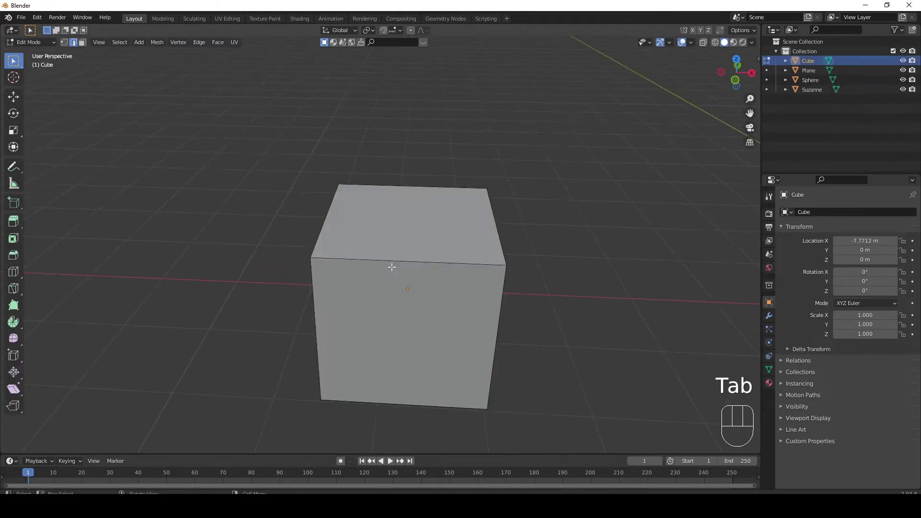
- Add two evenly spaced vertical loop cuts dividing the cube's width along X into three equal parts
key(ctrl+r)
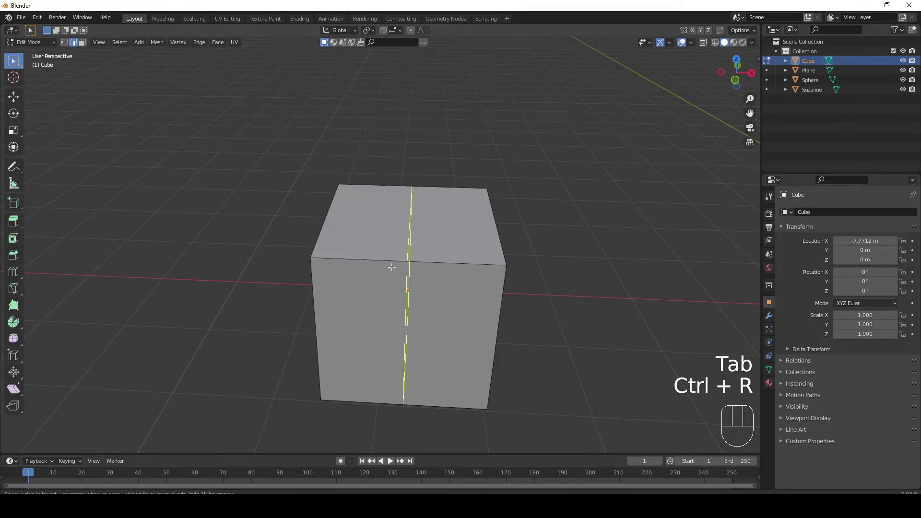
scroll(391, 267, up, 4)
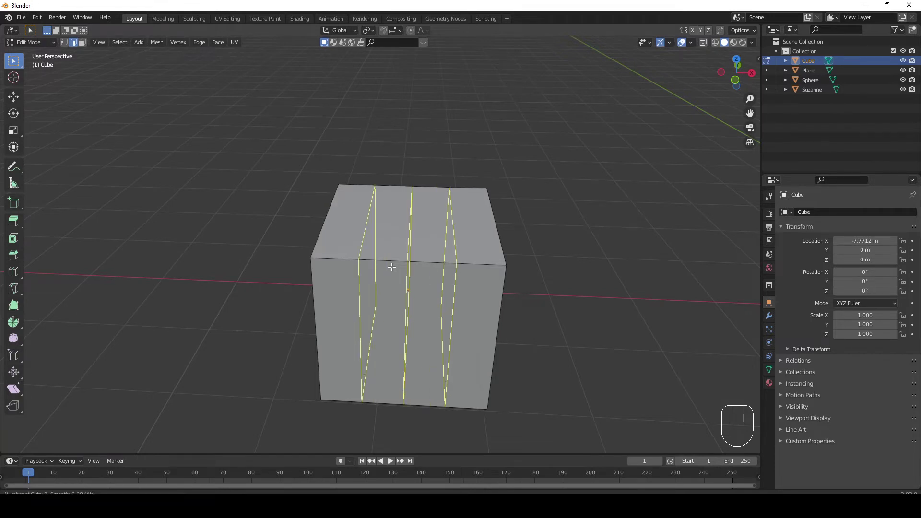
scroll(392, 267, down, 3)
scroll(392, 266, down, 1)
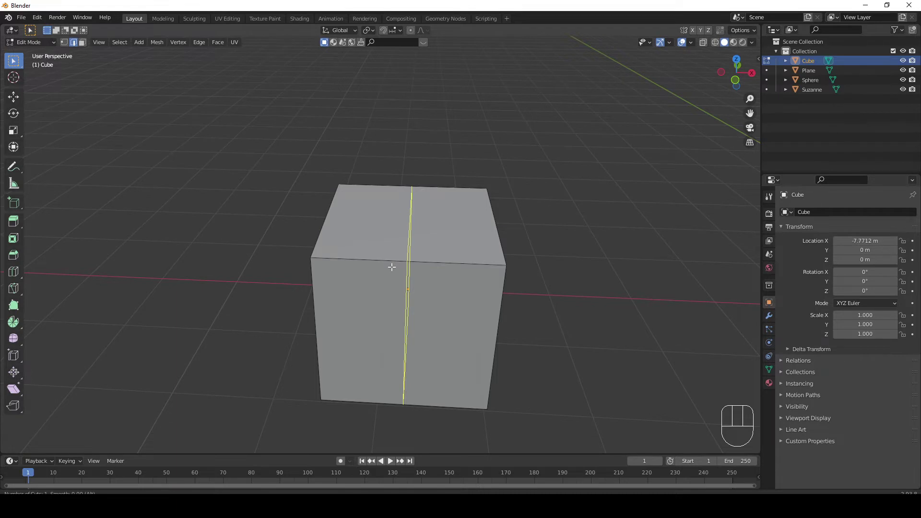
scroll(392, 267, up, 1)
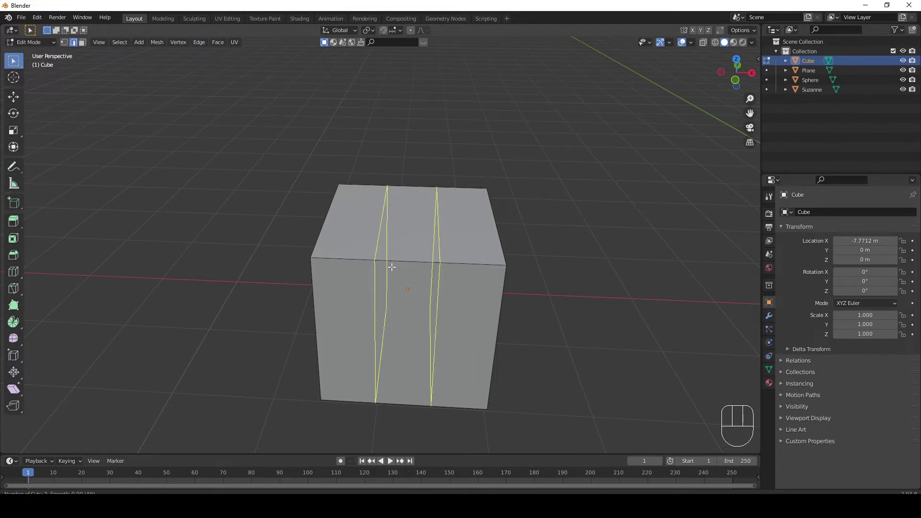
click(392, 267)
right_click(391, 267)
- Add two evenly spaced loop cuts across the first pair, dividing the cube's top into a 3 by 3 grid
middle_drag(458, 246, 355, 264)
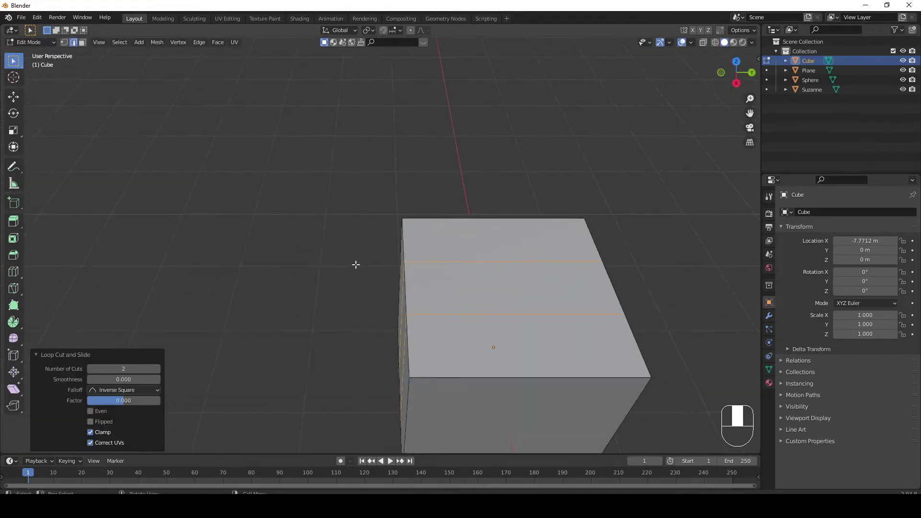
shift+middle_drag(578, 353, 485, 292)
key(ctrl+r)
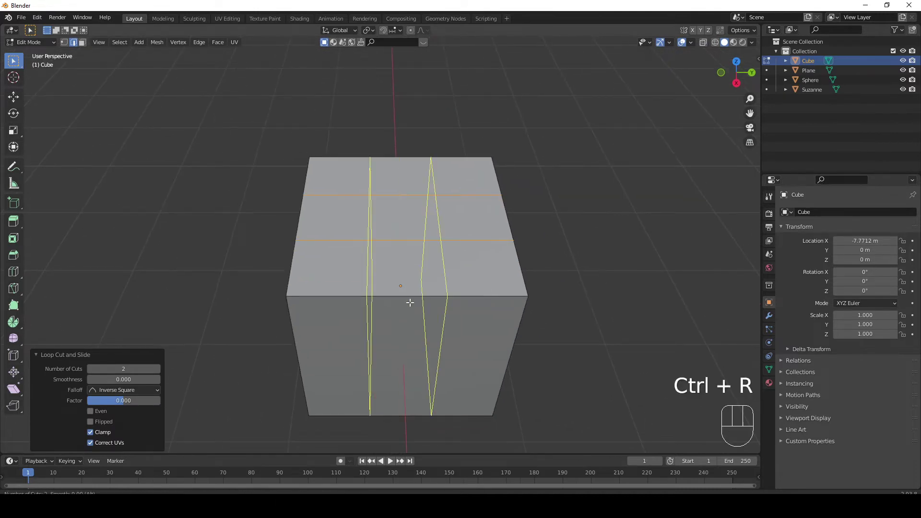
click(410, 303)
right_click(409, 302)
middle_drag(410, 302, 525, 267)
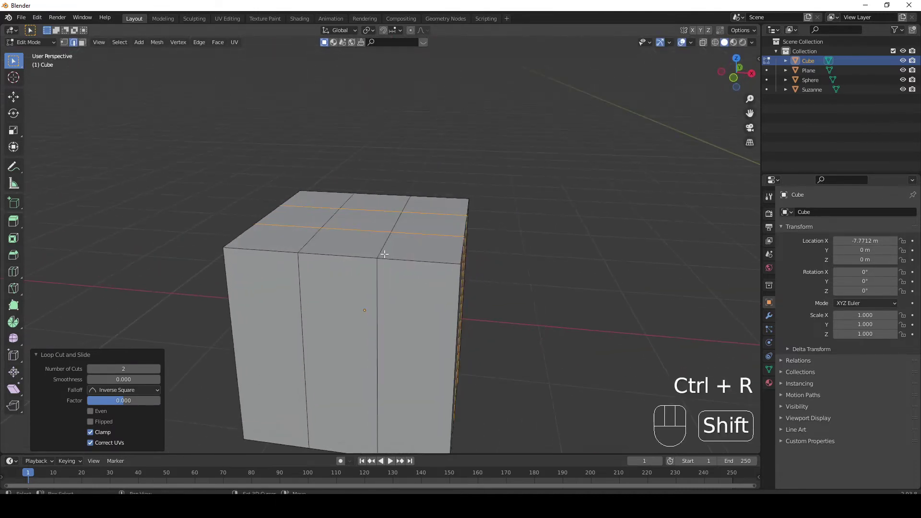
- Switch to face selection and select all nine faces on top of the cube
shift+middle_drag(384, 253, 414, 263)
middle_drag(413, 263, 427, 315)
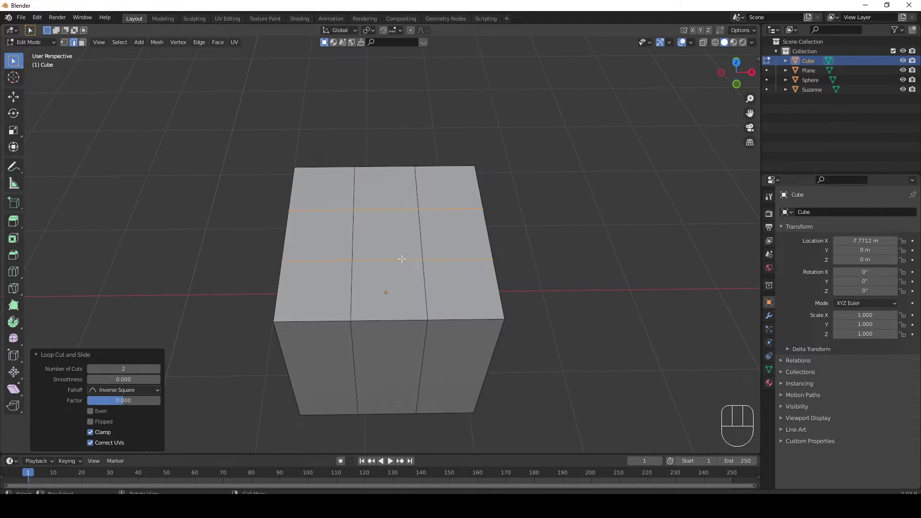
key(3)
click(311, 230)
shift+click(311, 198)
shift+click(372, 193)
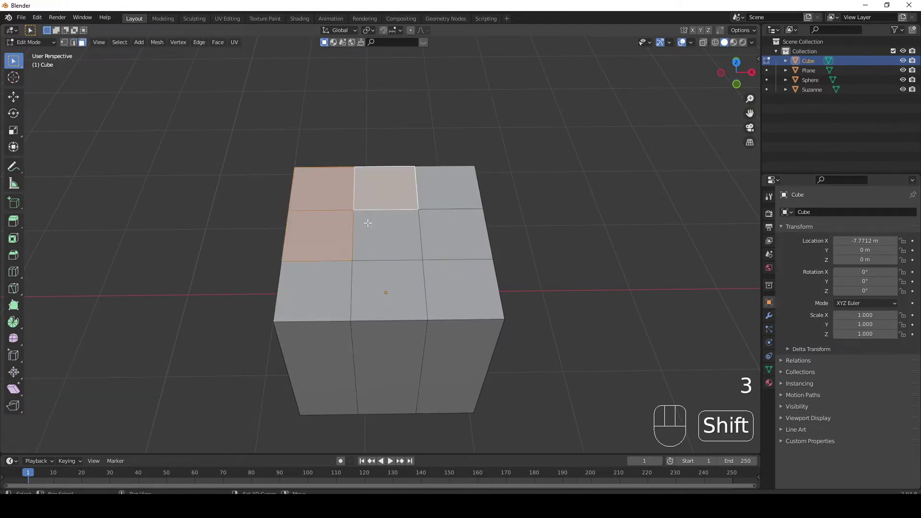
shift+click(367, 223)
shift+click(429, 189)
shift+click(432, 239)
shift+click(450, 290)
shift+click(365, 288)
shift+click(319, 286)
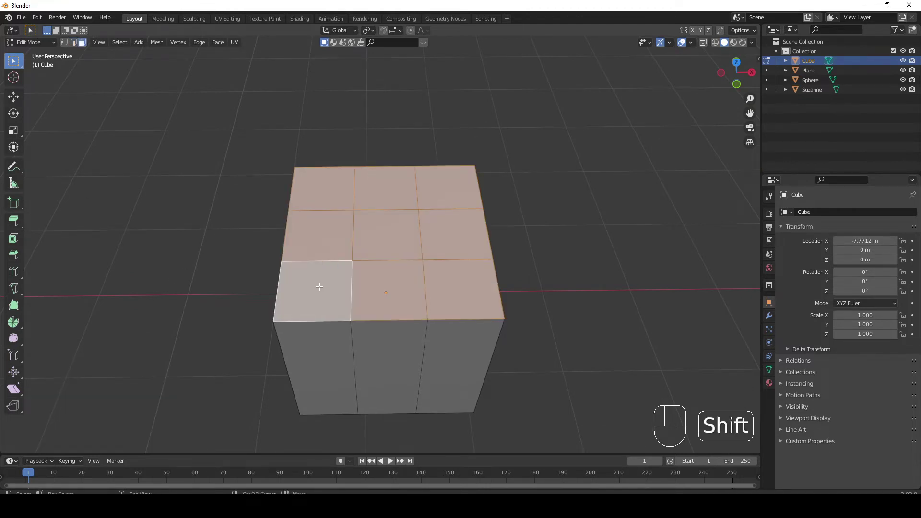
- Try insetting the nine top faces as one region and individually, settle on one region about 0.1 m thick, and undo the inset
middle_drag(396, 262, 428, 288)
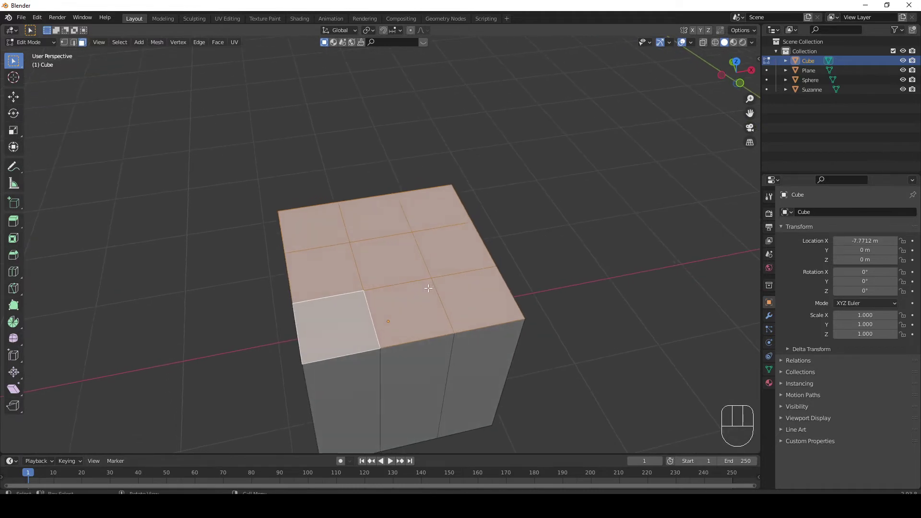
shift+middle_drag(525, 237, 469, 279)
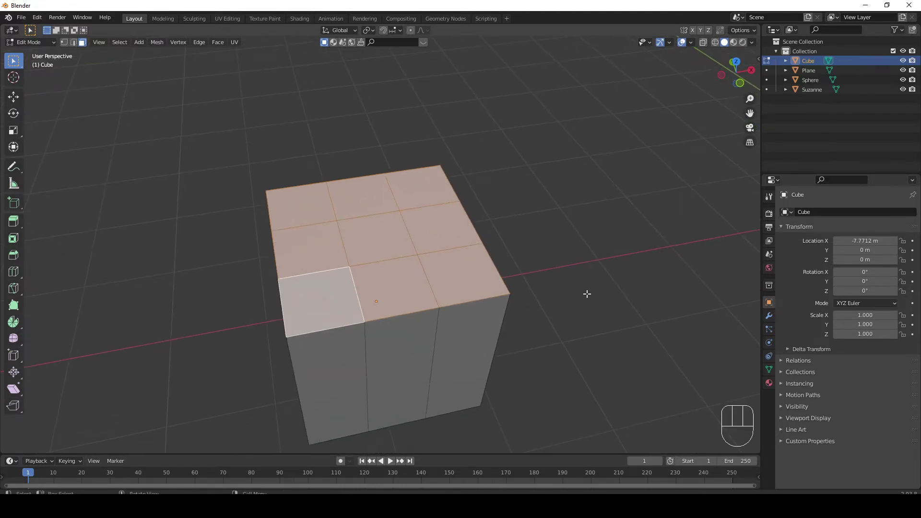
key(i)
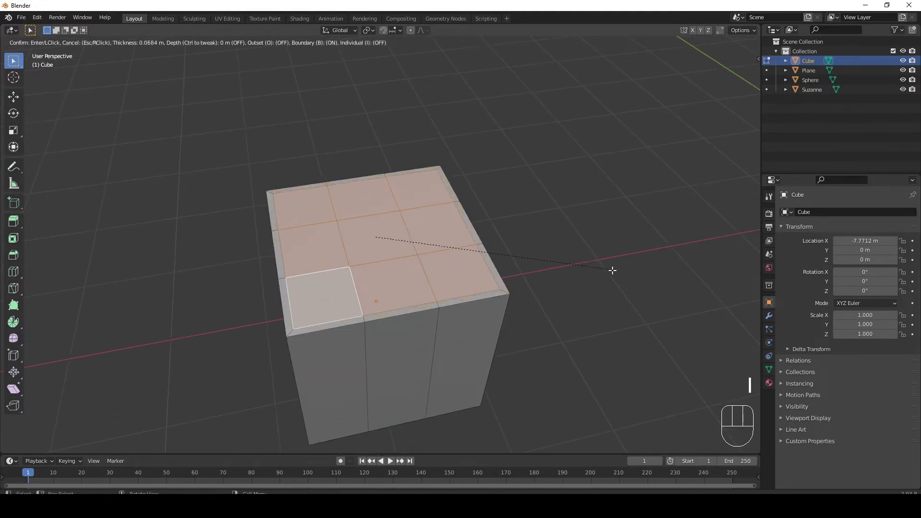
key(i)
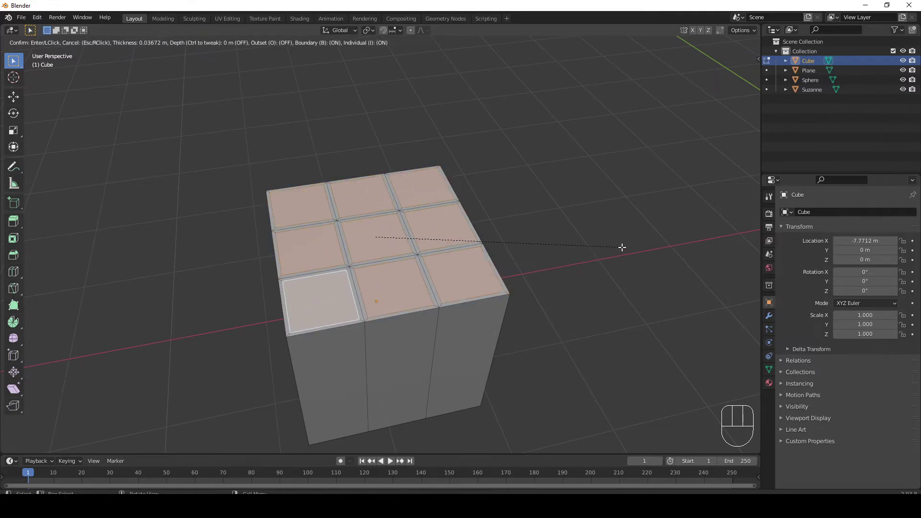
key(i)
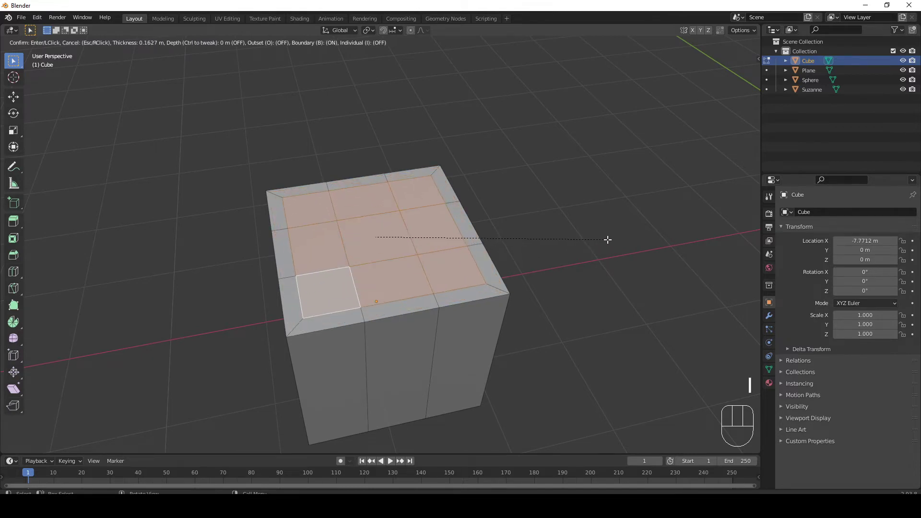
key(i)
key(i)
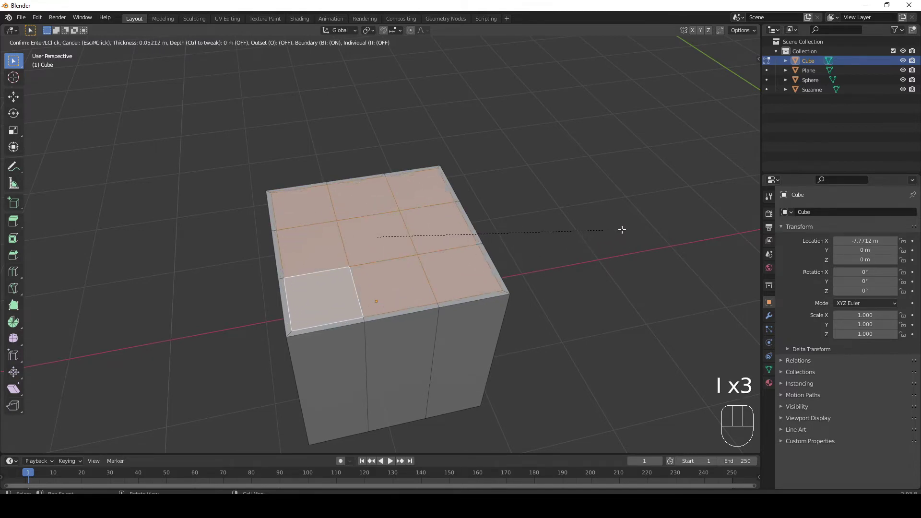
key(i)
key(i)
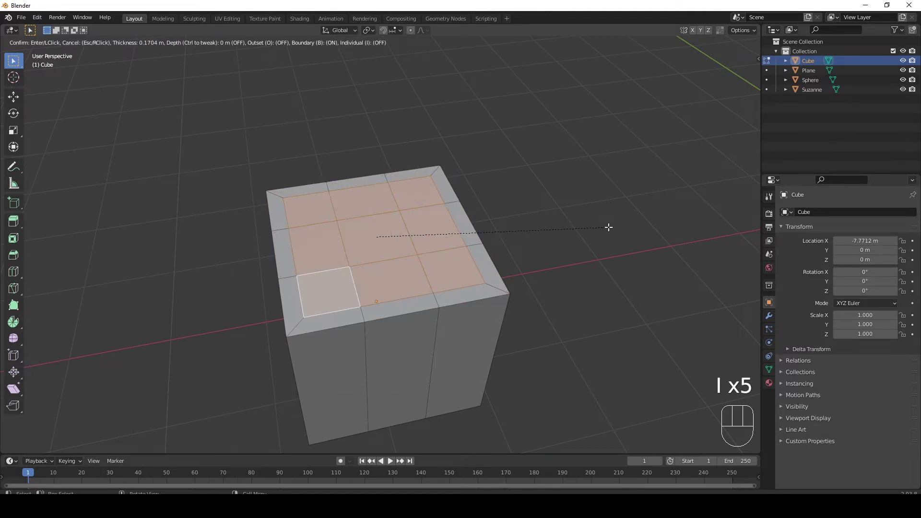
click(614, 223)
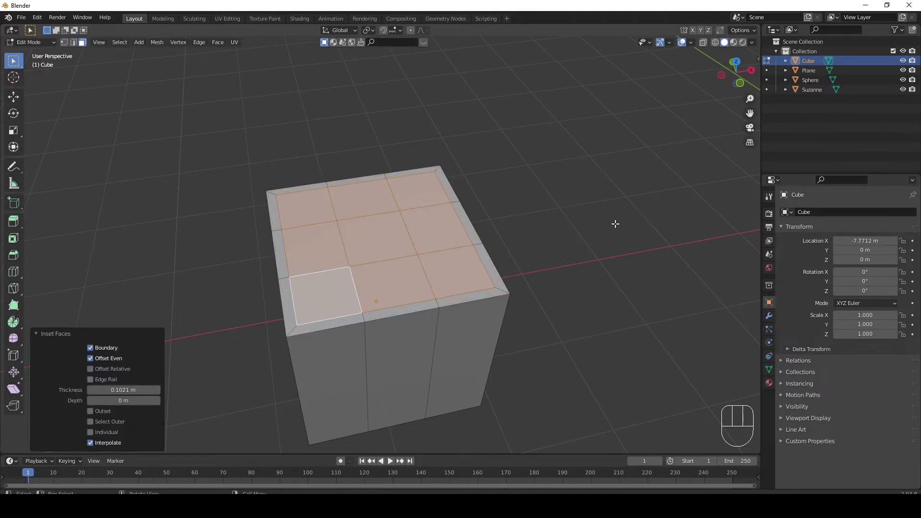
key(ctrl+z)
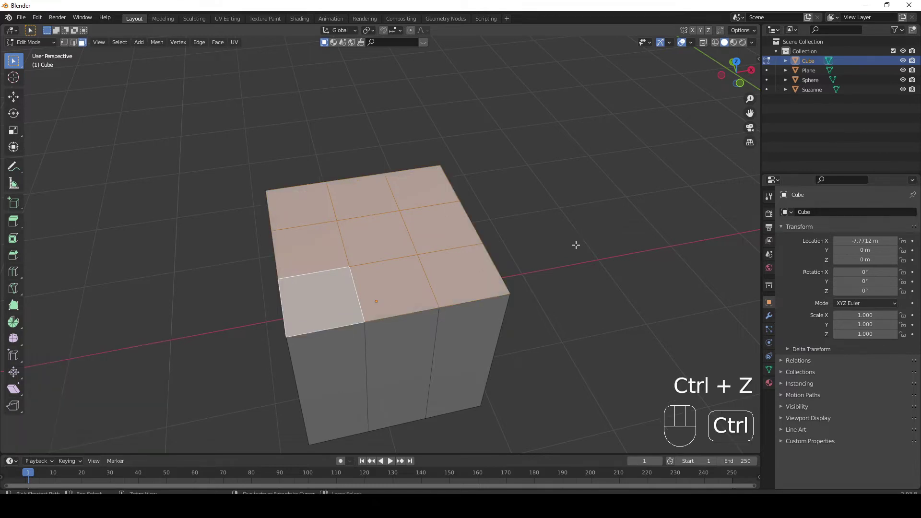
- Add two evenly spaced horizontal loop cuts around the cube's sides, dividing its height into three equal parts
scroll(507, 267, down, 3)
middle_drag(466, 303, 485, 273)
key(ctrl+r)
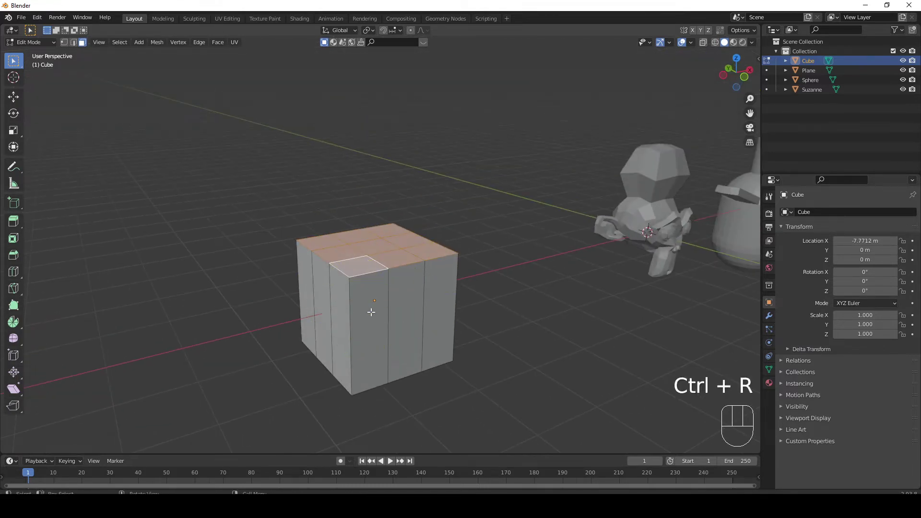
key(ctrl+r)
scroll(371, 312, up, 1)
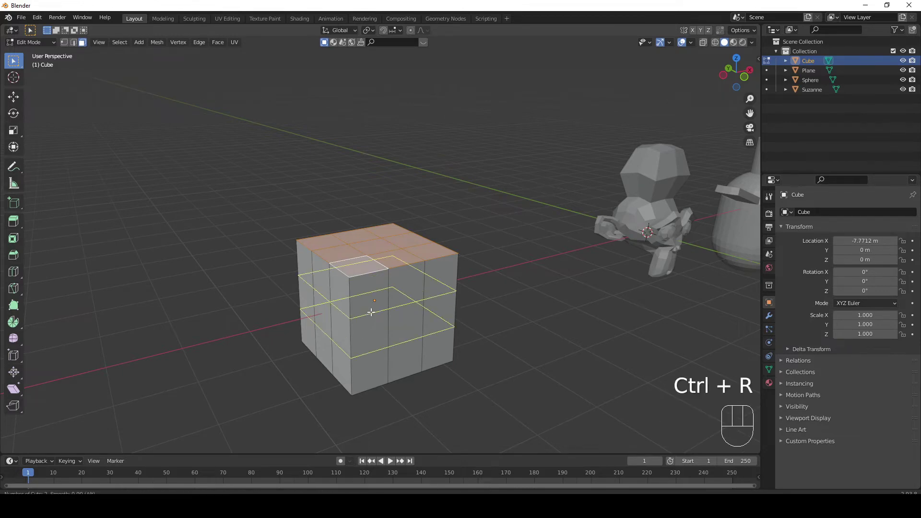
click(370, 312)
right_click(370, 313)
- Practise selecting and deselecting all of the cube's geometry
middle_drag(371, 313, 427, 318)
shift+middle_drag(413, 318, 409, 213)
middle_drag(462, 240, 411, 260)
key(a)
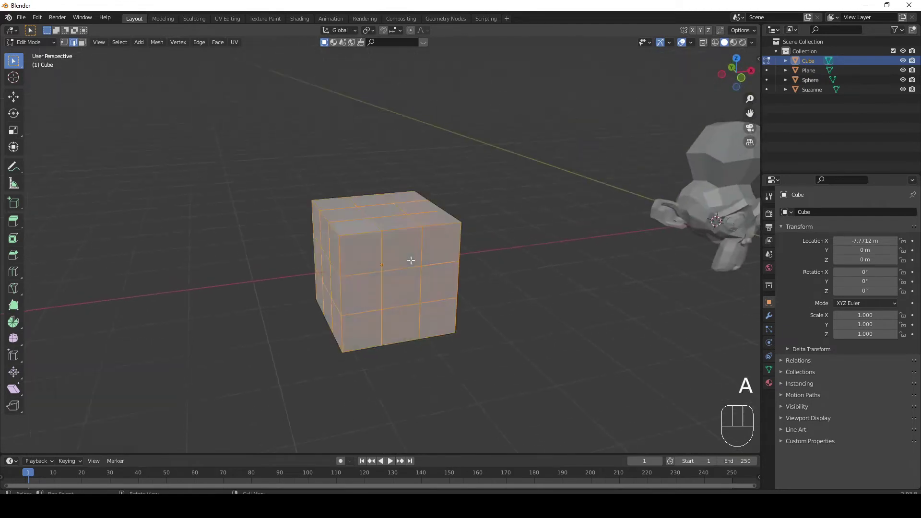
scroll(415, 225, up, 2)
scroll(422, 233, down, 2)
key(a)
key(a)
key(a)
key(a)
key(a)
key(a)
key(a)
key(a)
key(a)
key(a)
key(a)
key(a)
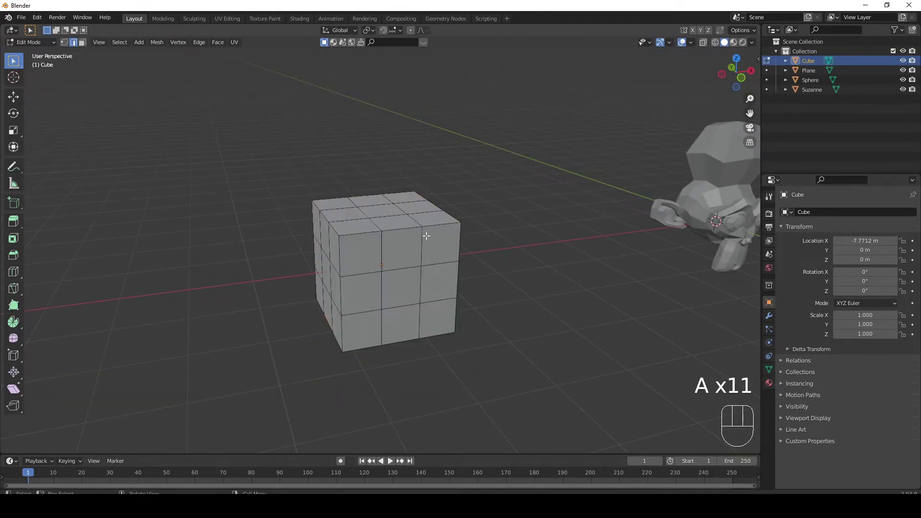
- Select all of the cube's faces and inset each one individually with a thickness of about 0.057 m
scroll(403, 245, down, 1)
middle_drag(402, 246, 399, 261)
key(a)
scroll(398, 192, up, 3)
scroll(397, 189, up, 1)
scroll(394, 201, down, 1)
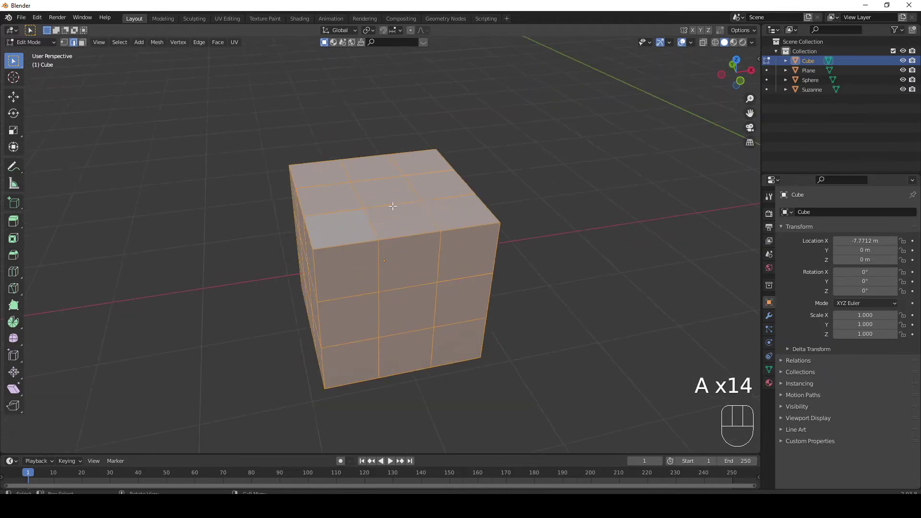
middle_drag(381, 218, 388, 233)
shift+middle_drag(387, 233, 434, 290)
middle_drag(430, 291, 434, 274)
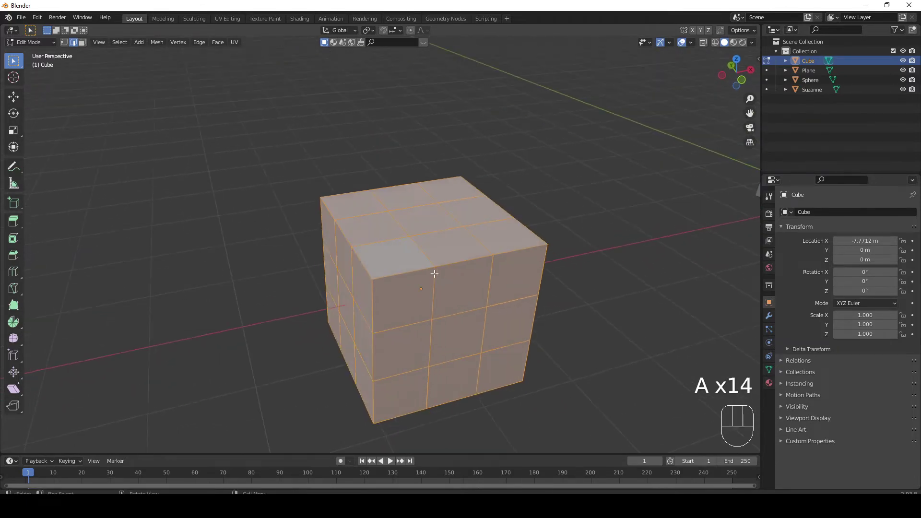
key(i)
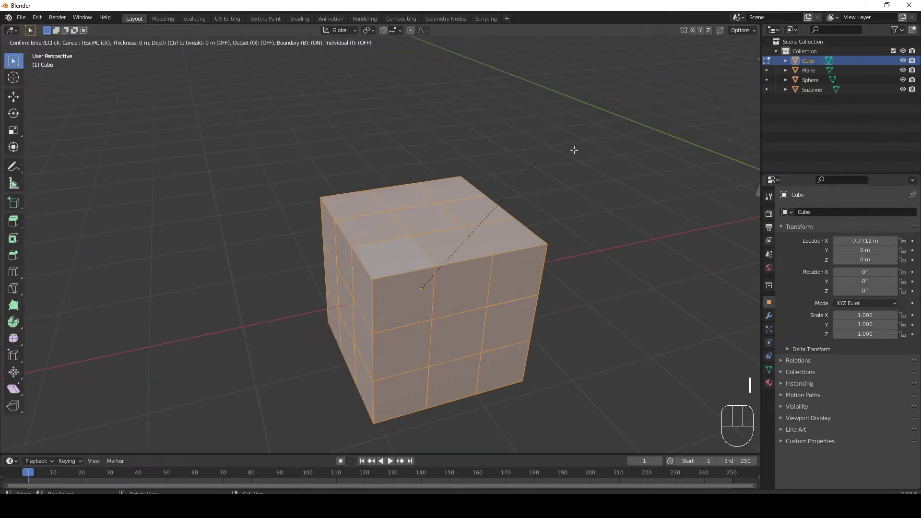
key(i)
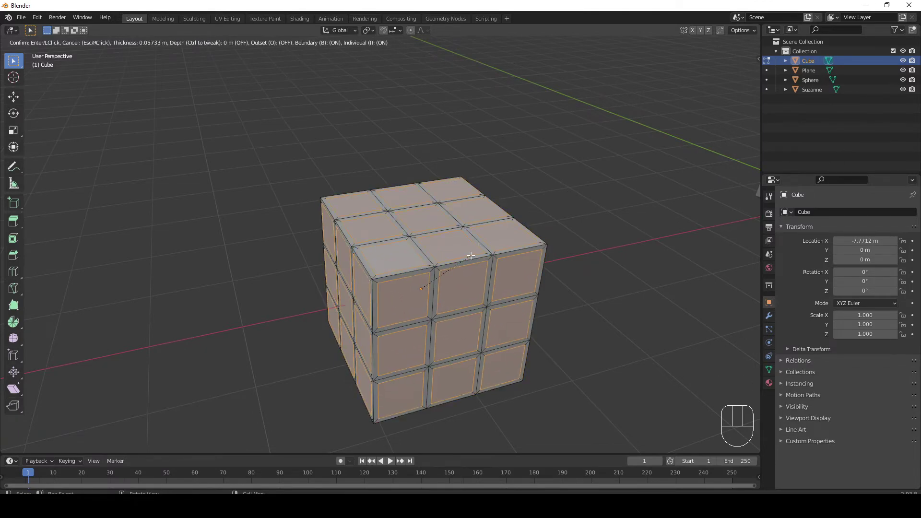
click(471, 256)
- Try extruding all the inset faces outward and inward along their shared normal
middle_drag(539, 195, 484, 225)
key(e)
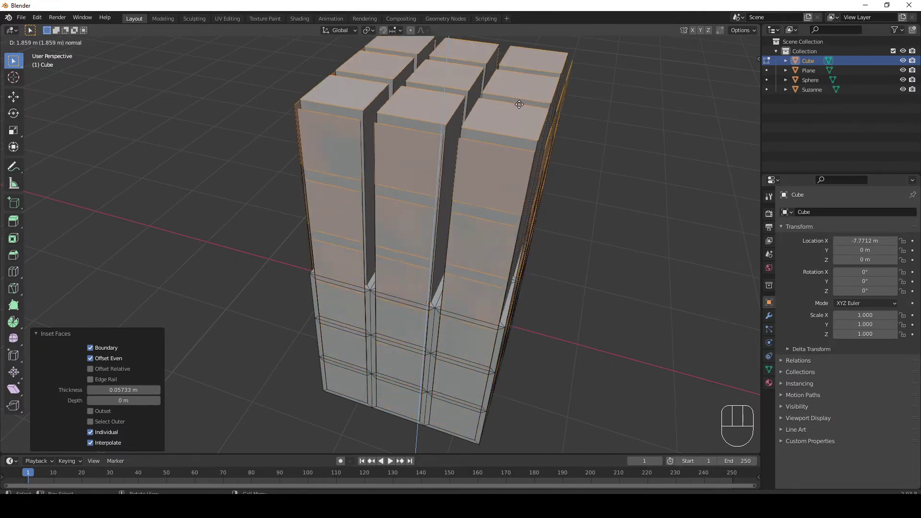
key(e)
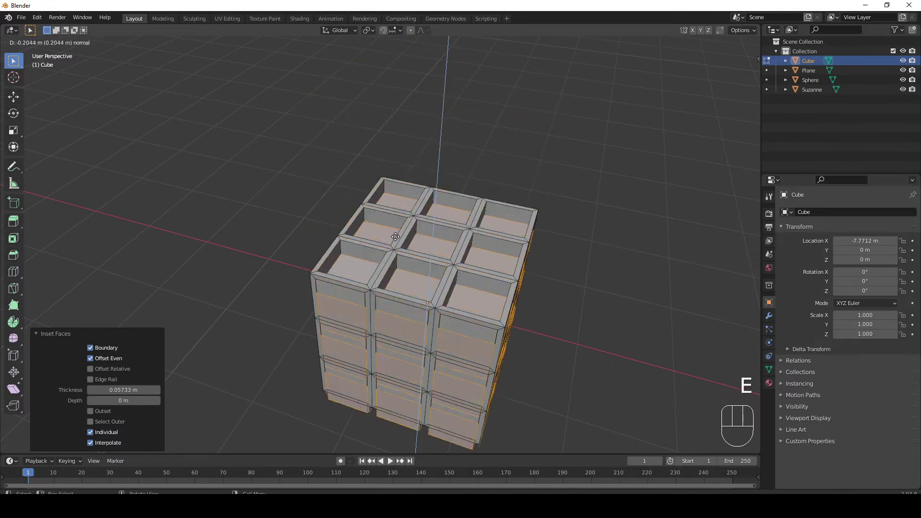
key(e)
key(e)
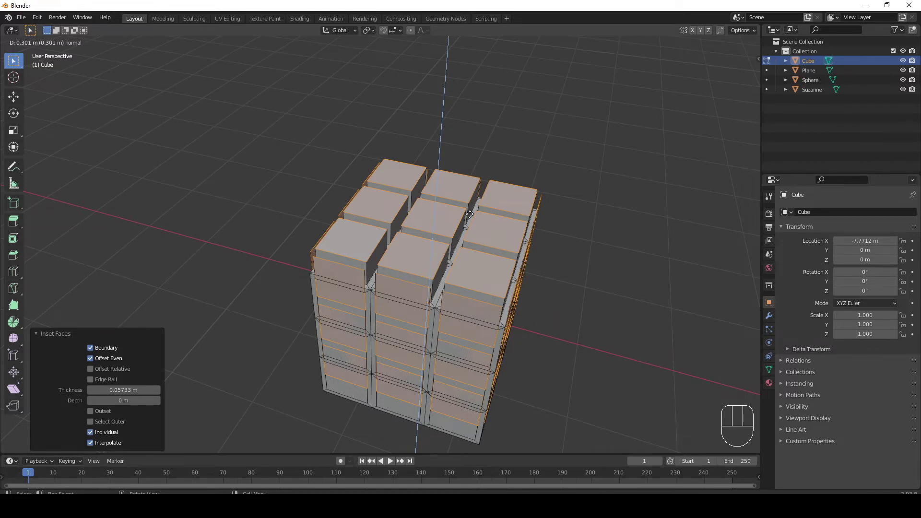
- Try scaling the extruded faces up to about 1.03, cancel the scaling, and undo the last operation
key(s)
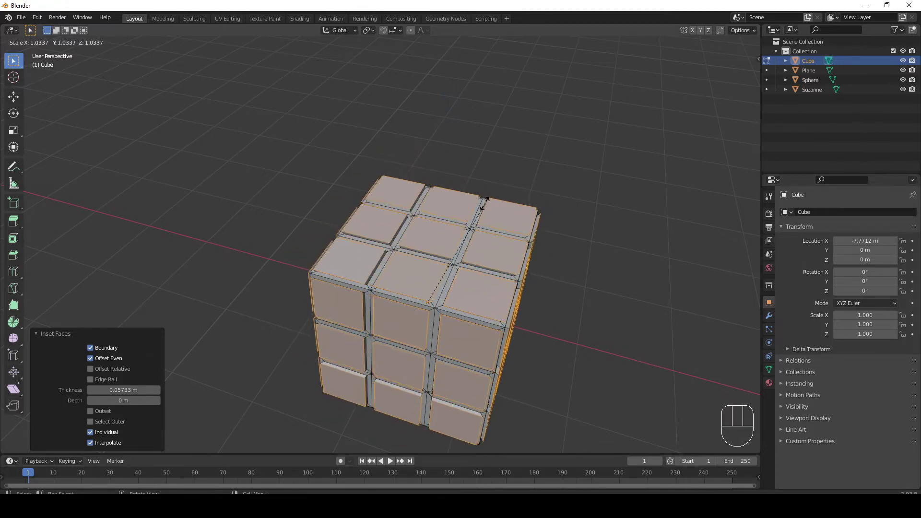
right_click(485, 204)
middle_drag(422, 265, 445, 253)
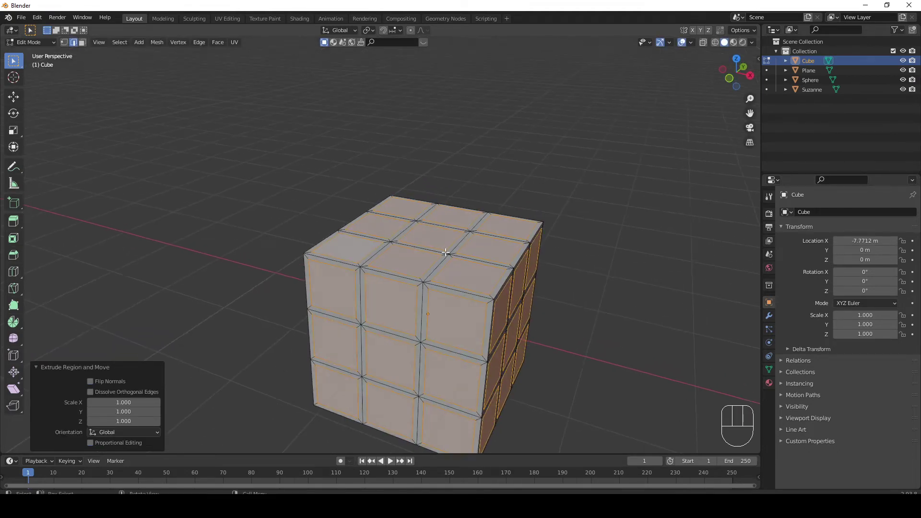
key(ctrl+z)
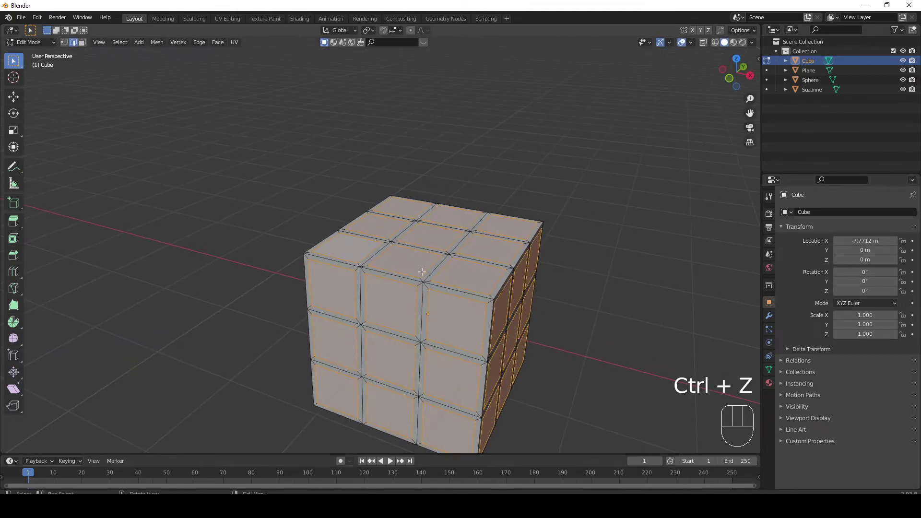
- Try extruding the inset faces again with the Flip Normals option turned on
key(e)
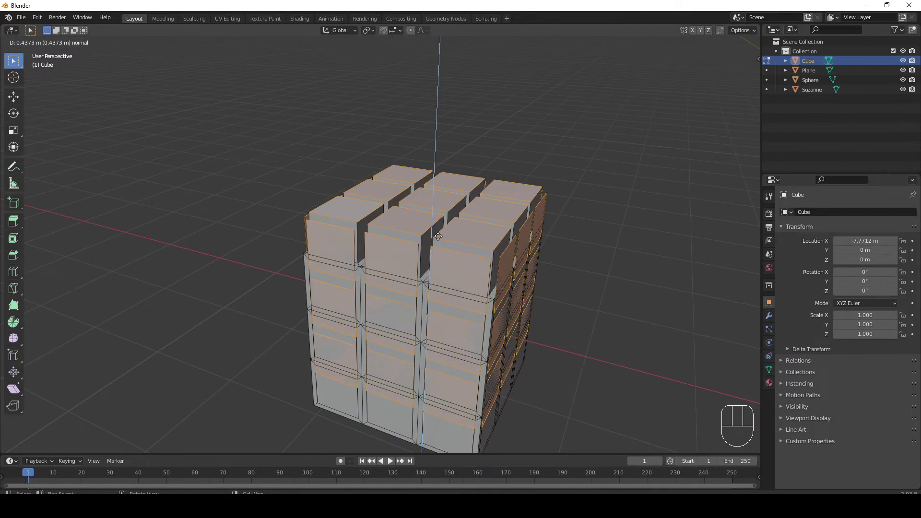
right_click(438, 236)
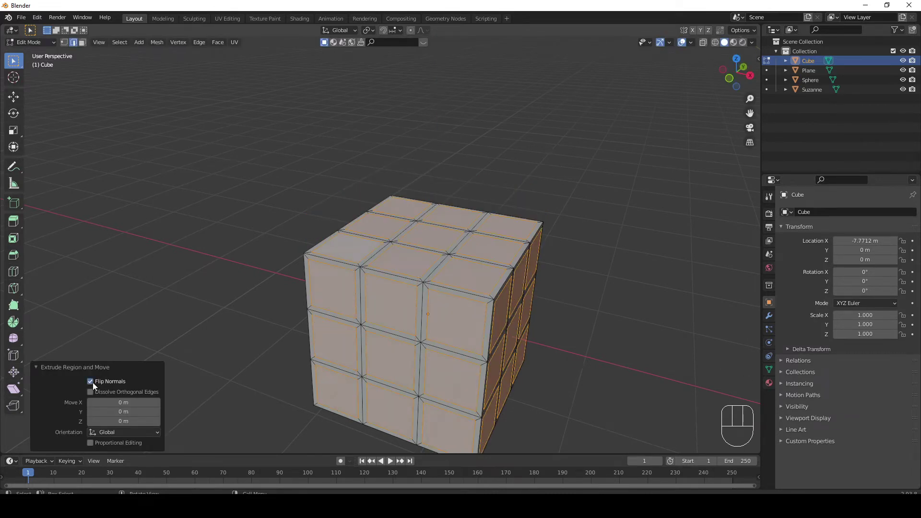
key(e)
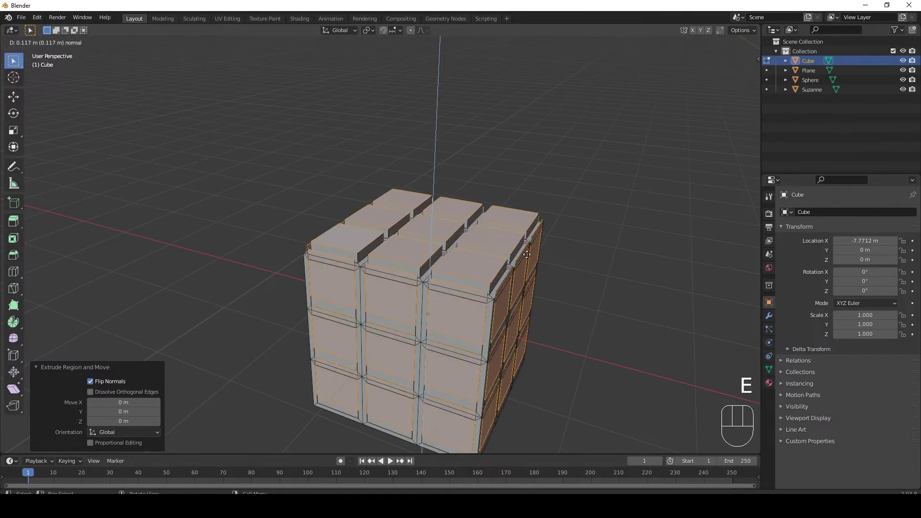
right_click(539, 249)
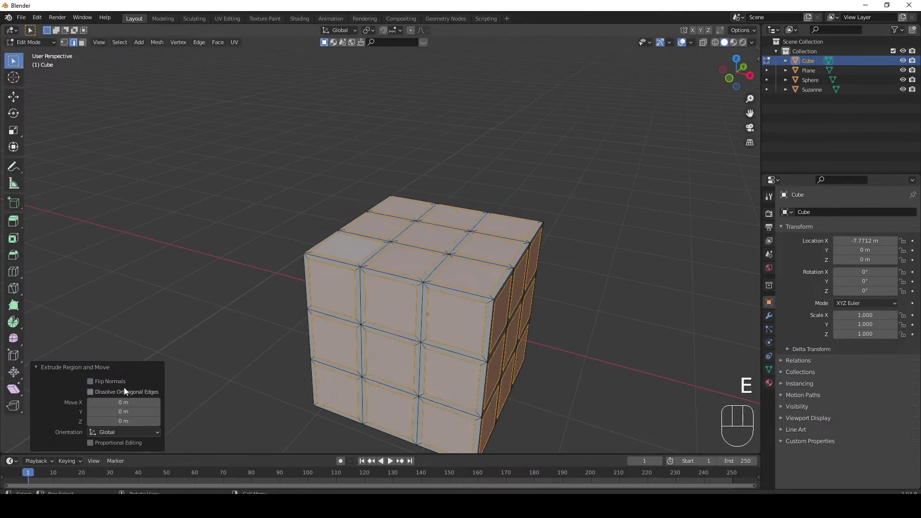
- Set the extrusion's orientation to Local, try another extrusion of the inset faces, and undo it
click(114, 432)
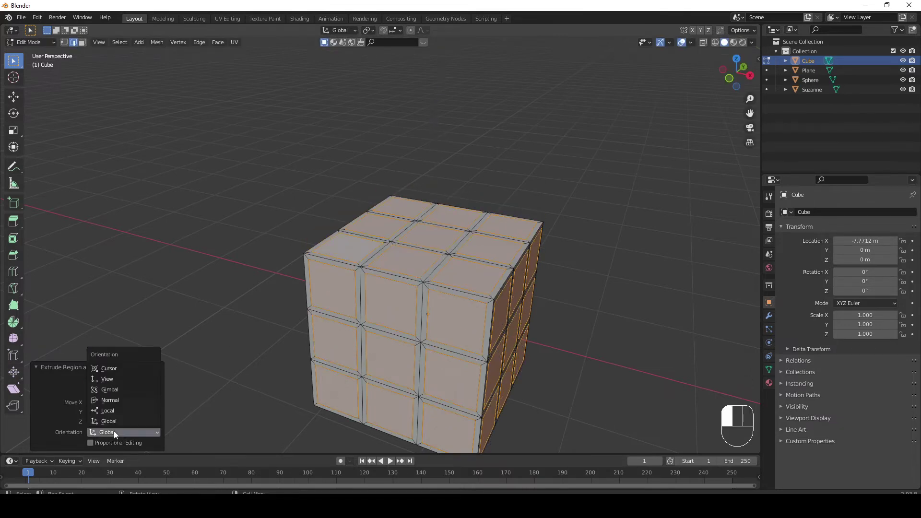
click(115, 411)
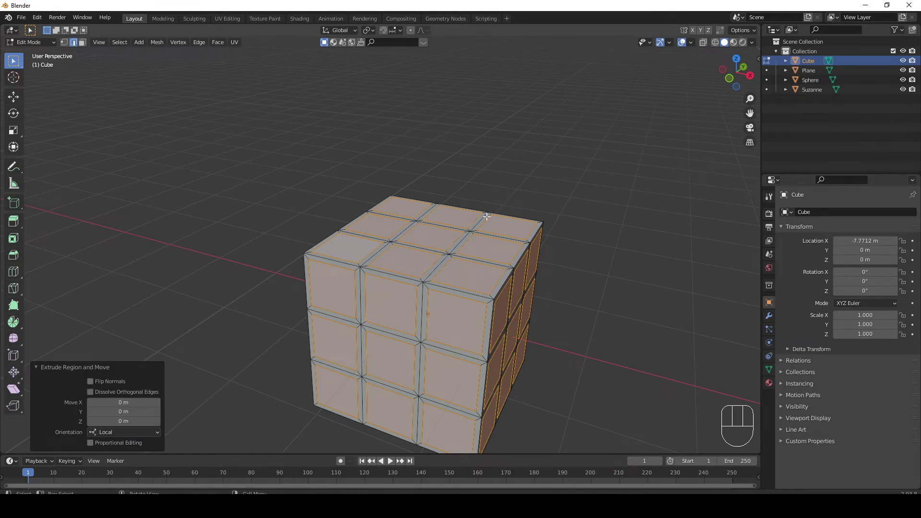
key(e)
right_click(515, 205)
key(ctrl+z)
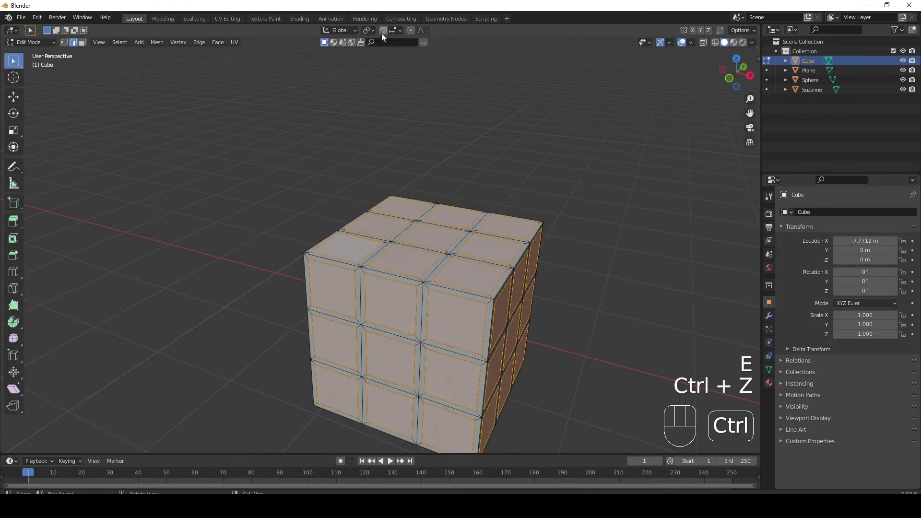
- Switch the scene's transform orientation to Local and extrude the inset faces, leaving the new geometry in place
click(354, 31)
click(318, 69)
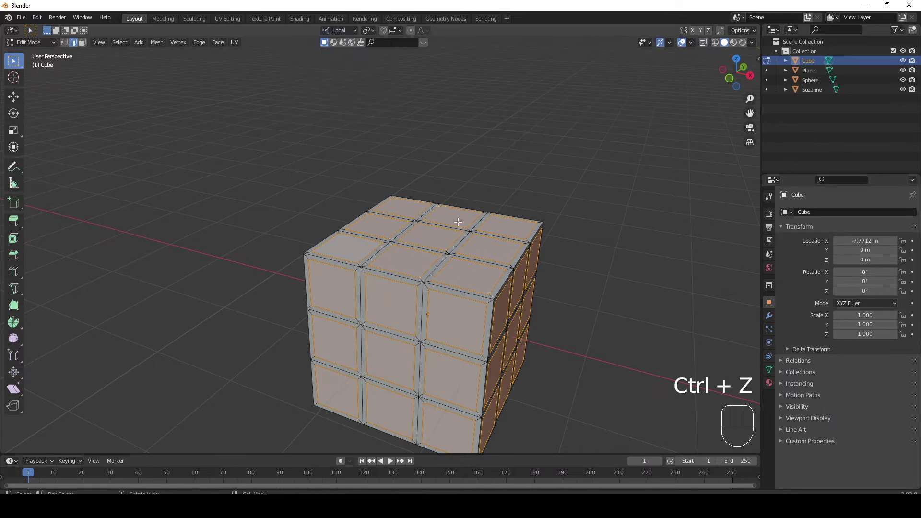
key(e)
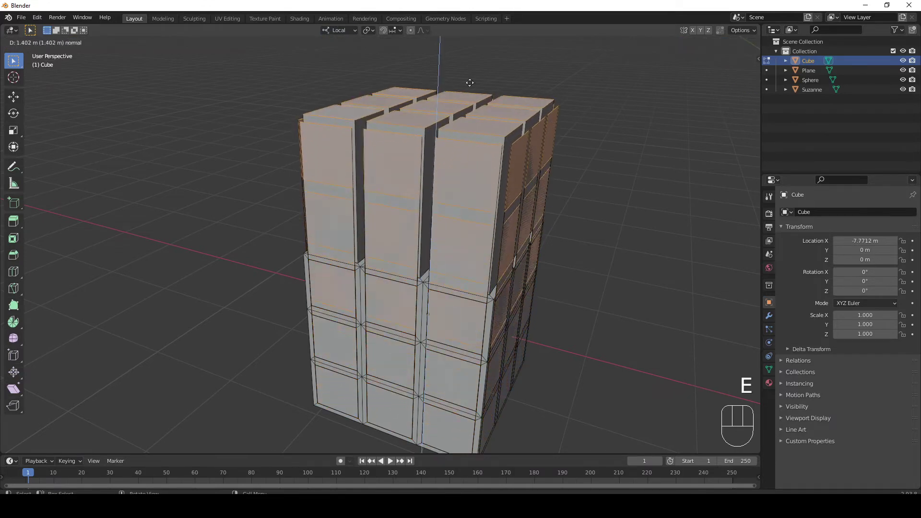
right_click(427, 206)
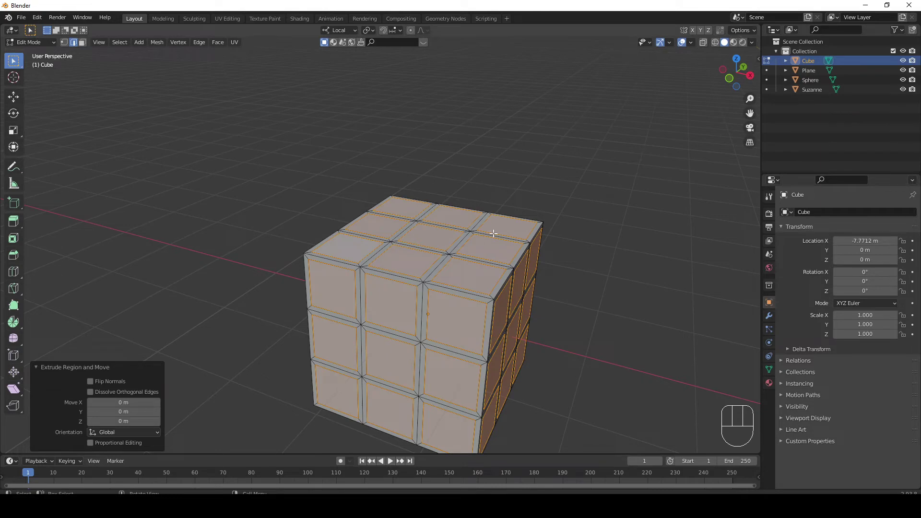
- Scale the extruded faces up by about 1.03 and inspect the cube from several sides in Object Mode
key(s)
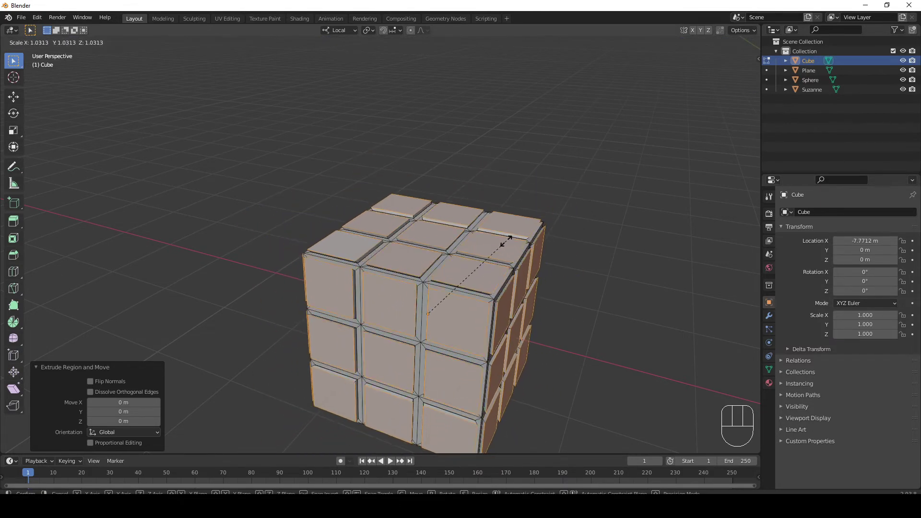
click(512, 238)
key(Tab)
middle_drag(513, 239, 428, 263)
middle_drag(324, 262, 456, 207)
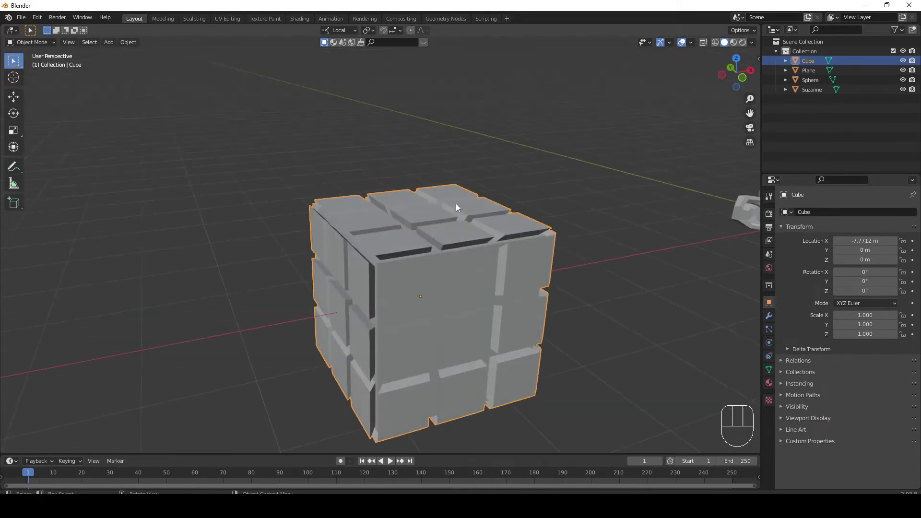
- Extrude the raised faces about 0.38 m in Edit Mode and try the Flip Normals and Dissolve Orthogonal Edges options
key(Tab)
key(e)
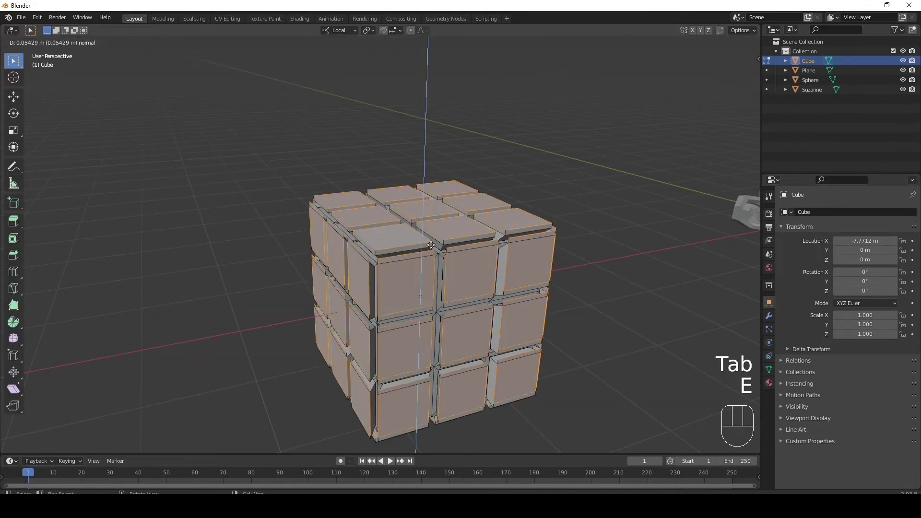
click(428, 213)
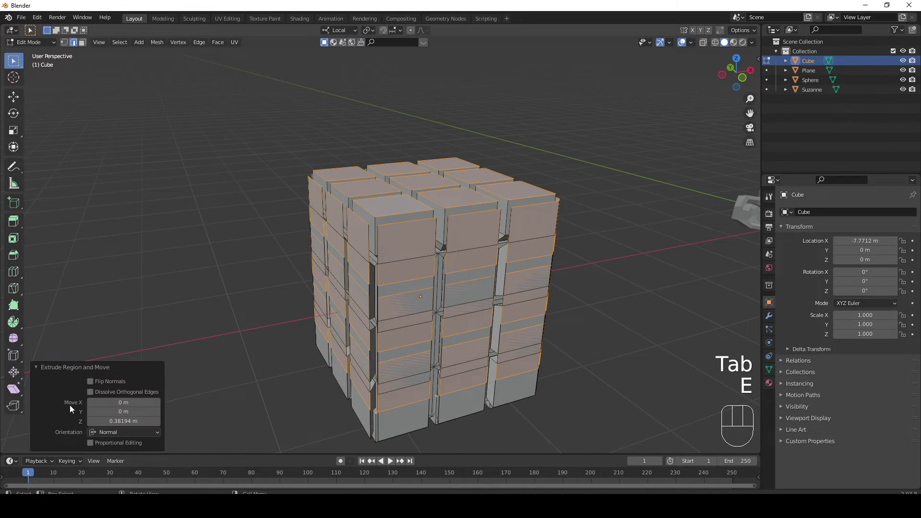
click(90, 381)
click(96, 392)
click(96, 382)
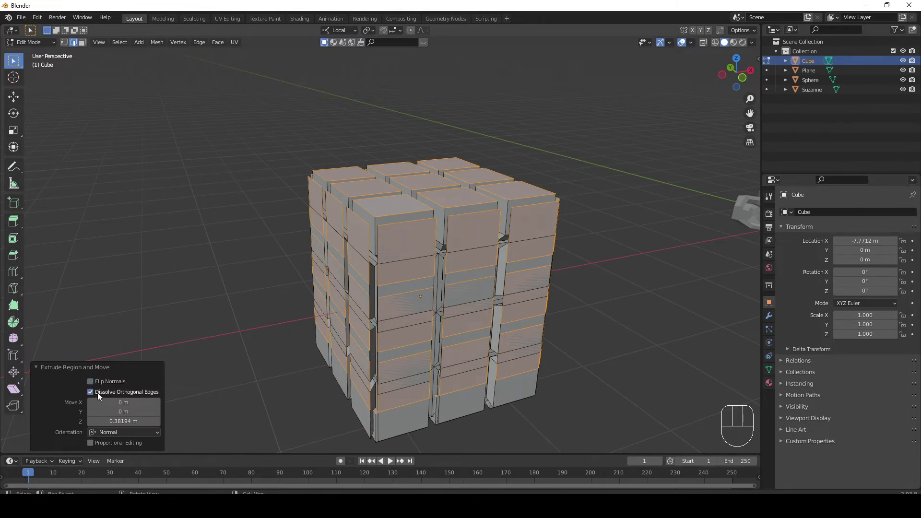
- Try the View orientation and a Z move adjustment for the extrusion, and undo the extrusion
click(103, 431)
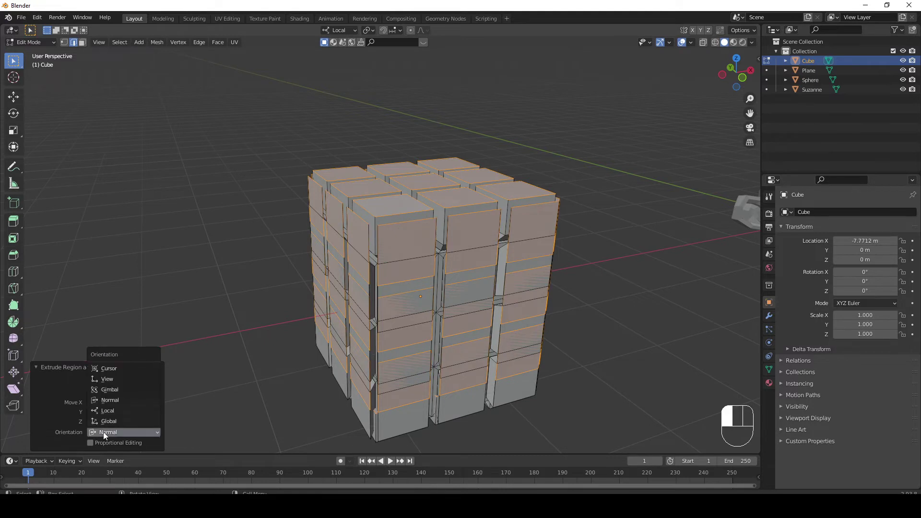
click(119, 379)
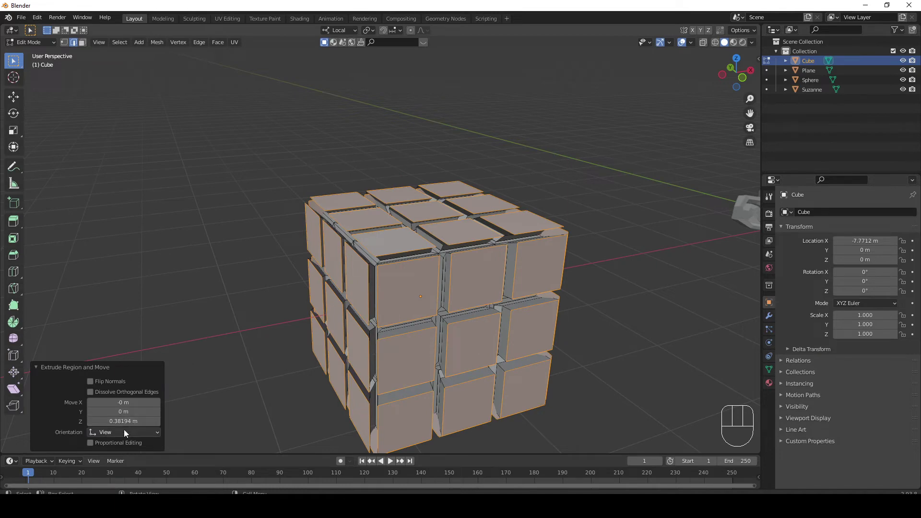
mouse_move(124, 421)
mouse_down()
mouse_move(163, 421)
mouse_move(126, 421)
mouse_up()
key(ctrl+z)
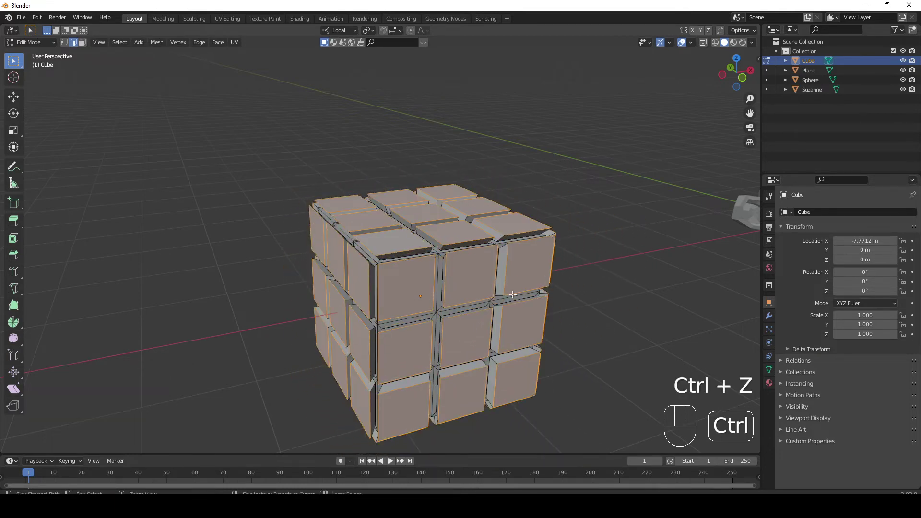
- Undo the scaling, extrusions and inset, back to the plain 3×3 subdivided cube with all faces selected
key(ctrl+z)
key(ctrl+z)
key(ctrl+z)
key(ctrl+z)
key(ctrl+z)
key(ctrl+z)
key(ctrl+z)
key(ctrl+z)
key(ctrl+z)
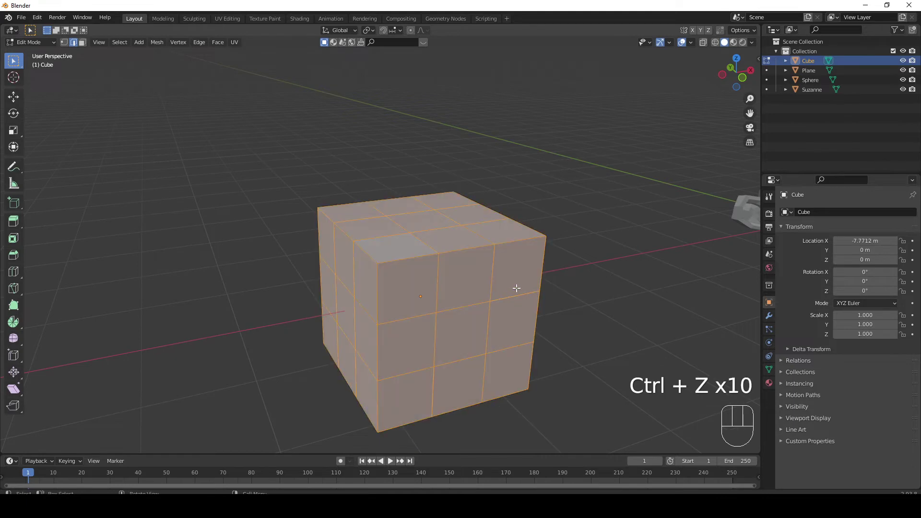
- Inset all of the cube's faces individually with a thickness of about 0.077 m
key(i)
key(i)
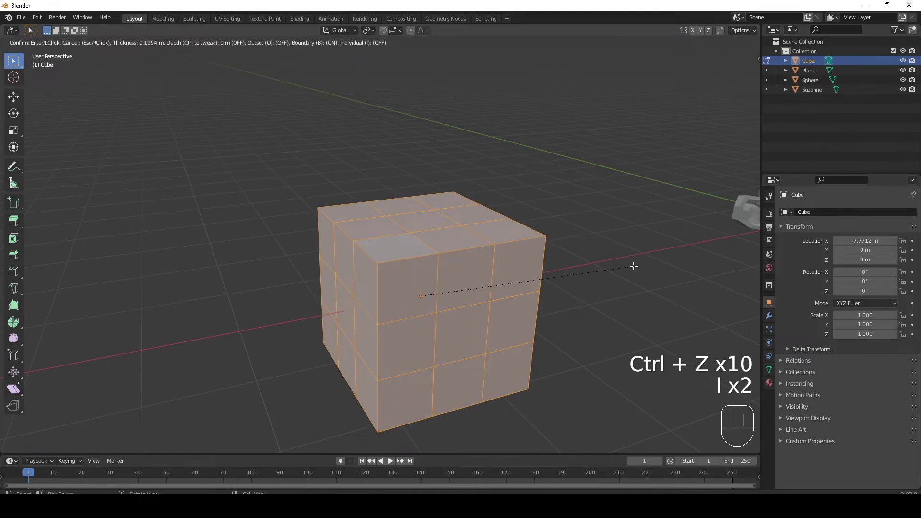
key(i)
click(642, 269)
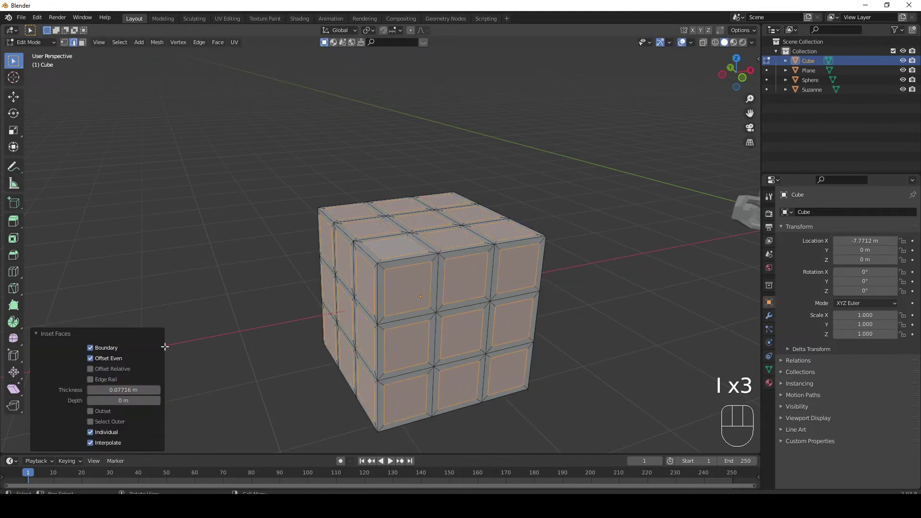
- Extrude the inset faces and set the extrusion's Z move to 0.4 m
key(e)
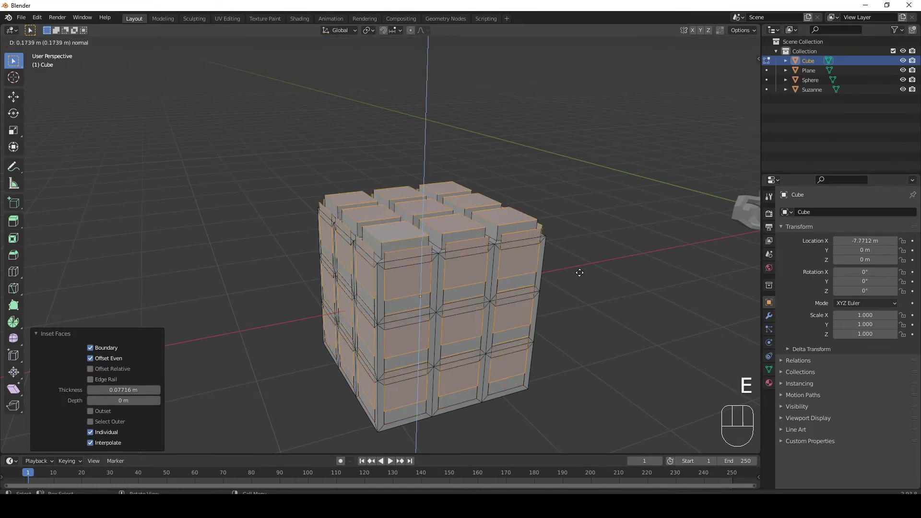
right_click(579, 273)
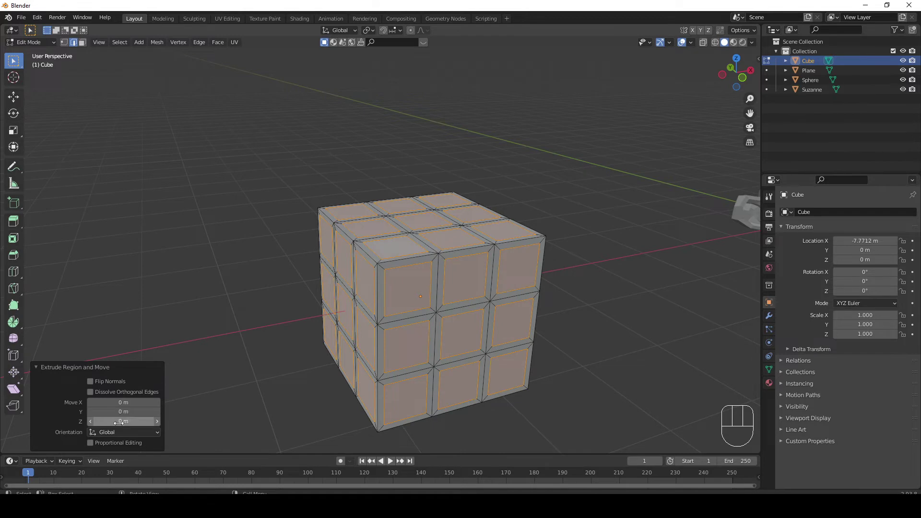
mouse_move(118, 421)
mouse_down()
mouse_move(134, 421)
mouse_move(106, 415)
mouse_up()
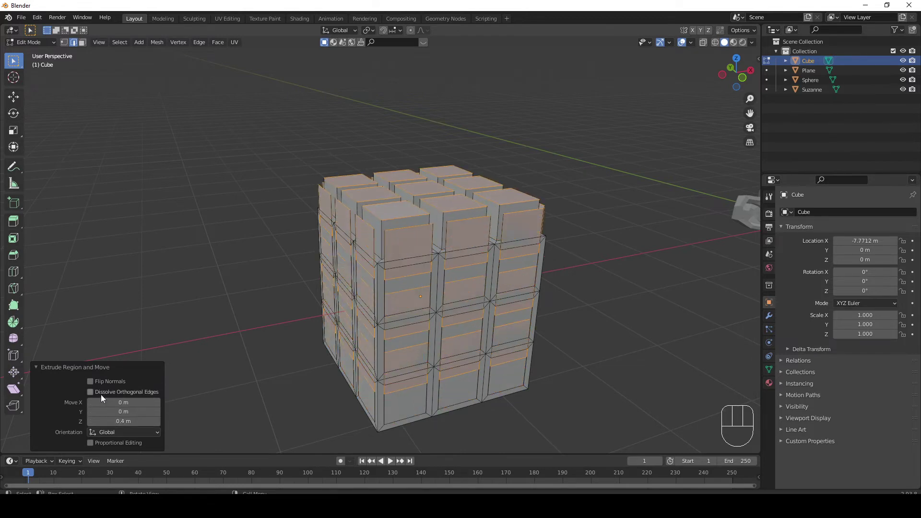
- Try the Normal, Local and Global orientations for the 0.4 m extrusion and clear the face selection
click(106, 432)
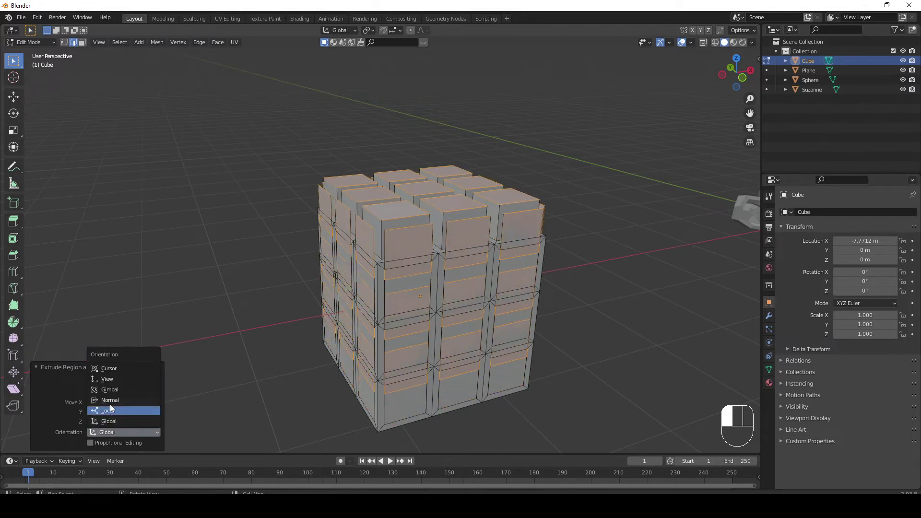
click(110, 399)
click(111, 431)
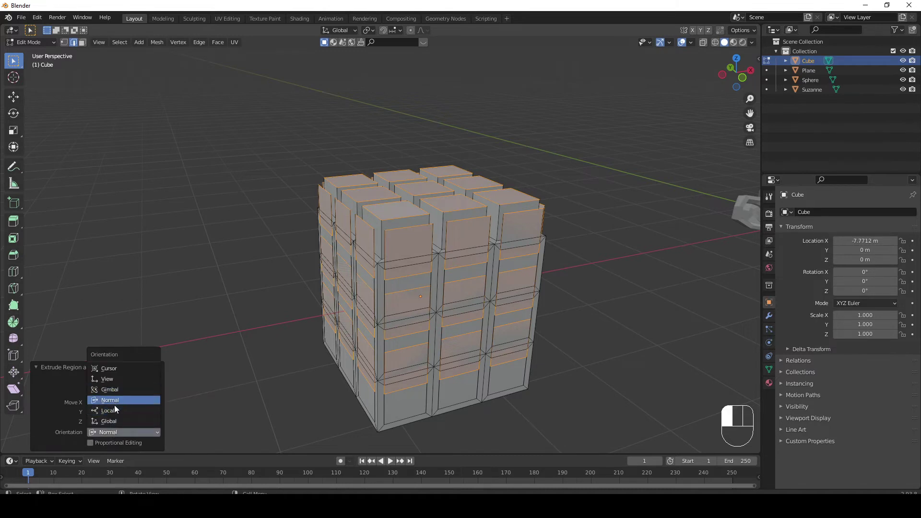
click(114, 409)
click(115, 432)
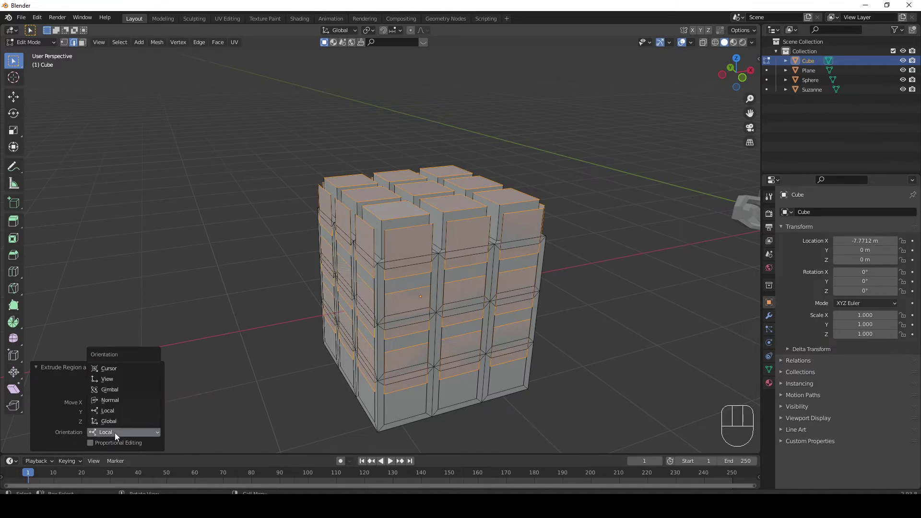
click(113, 421)
click(102, 446)
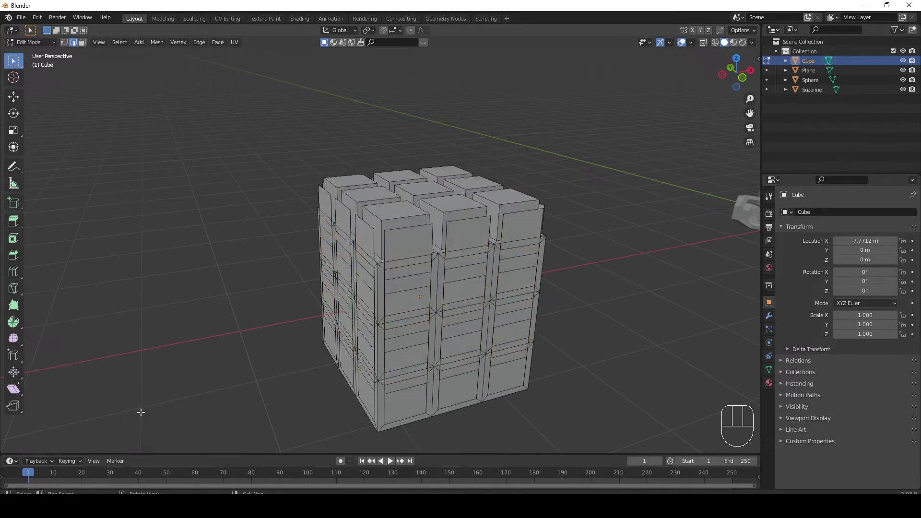
- Undo the deselection, the 0.4 m extrusion and the individual face inset
key(ctrl+z)
key(ctrl+z)
key(ctrl+z)
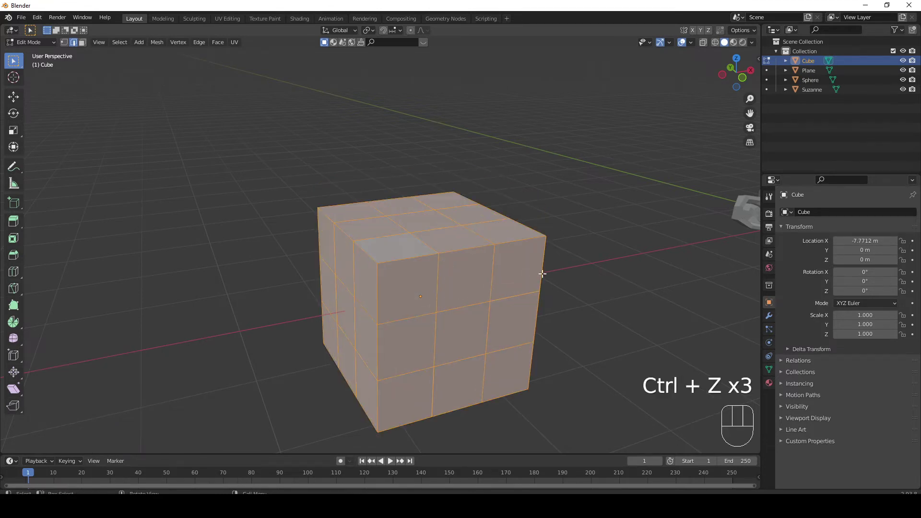
- Inset all of the cube's faces individually by about 0.044 m and extrude them by about 0.58 m
key(i)
key(i)
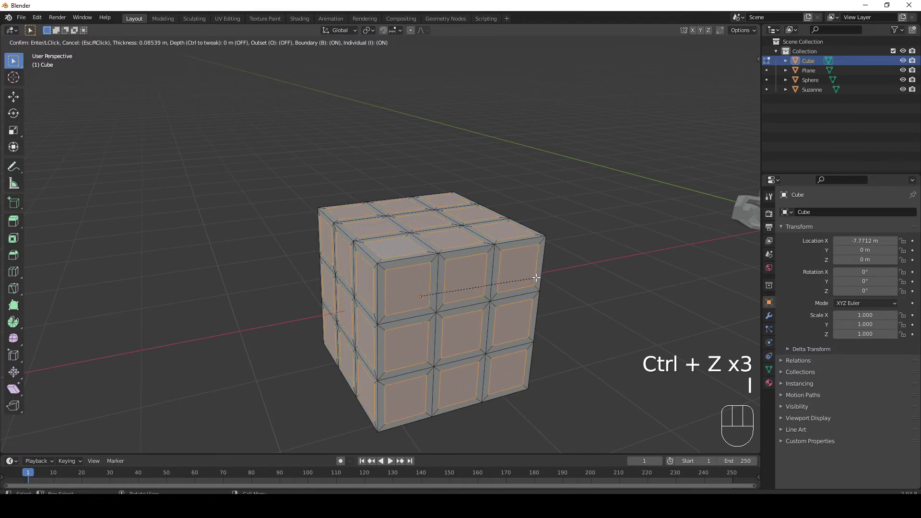
click(539, 278)
key(e)
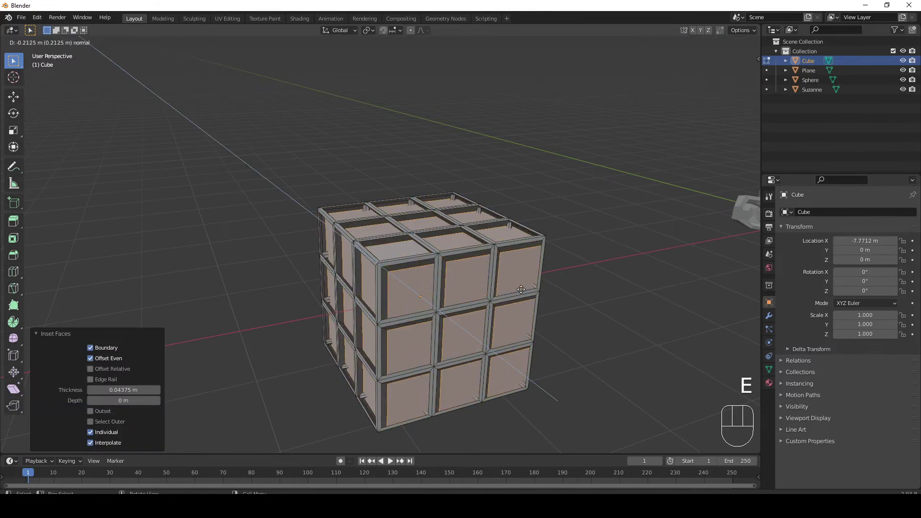
click(493, 292)
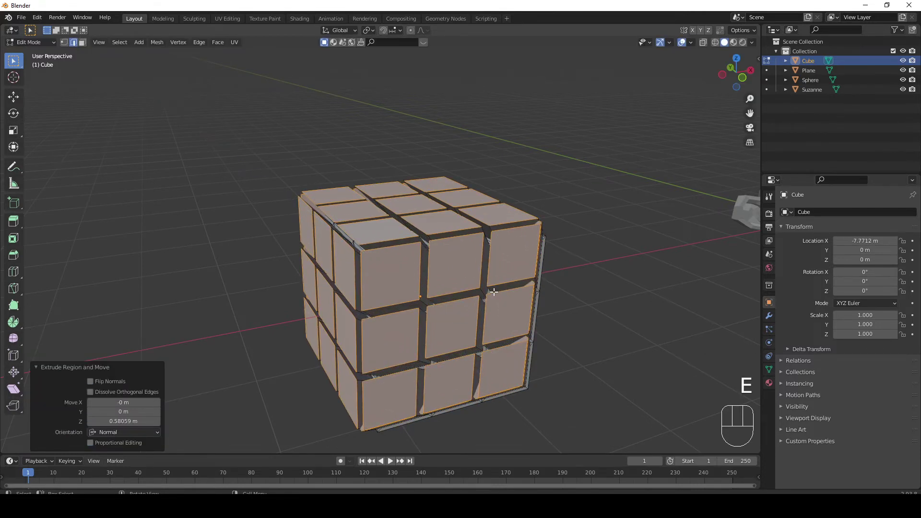
- Try the View, Local and Global orientations for the extrusion, checking the cube from several sides
click(118, 431)
click(118, 380)
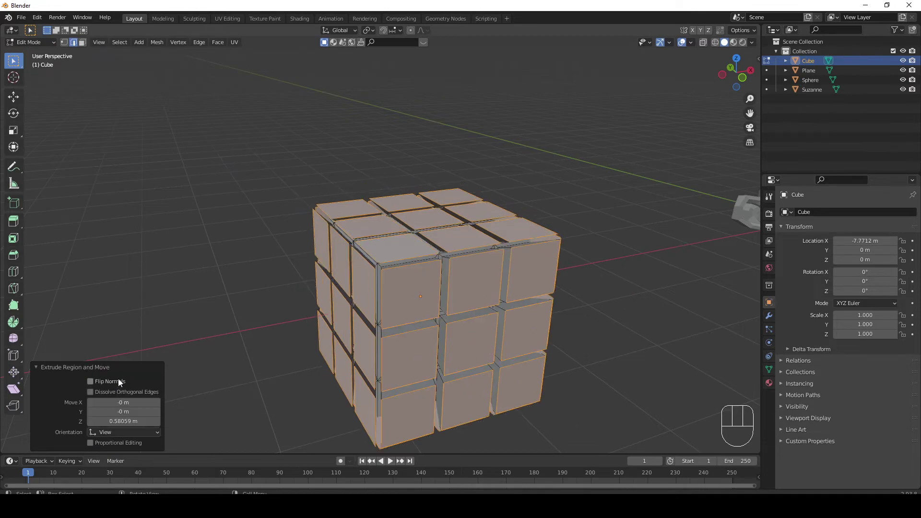
middle_drag(404, 276, 497, 323)
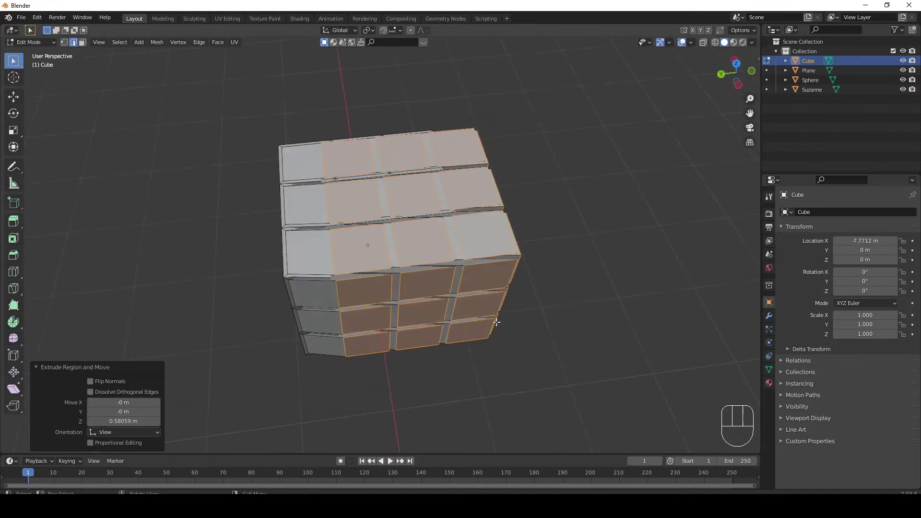
middle_drag(287, 338, 360, 331)
click(121, 430)
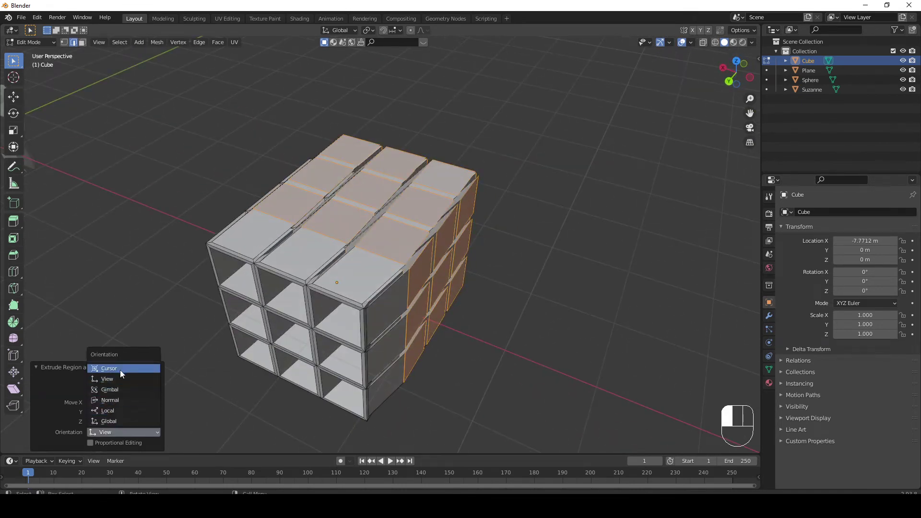
click(117, 410)
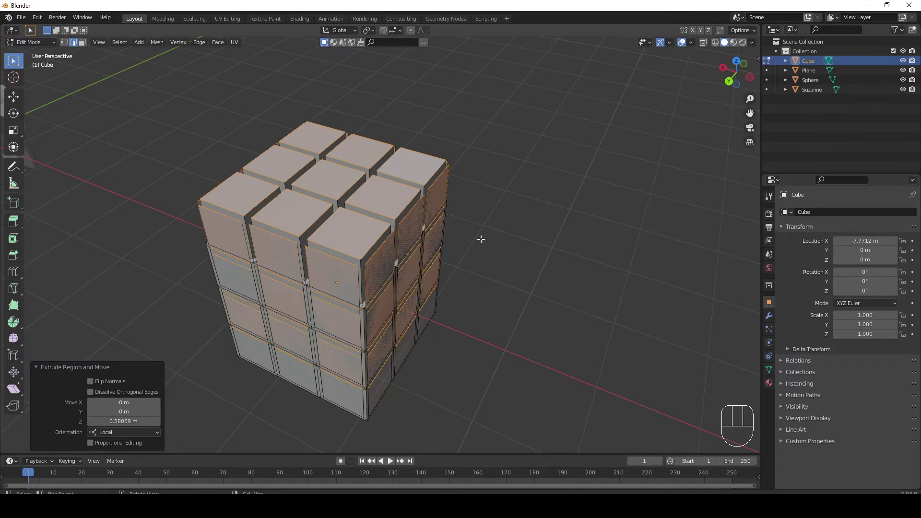
middle_drag(481, 238, 383, 213)
click(136, 430)
click(133, 422)
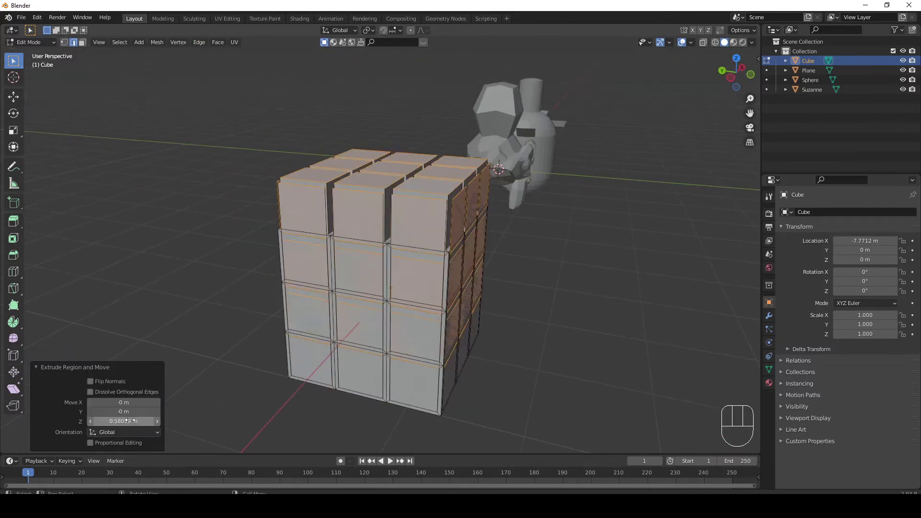
click(120, 433)
click(113, 421)
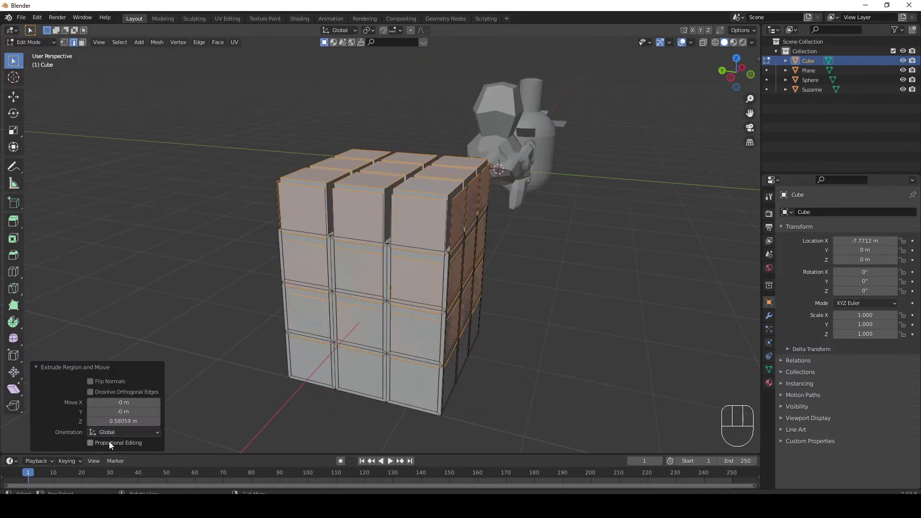
- Turn on proportional editing for the extrusion and raise its Z move to about 0.69 m
click(109, 442)
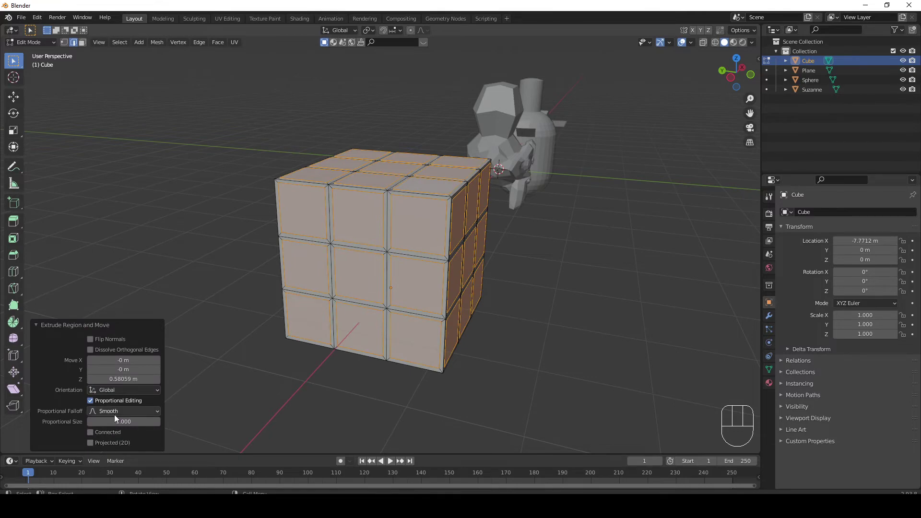
middle_drag(542, 173, 478, 194)
scroll(478, 194, up, 3)
middle_drag(333, 249, 361, 277)
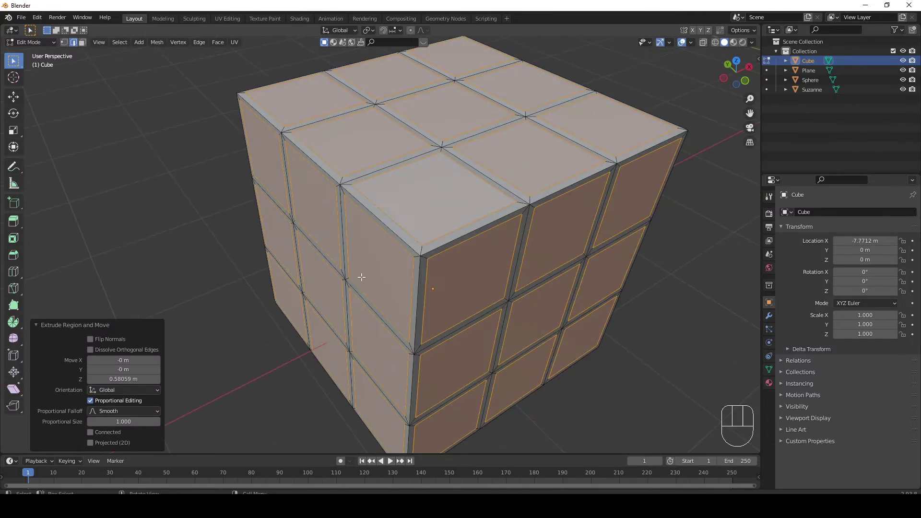
click(106, 390)
click(99, 327)
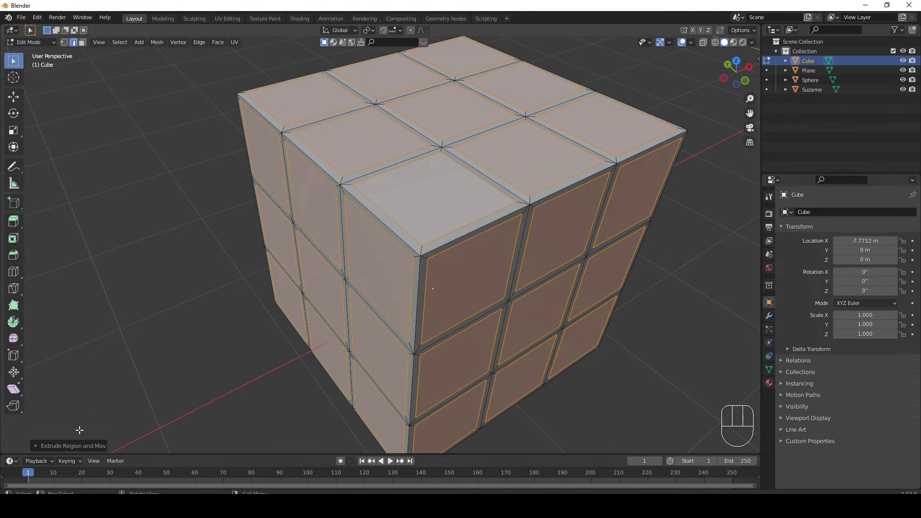
click(73, 446)
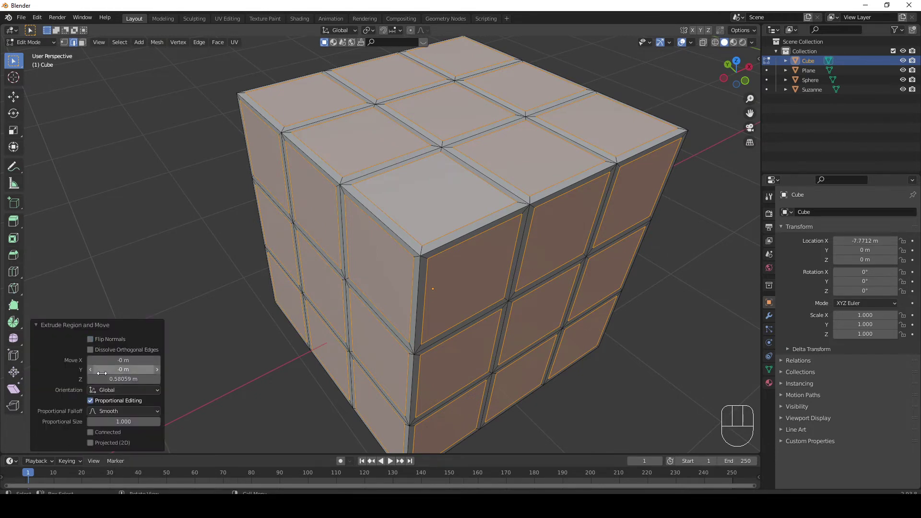
mouse_move(124, 379)
mouse_down()
mouse_move(131, 380)
mouse_move(112, 380)
mouse_move(129, 380)
mouse_up()
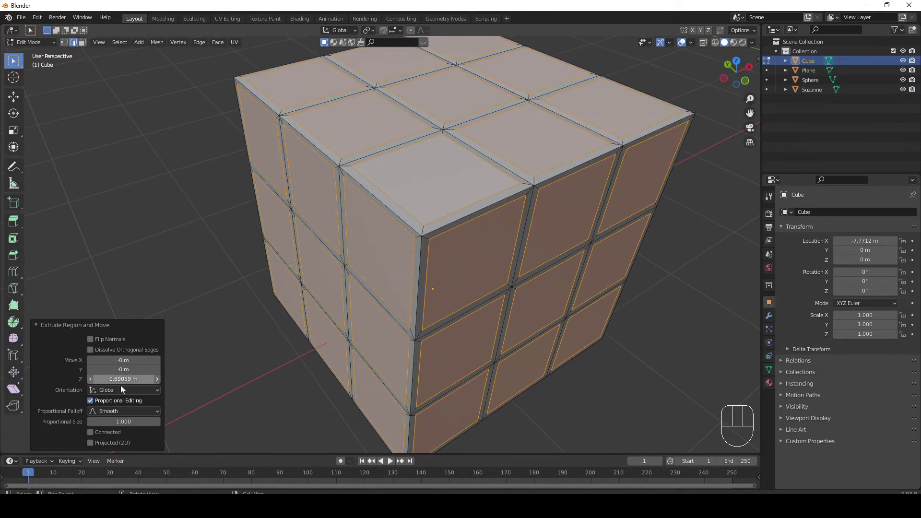
- Turn off the extrusion's proportional editing and compare the View orientation from different viewing angles
click(102, 402)
click(105, 433)
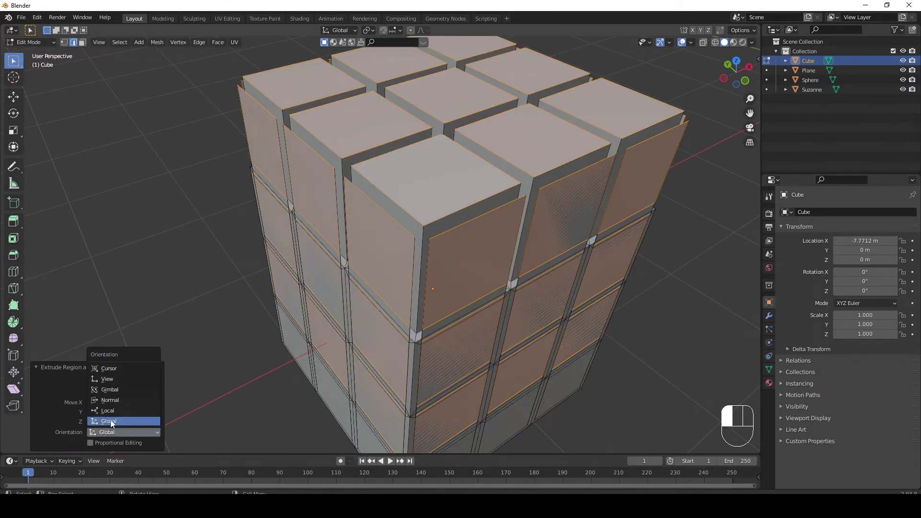
click(111, 421)
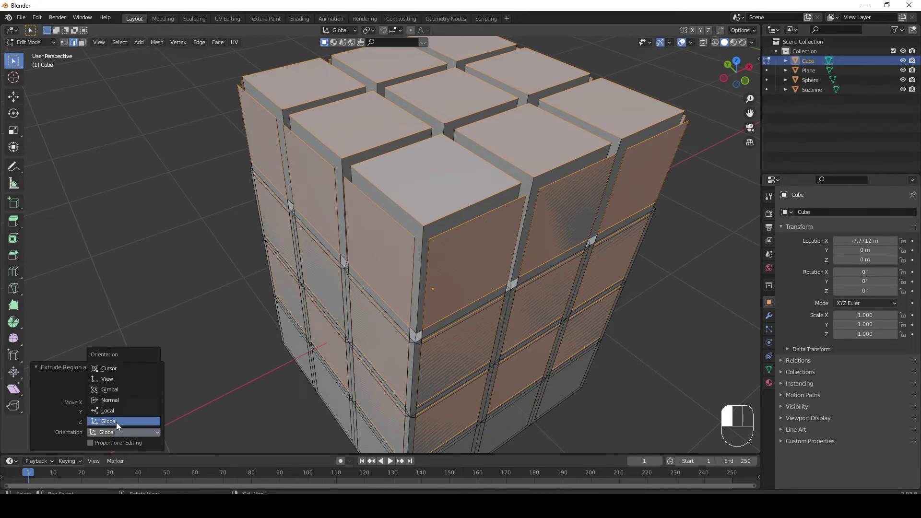
click(117, 379)
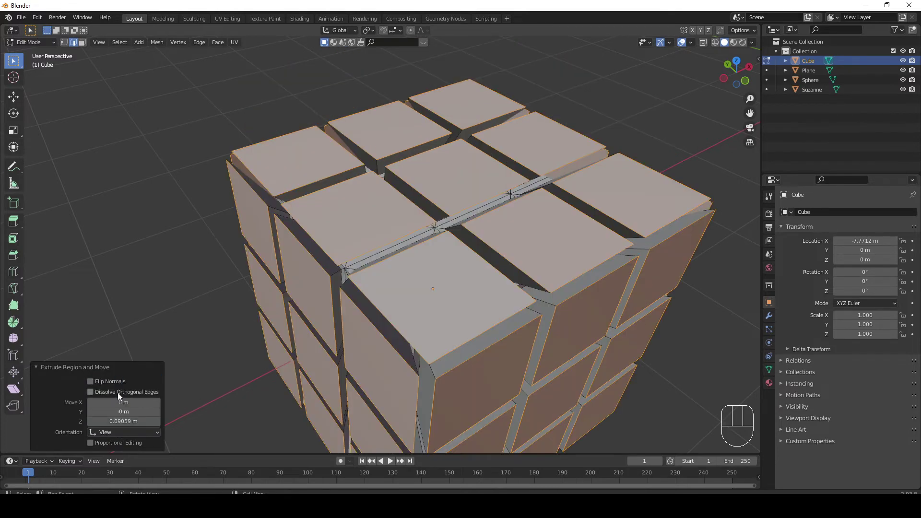
scroll(516, 291, down, 2)
middle_drag(516, 291, 332, 355)
click(131, 430)
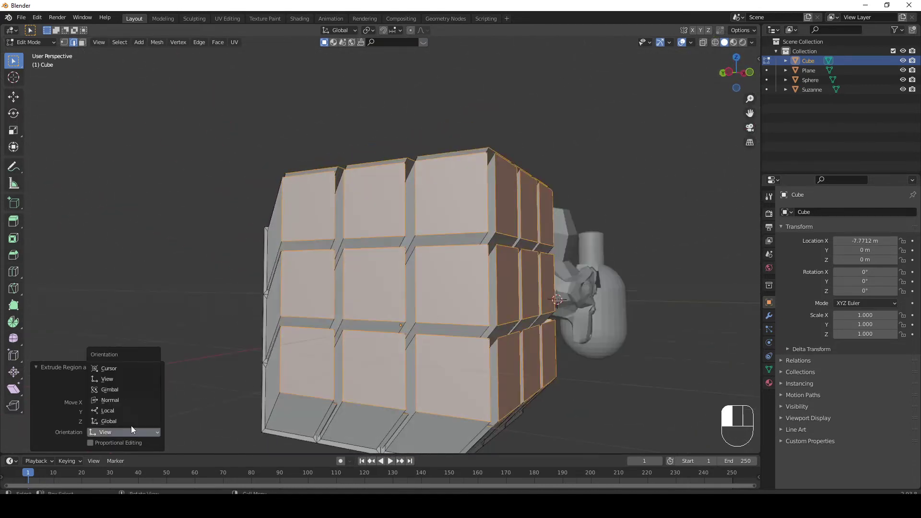
click(126, 379)
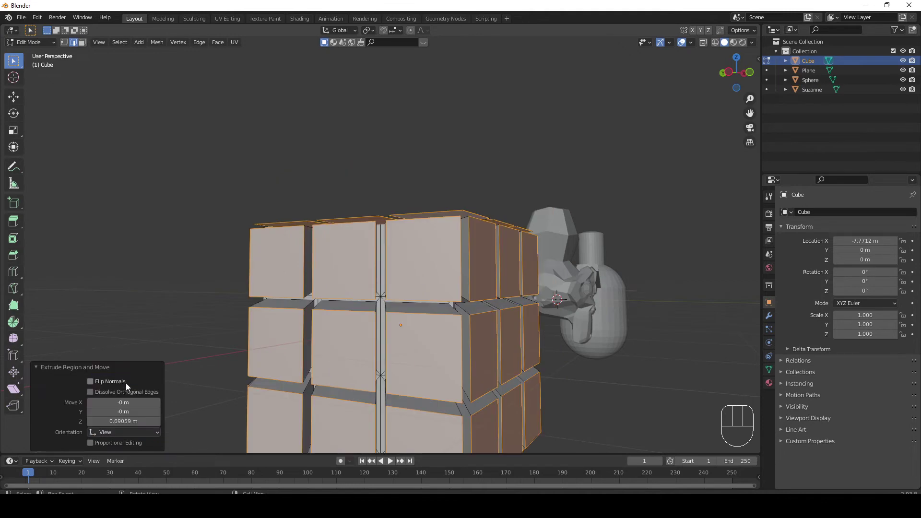
middle_drag(590, 250, 385, 319)
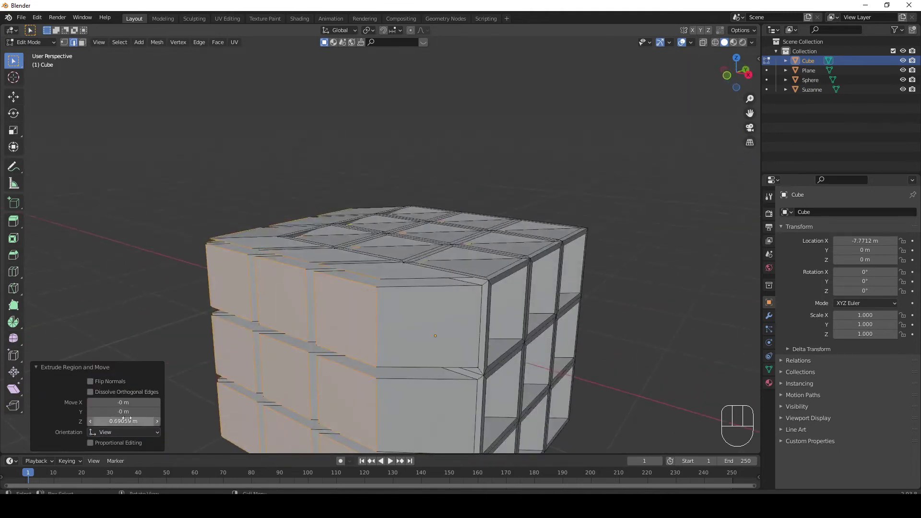
- Try the Gimbal orientation with the extrusion's move set to 0.14 m in X and -0.12 m in Y
click(109, 433)
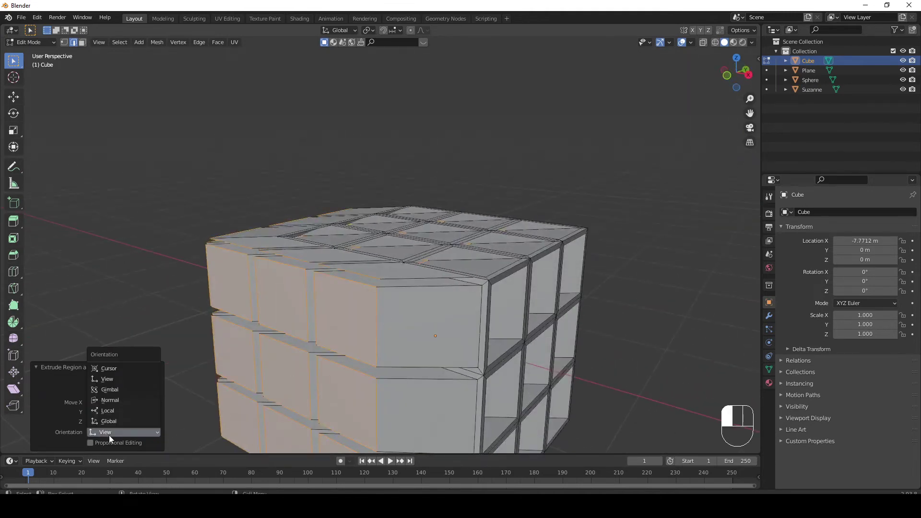
click(128, 390)
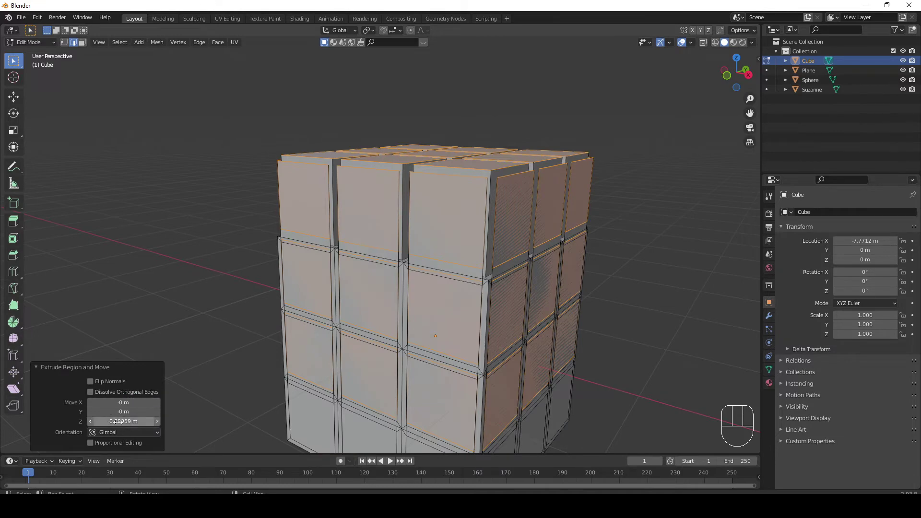
mouse_move(121, 412)
mouse_down()
mouse_move(144, 411)
mouse_move(116, 411)
mouse_move(129, 403)
mouse_up()
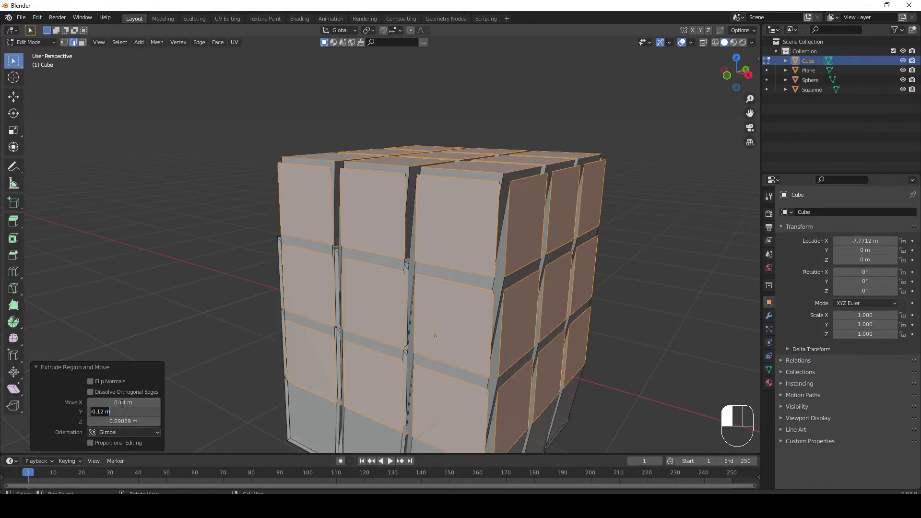
- Reset the extrusion's X and Y move values to 0
click(121, 402)
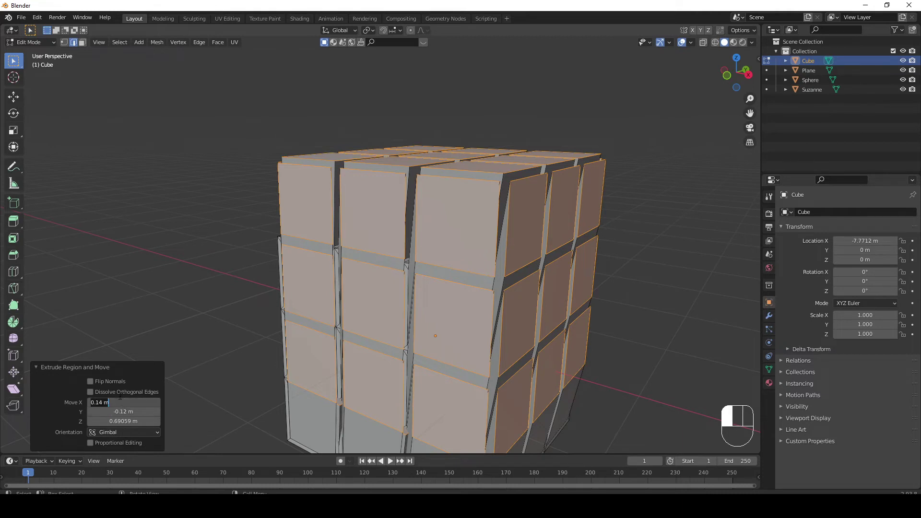
text(0)
key(Return)
click(127, 412)
text(0)
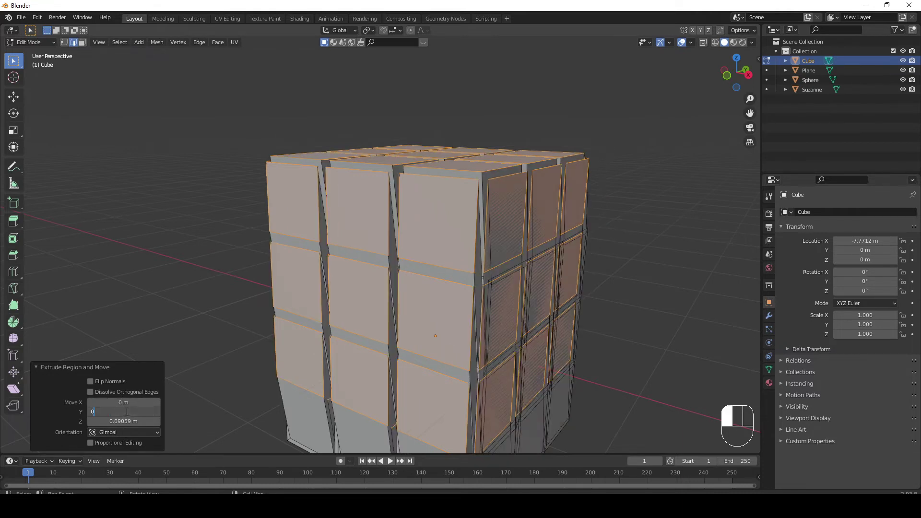
key(Return)
- Set the extrusion's orientation to Local and raise its Z move to about 0.88 m
click(106, 432)
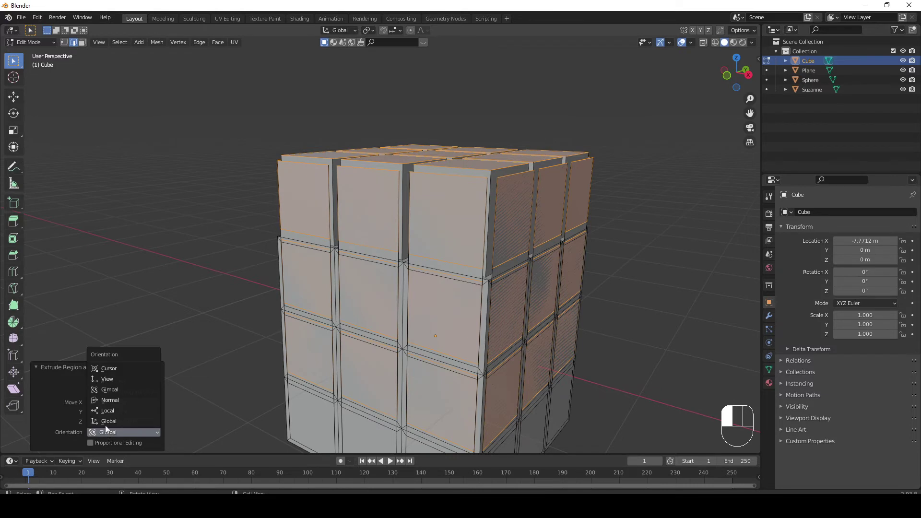
click(106, 413)
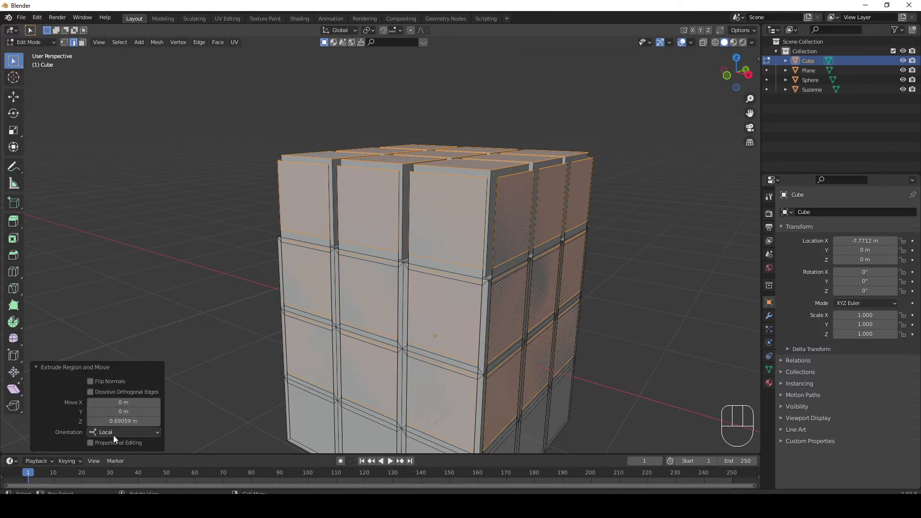
drag(113, 422, 123, 421)
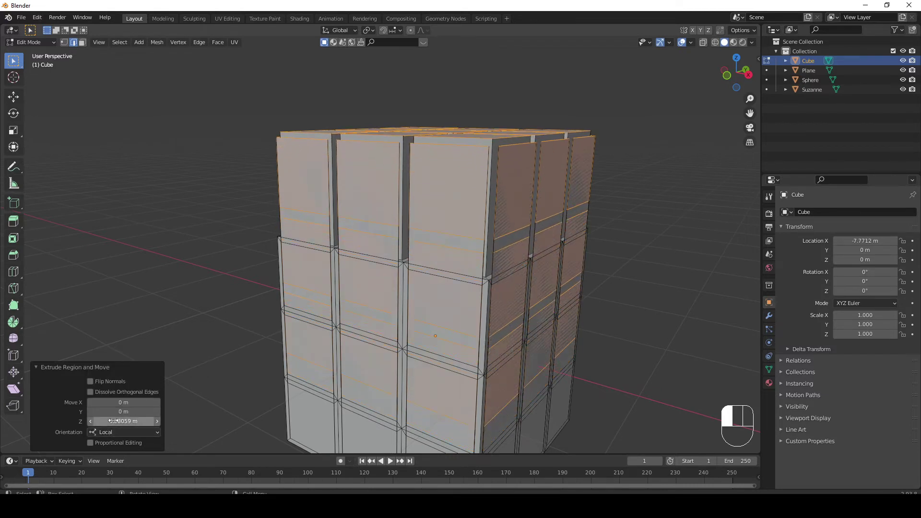
- Try the Global, Gimbal, View and Cursor orientations for the extrusion
click(114, 431)
click(110, 421)
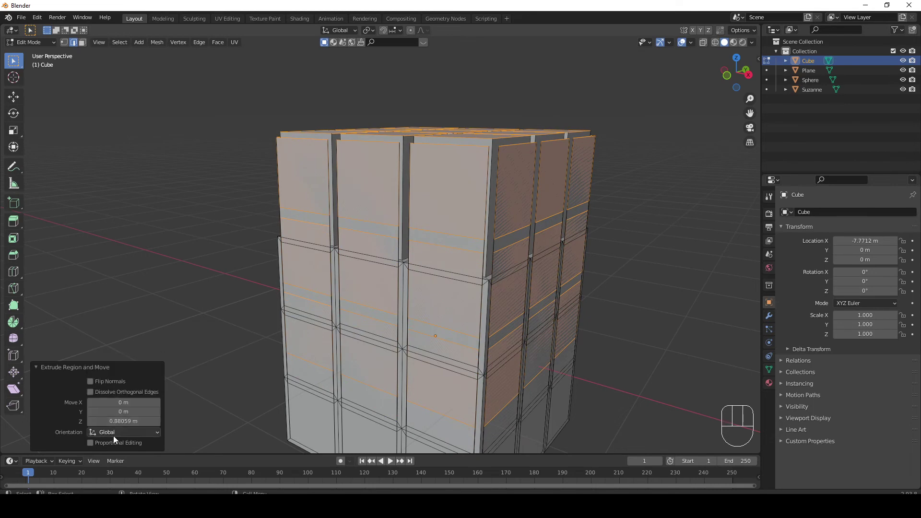
click(113, 433)
click(117, 389)
click(115, 432)
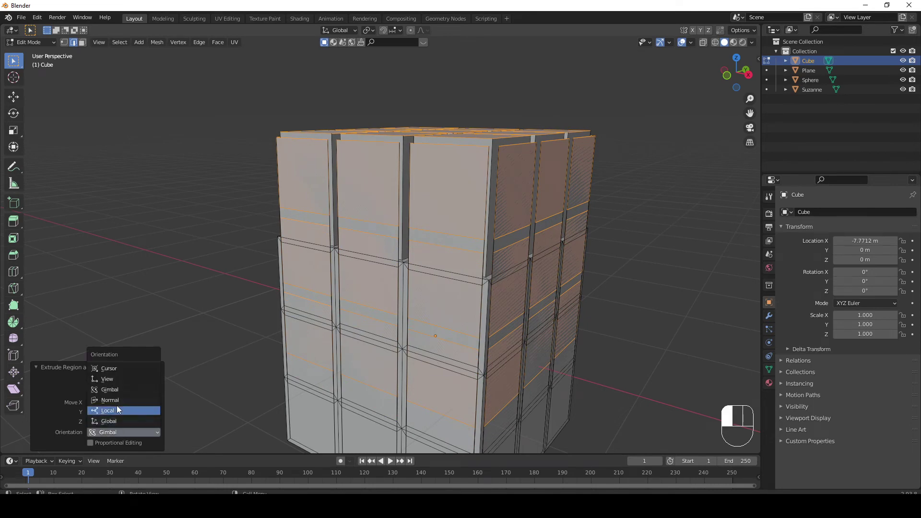
click(117, 381)
scroll(504, 254, down, 1)
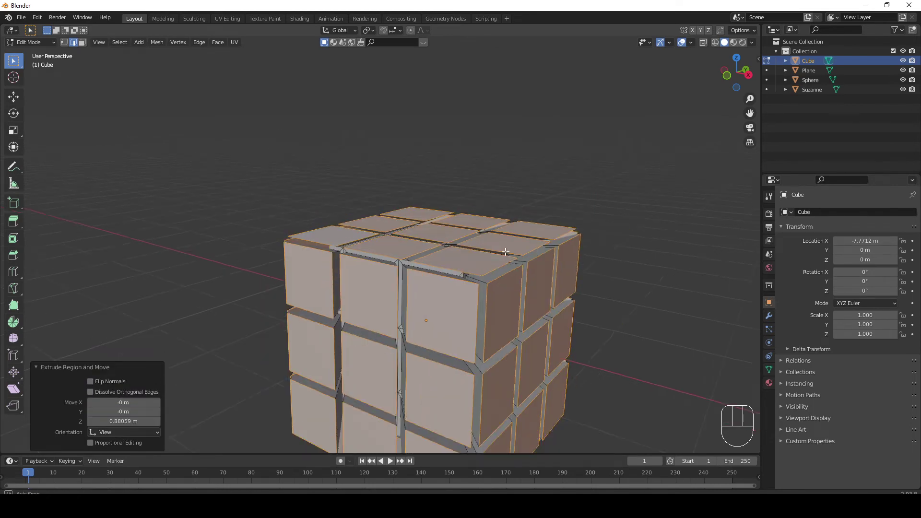
middle_drag(503, 253, 502, 282)
click(123, 433)
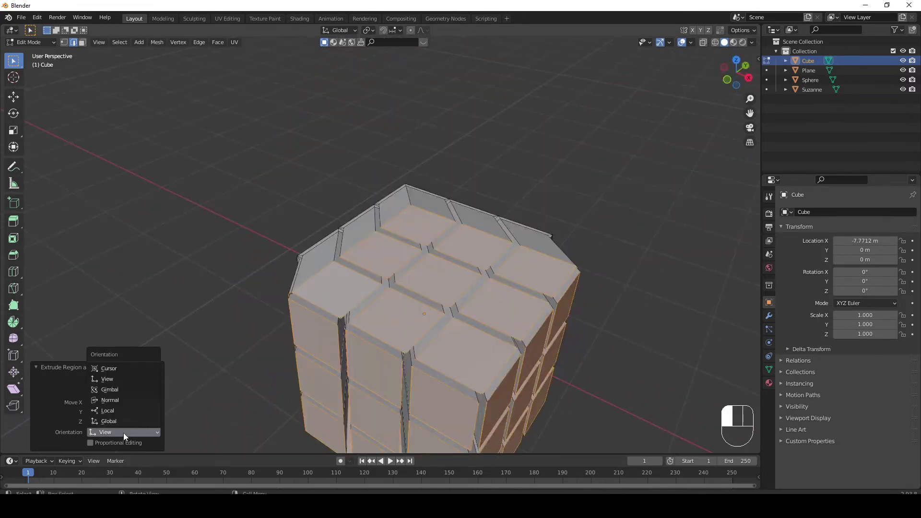
click(121, 370)
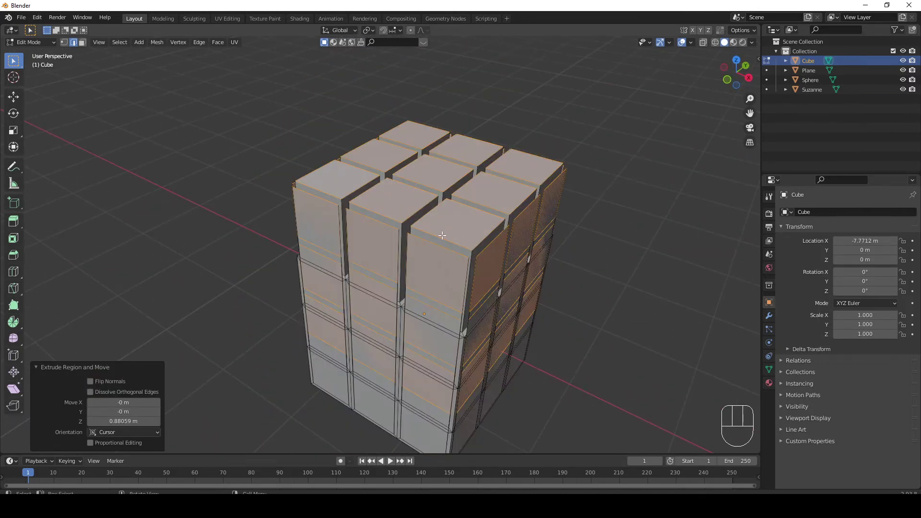
- Check the cube in Object Mode, return to Edit Mode and undo the extrusion and the individual inset
key(Tab)
scroll(465, 246, down, 2)
middle_drag(467, 249, 480, 294)
key(Tab)
key(ctrl+z)
key(ctrl+z)
key(ctrl+z)
key(ctrl+z)
scroll(480, 293, up, 2)
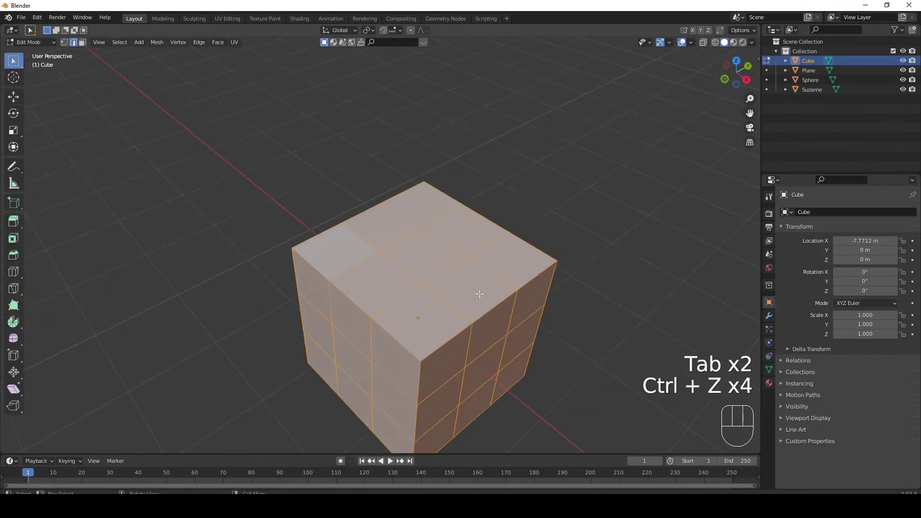
- Inset all the cube's faces individually by about 0.059 m and extrude the inset faces in place
key(i)
key(i)
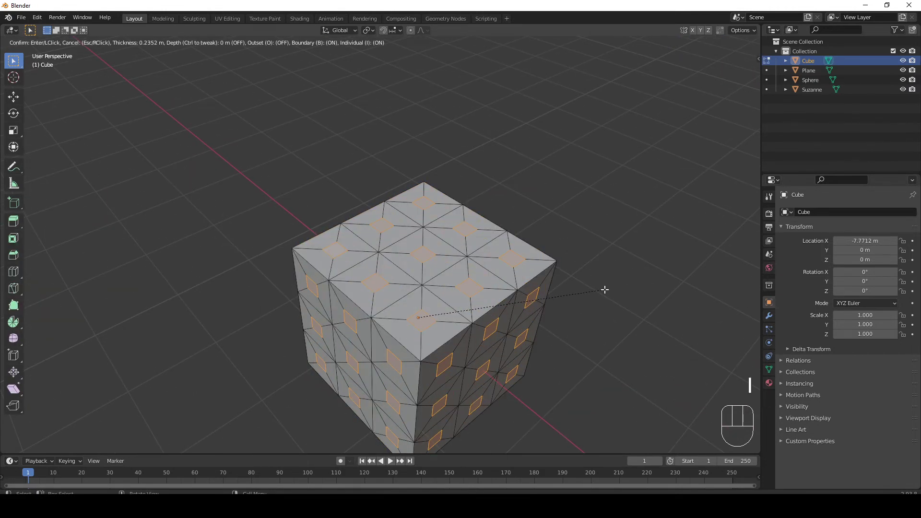
click(620, 293)
middle_drag(451, 329, 518, 274)
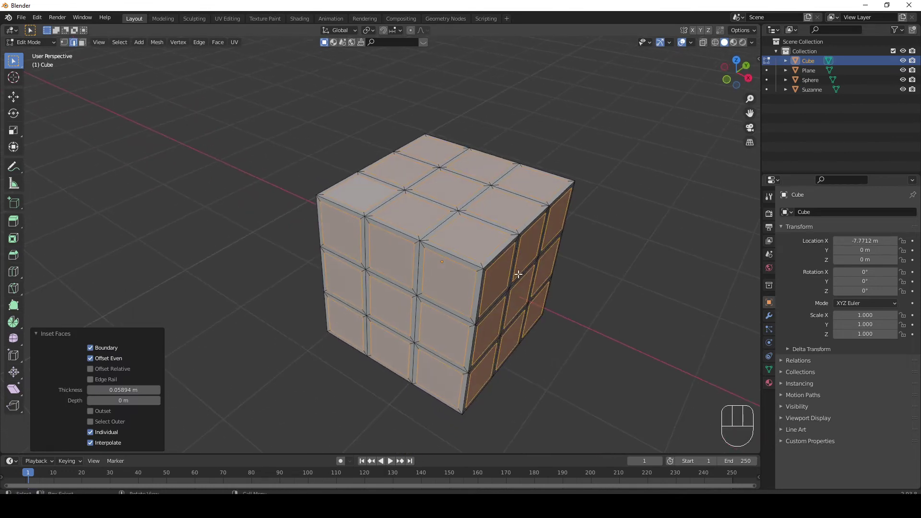
key(e)
right_click(537, 270)
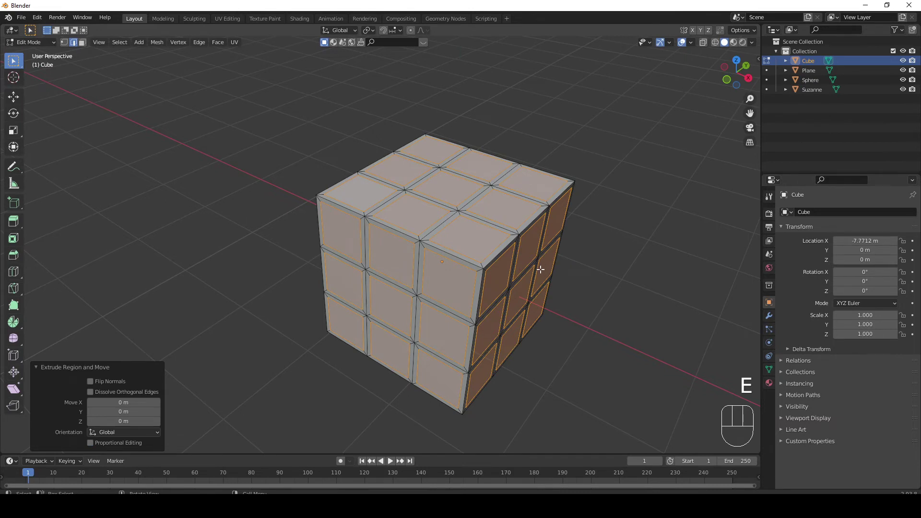
key(g)
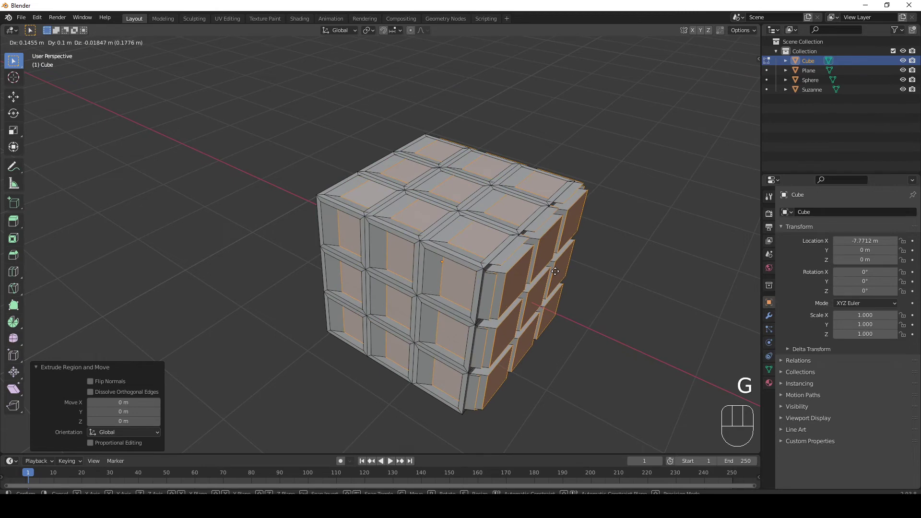
key(g)
key(g)
key(g)
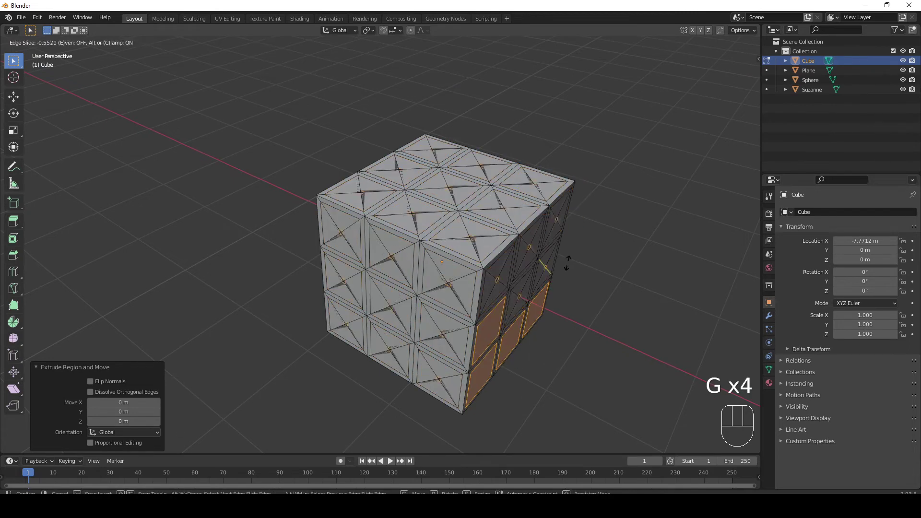
right_click(552, 269)
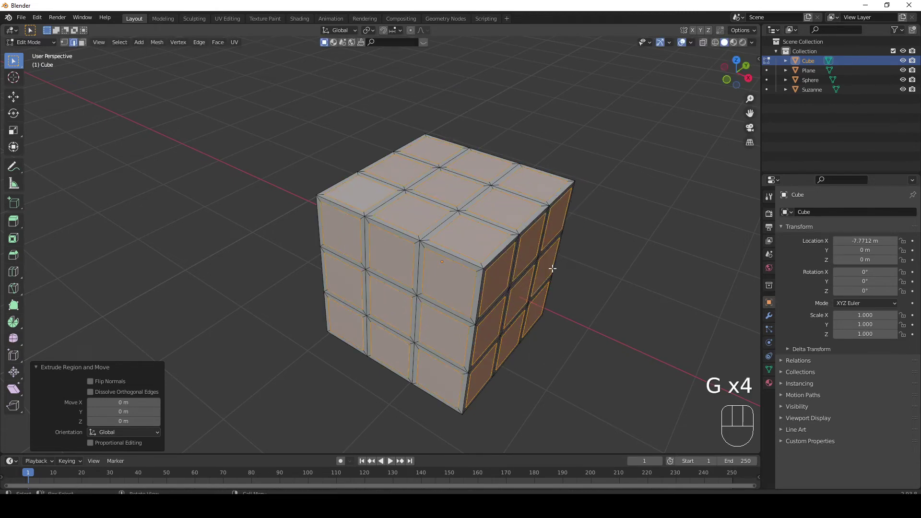
- Scale the extruded faces outward into raised tiles and check the cube in Object Mode
key(s)
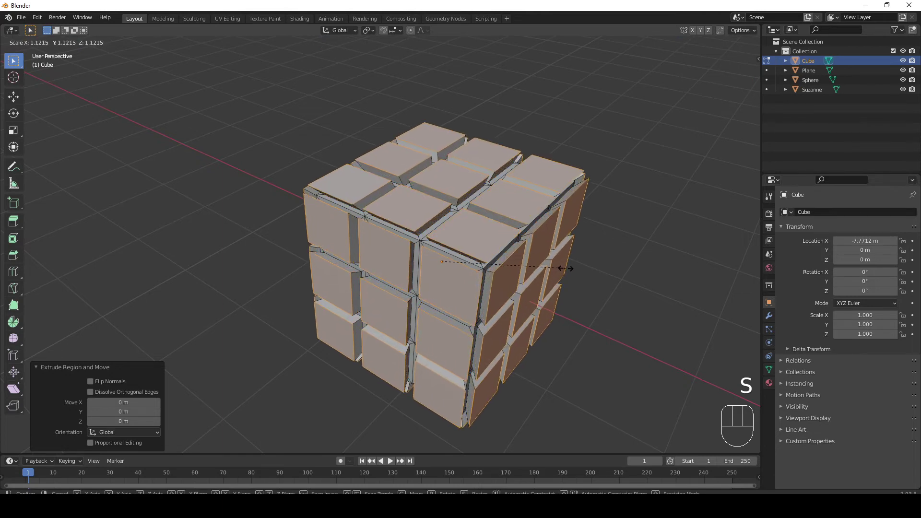
click(546, 287)
key(Tab)
middle_drag(545, 288, 421, 274)
scroll(421, 275, down, 3)
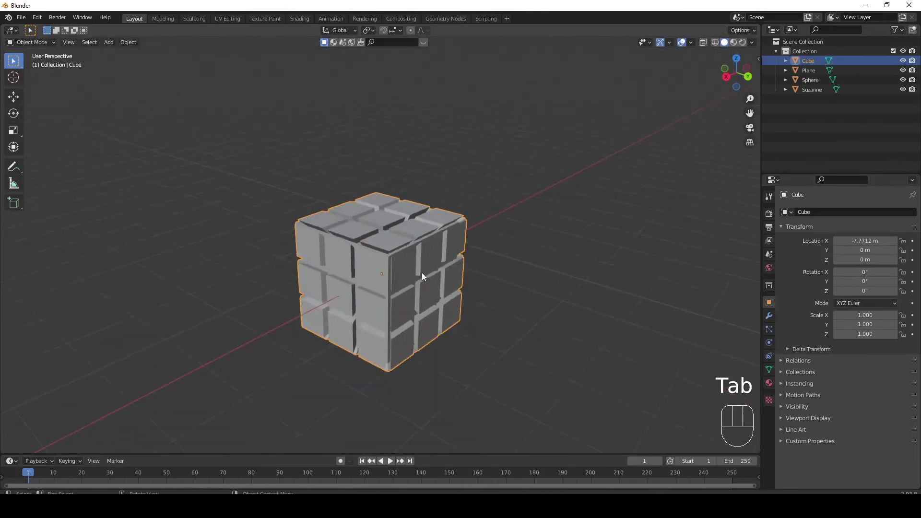
- Examine the finished cube, Suzanne and sphere models in Object Mode
click(508, 261)
scroll(486, 264, down, 2)
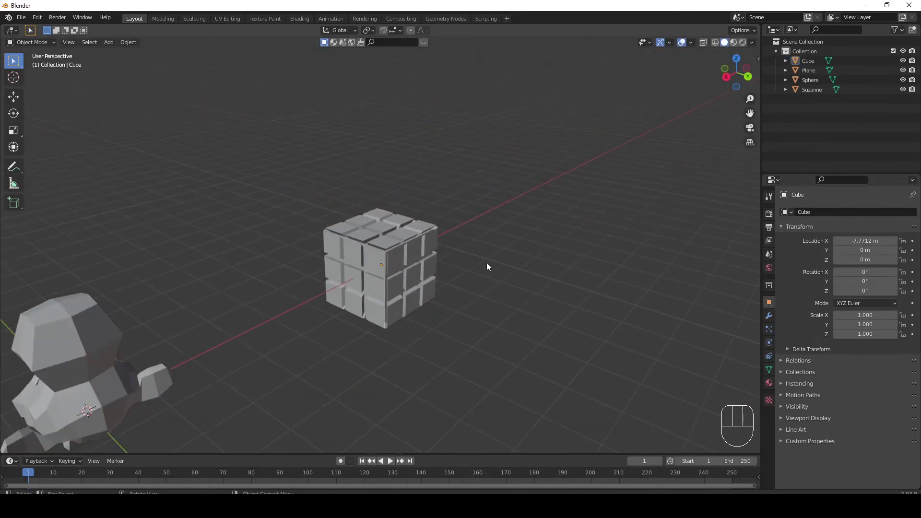
click(393, 263)
middle_drag(412, 262, 576, 250)
shift+middle_drag(579, 287, 435, 263)
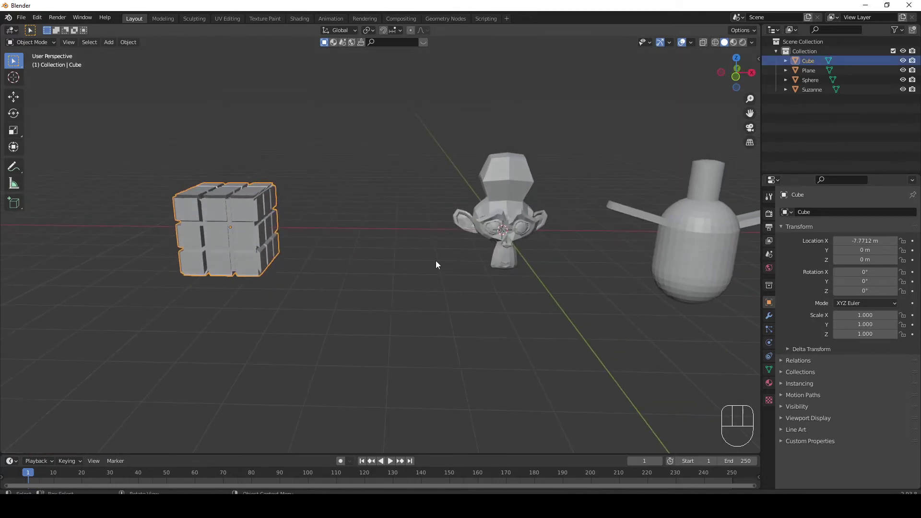
middle_drag(543, 164, 568, 203)
shift+middle_drag(637, 207, 480, 235)
click(504, 239)
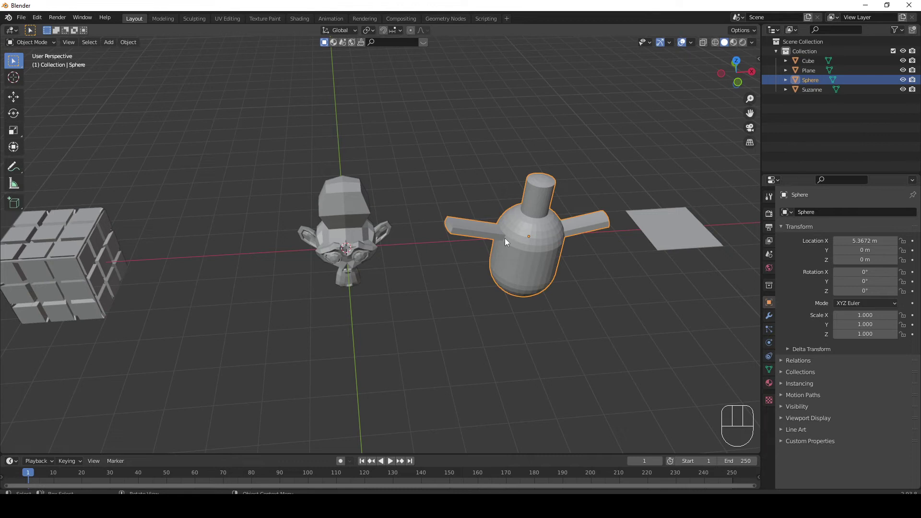
- Delete all objects from the scene
click(455, 268)
key(a)
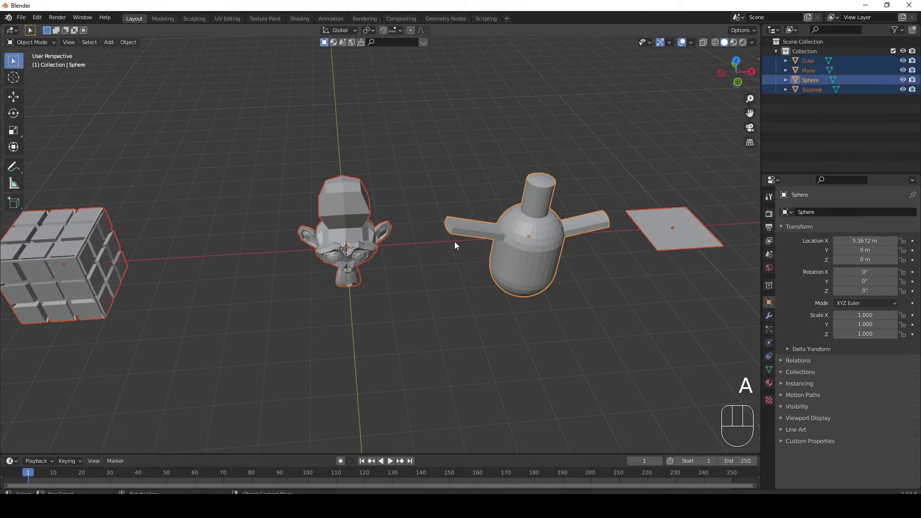
key(Delete)
middle_drag(444, 242, 359, 174)
scroll(352, 190, up, 2)
shift+middle_drag(317, 236, 390, 247)
click(437, 240)
key(Tab)
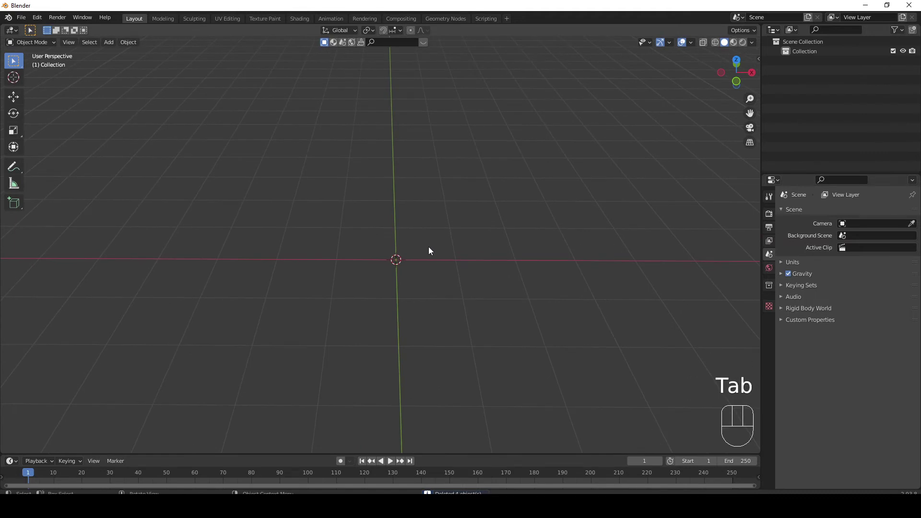
- Add a new cube mesh and select all of its edges in Edit Mode
key(shift+a)
mouse_move(428, 247)
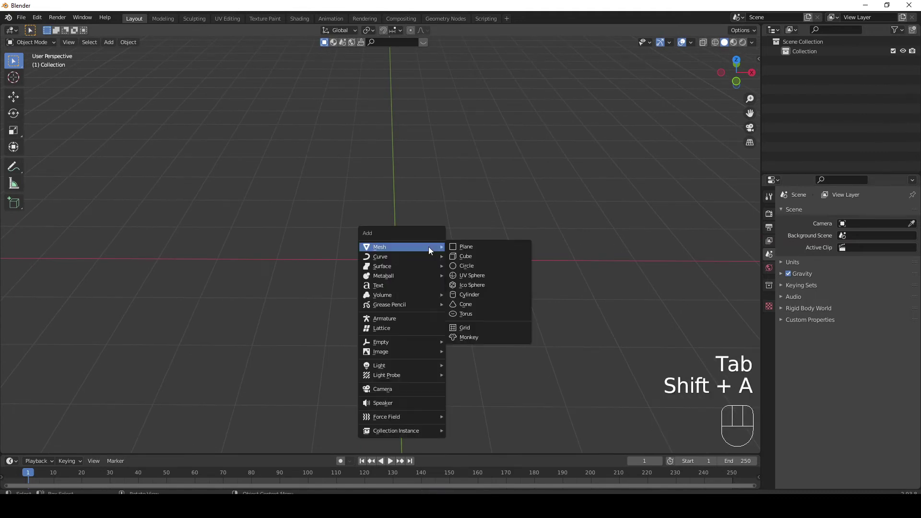
click(462, 256)
key(Tab)
middle_drag(454, 243, 512, 253)
scroll(585, 273, up, 2)
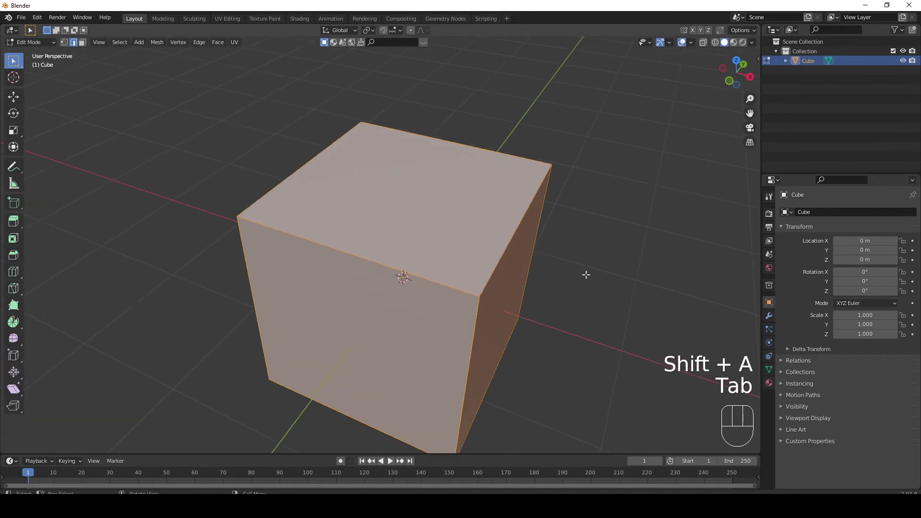
key(a)
key(a)
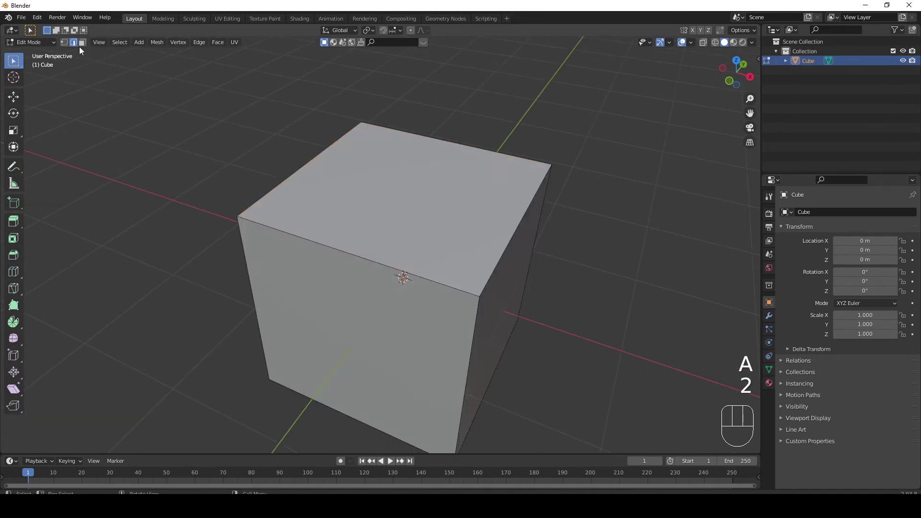
key(a)
middle_drag(494, 275, 490, 266)
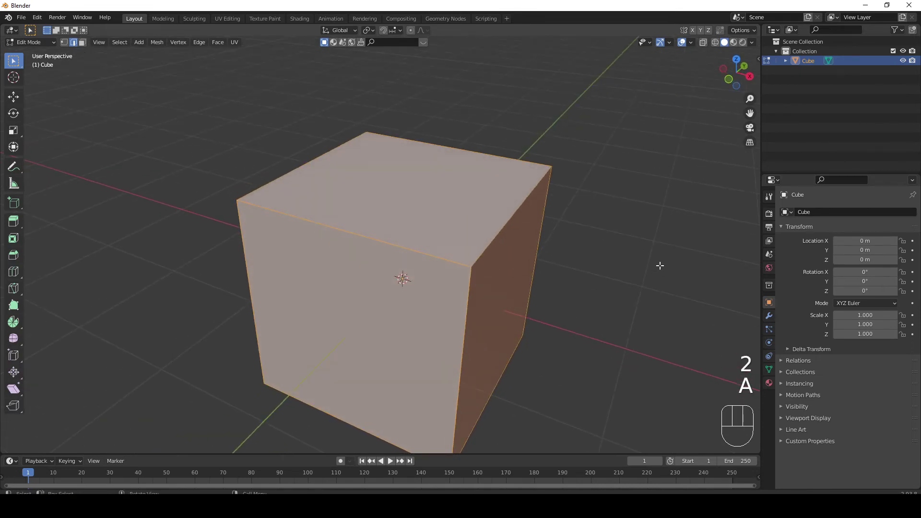
key(ctrl+b)
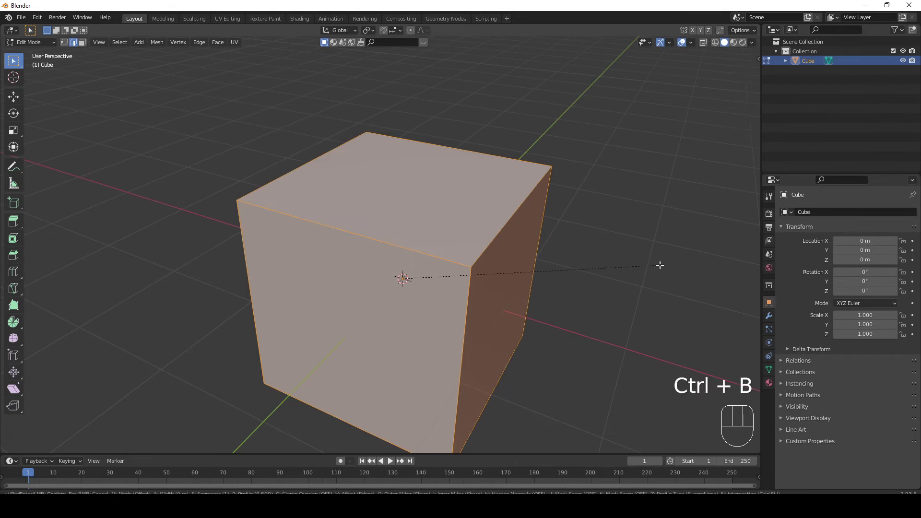
right_click(668, 261)
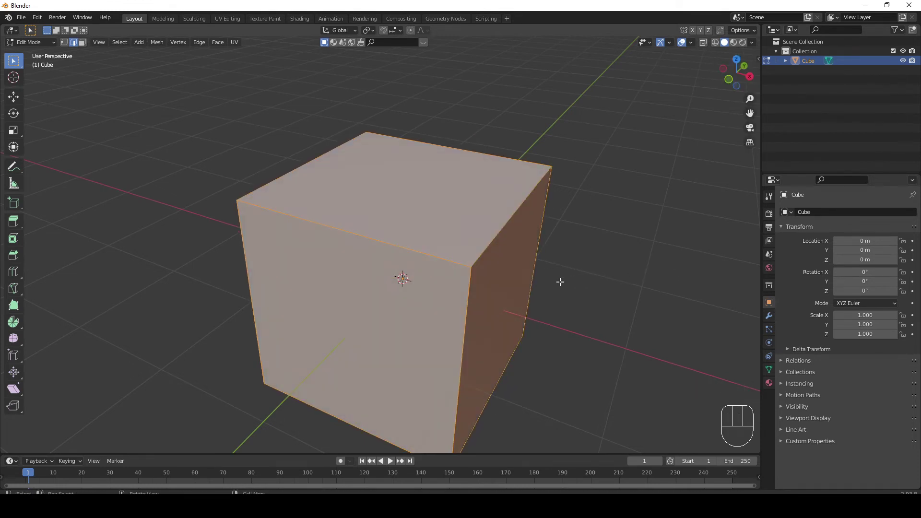
key(g)
right_click(544, 265)
key(ctrl+b)
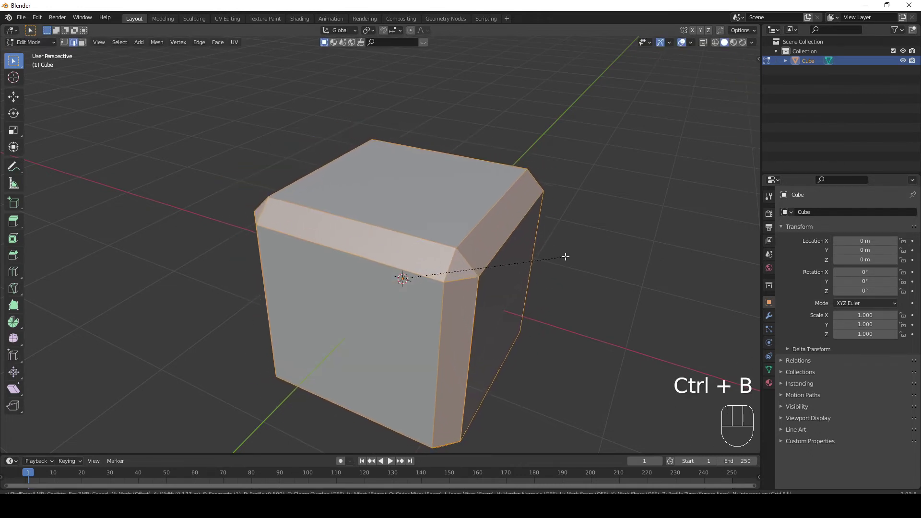
scroll(568, 255, up, 1)
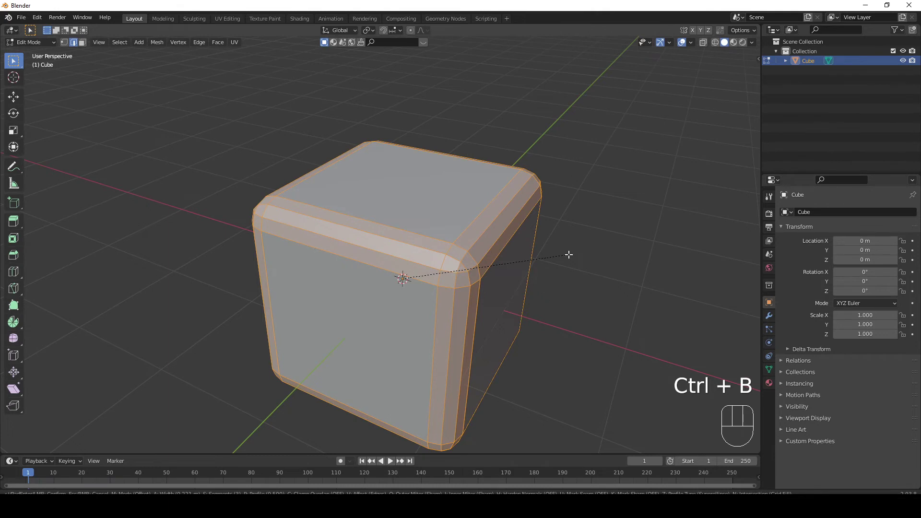
right_click(568, 255)
- Bevel all of the cube's edges with a width of about 0.086 m and 4 segments
key(ctrl+b)
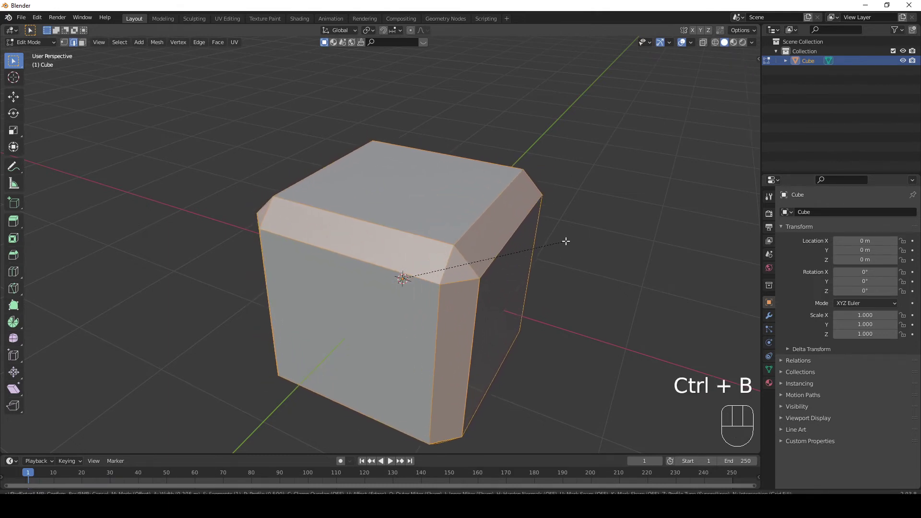
scroll(561, 242, up, 1)
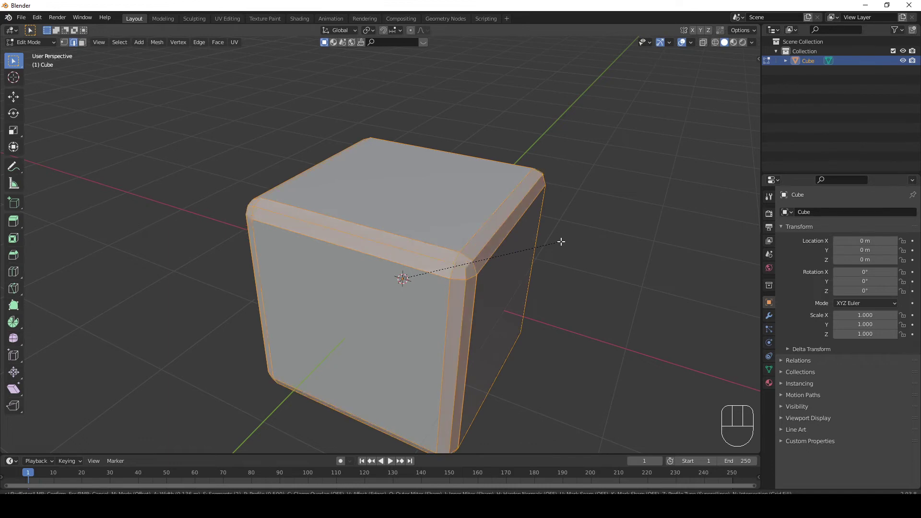
scroll(561, 241, up, 1)
scroll(561, 242, up, 1)
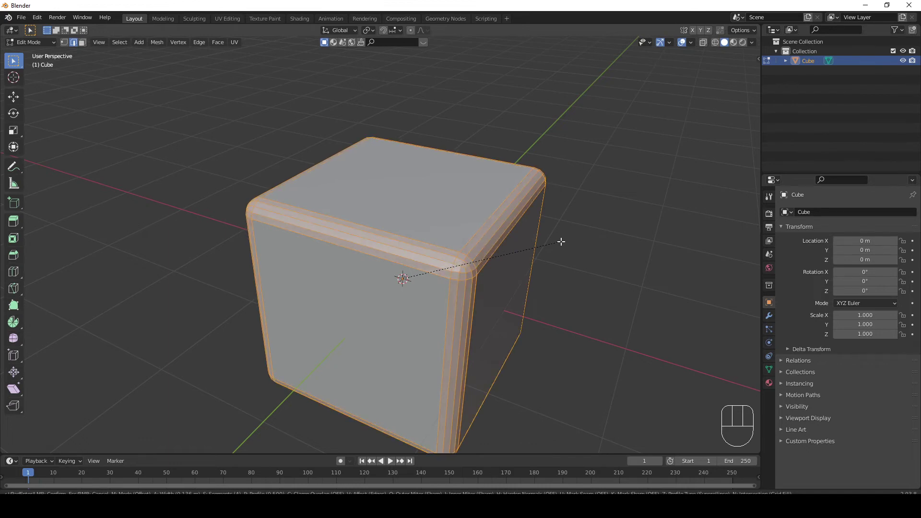
scroll(561, 241, down, 2)
scroll(561, 242, up, 2)
scroll(561, 242, down, 1)
scroll(561, 241, down, 1)
scroll(561, 242, up, 2)
scroll(561, 241, up, 2)
scroll(561, 241, down, 3)
scroll(561, 242, up, 3)
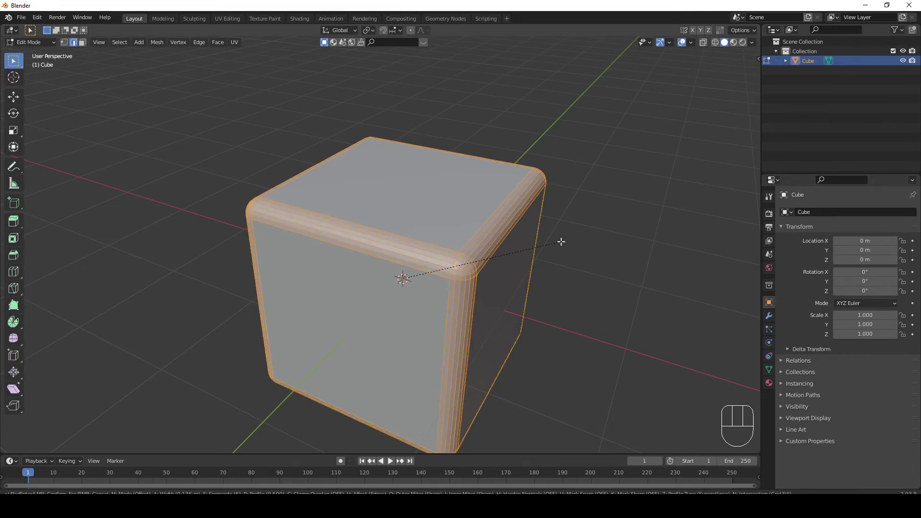
scroll(561, 241, down, 3)
scroll(561, 242, up, 3)
scroll(561, 242, down, 4)
scroll(561, 241, up, 4)
scroll(561, 242, down, 3)
scroll(561, 241, up, 2)
scroll(561, 241, down, 1)
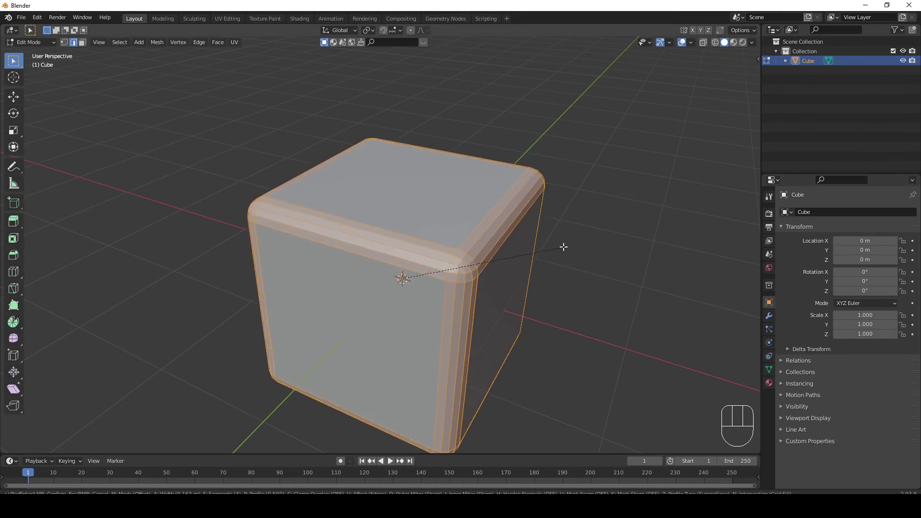
click(555, 248)
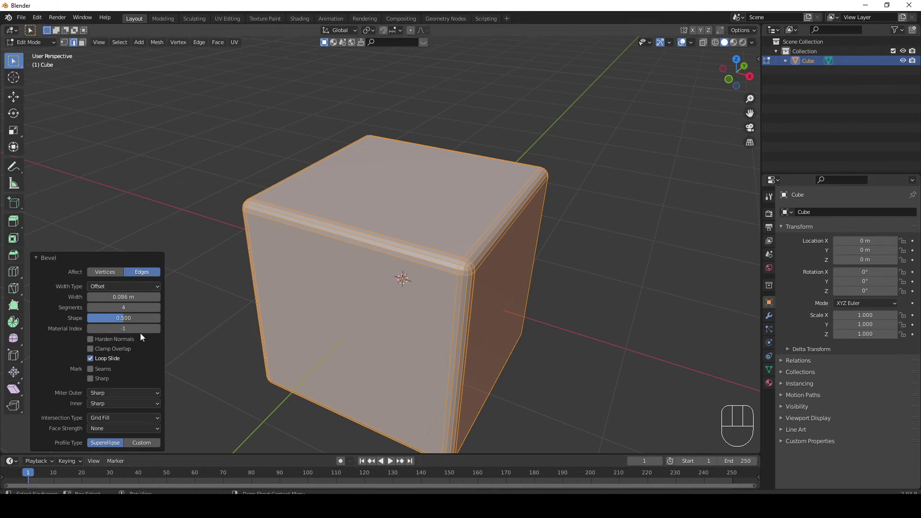
- Return to Object Mode, apply smooth shading to the bevelled cube and deselect it
key(Tab)
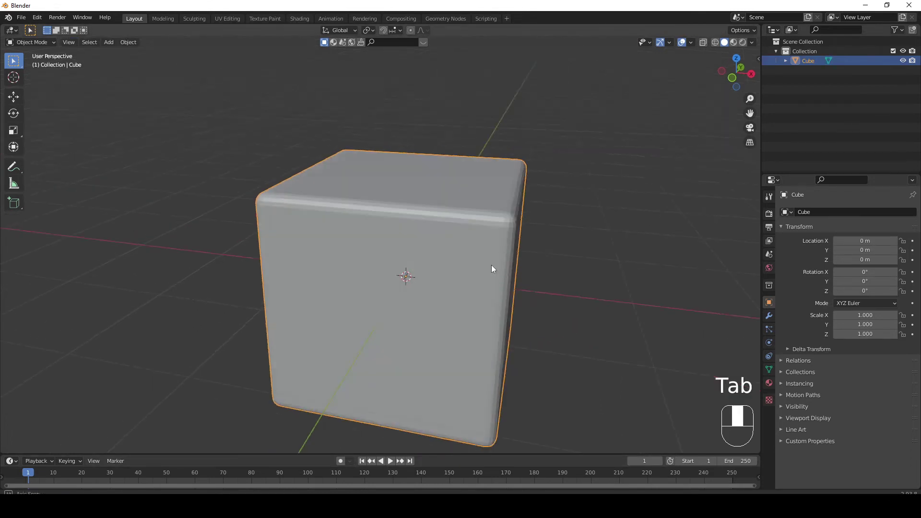
middle_drag(491, 268, 450, 272)
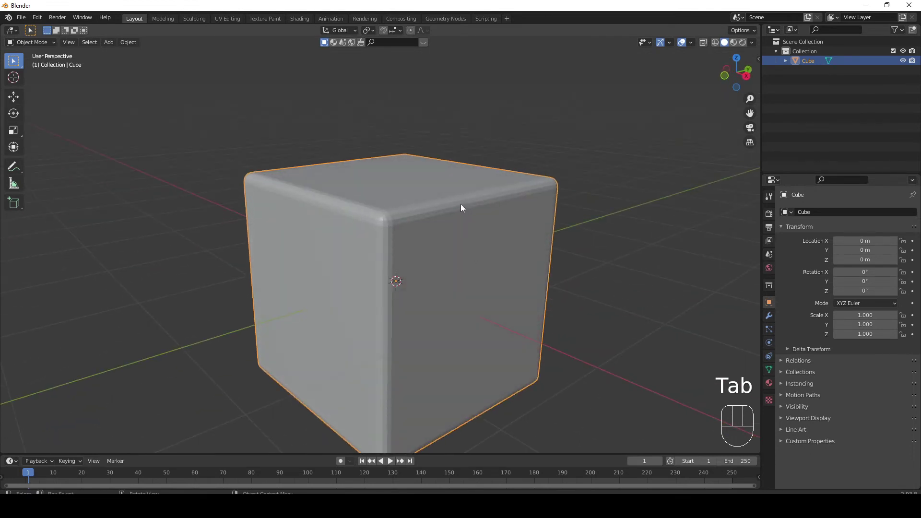
middle_drag(463, 208, 448, 244)
right_click(428, 264)
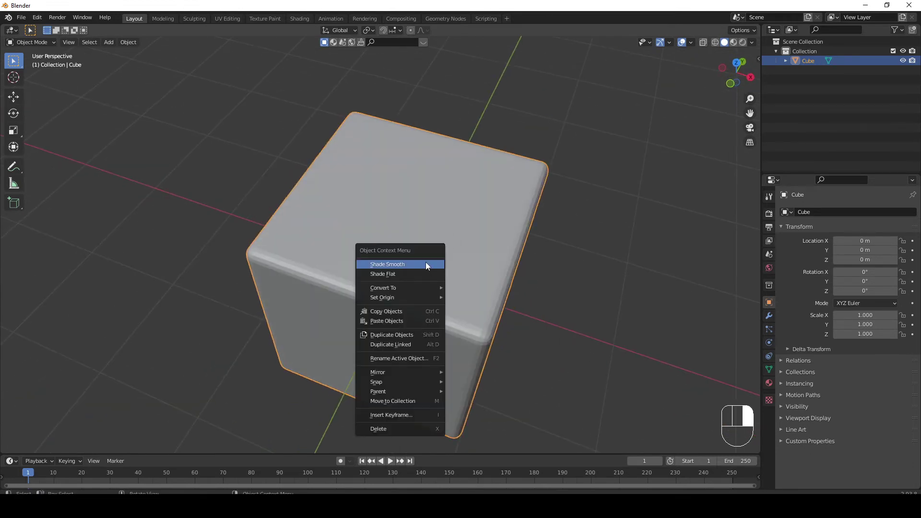
click(425, 262)
middle_drag(385, 255, 519, 200)
click(651, 192)
scroll(380, 283, down, 6)
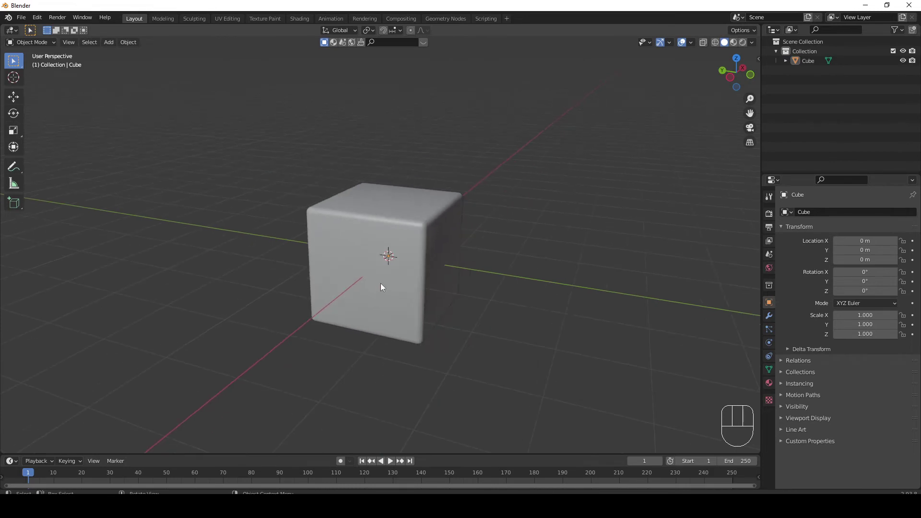
- Duplicate the bevelled cube and move the copy 3 m along the X axis
click(418, 259)
middle_drag(575, 314, 438, 295)
shift+middle_drag(423, 264, 490, 332)
scroll(489, 330, up, 2)
shift+middle_drag(474, 302, 407, 292)
key(shift+d)
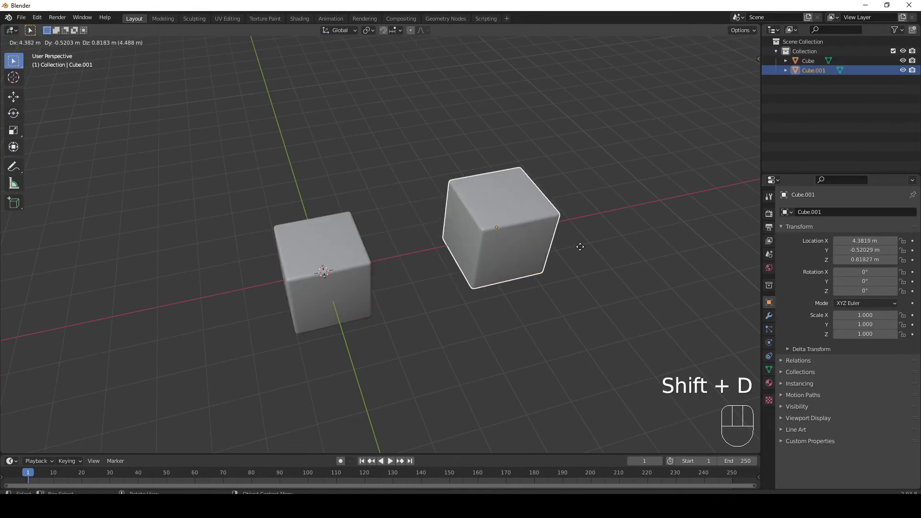
key(x)
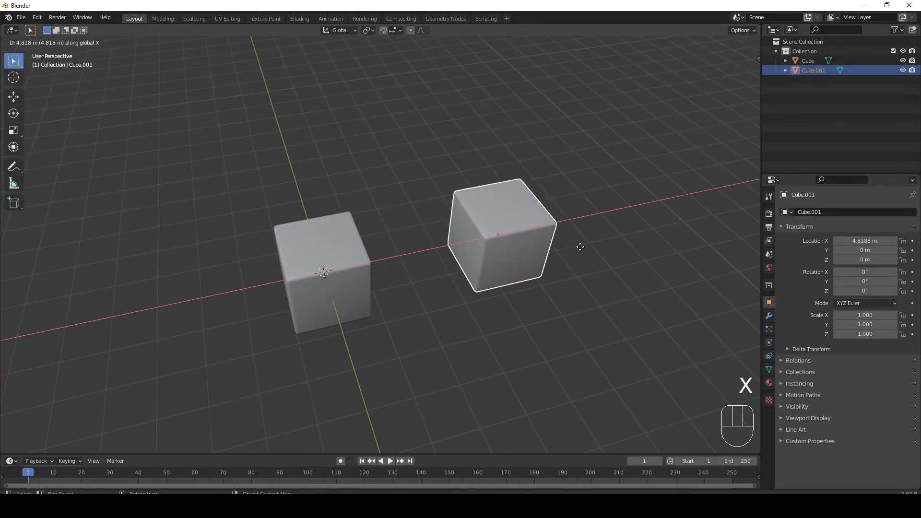
key(KP_2)
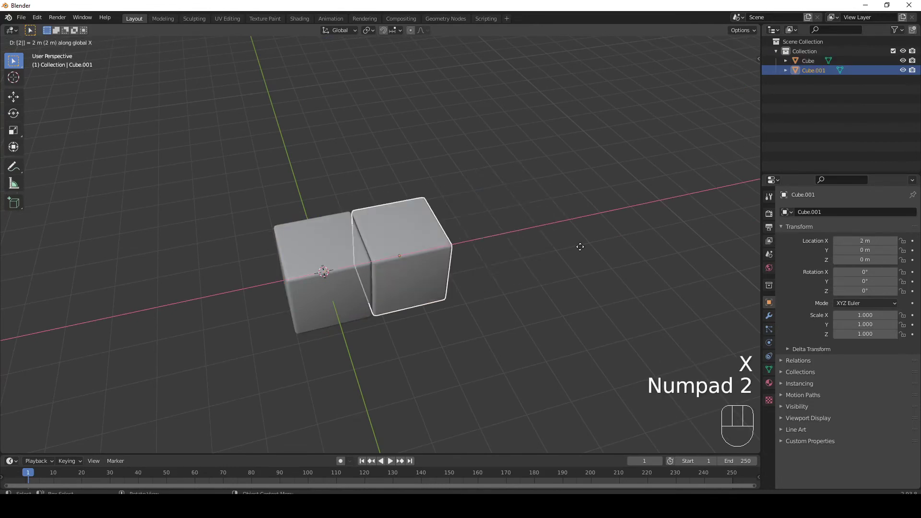
key(KP_3)
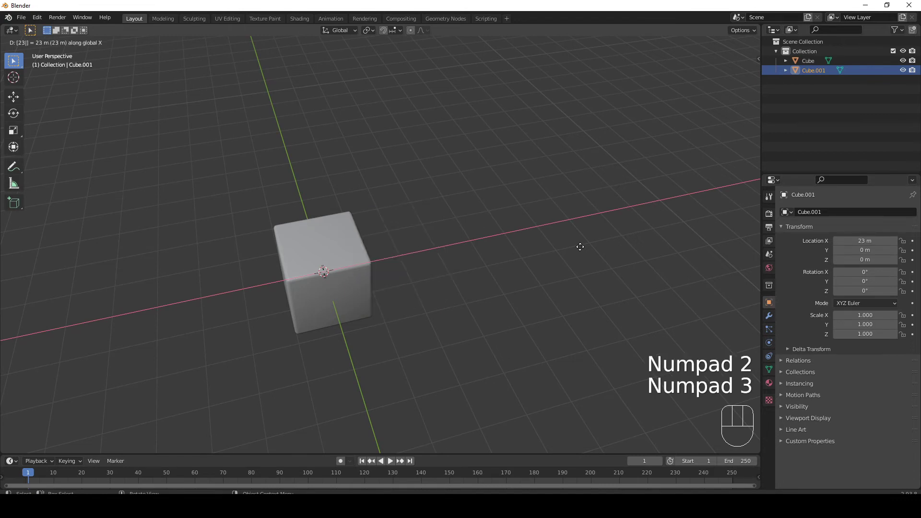
key(BackSpace)
key(BackSpace)
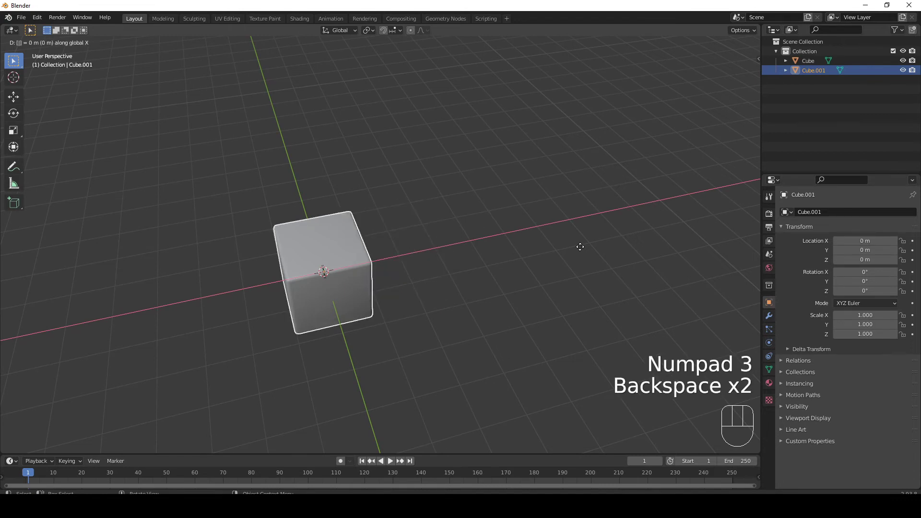
key(KP_3)
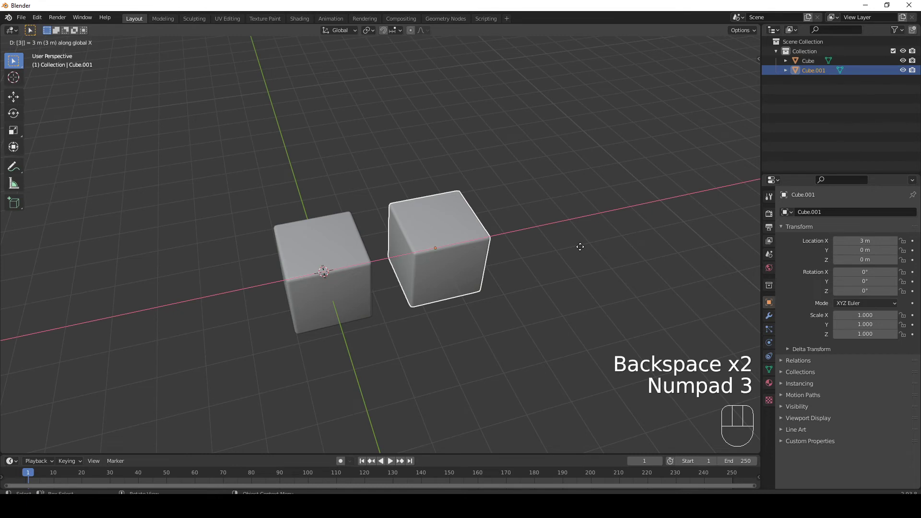
click(580, 246)
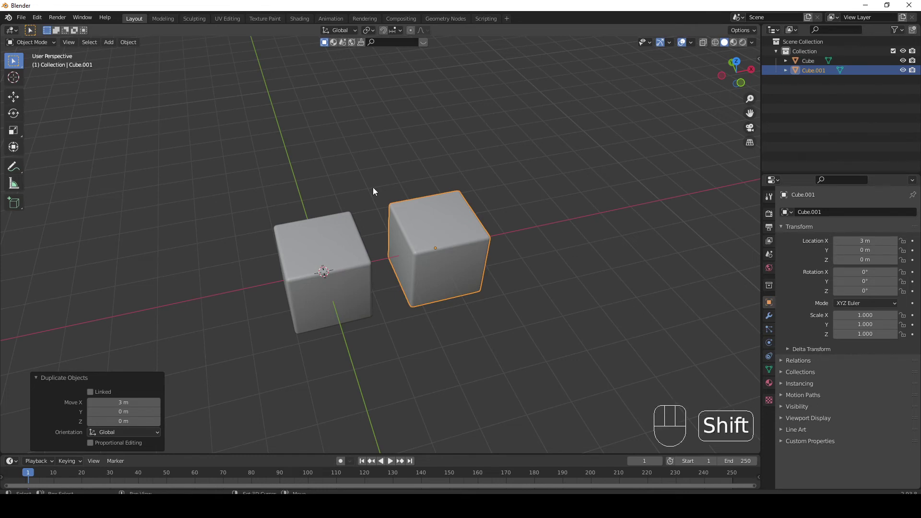
- Duplicate the second cube and move its copy another 3 m along the X axis
key(shift+d)
key(x)
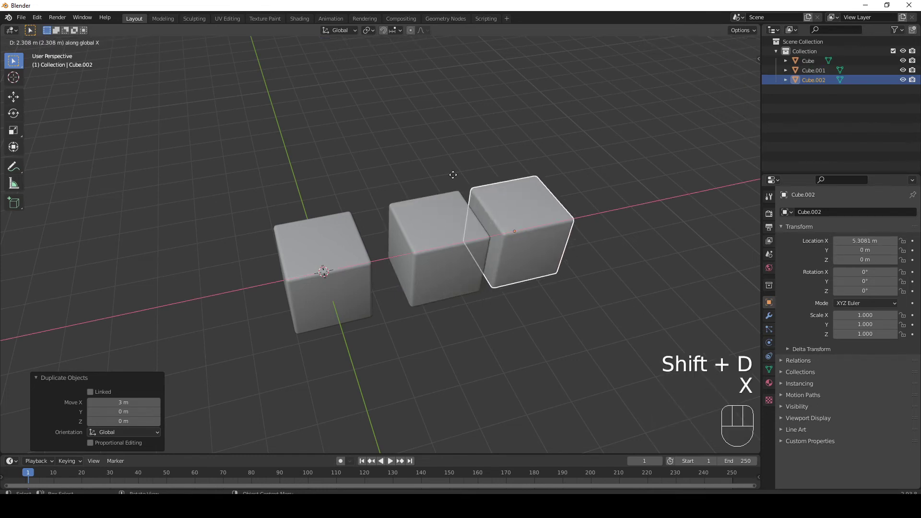
key(KP_3)
key(KP_Enter)
scroll(455, 179, down, 3)
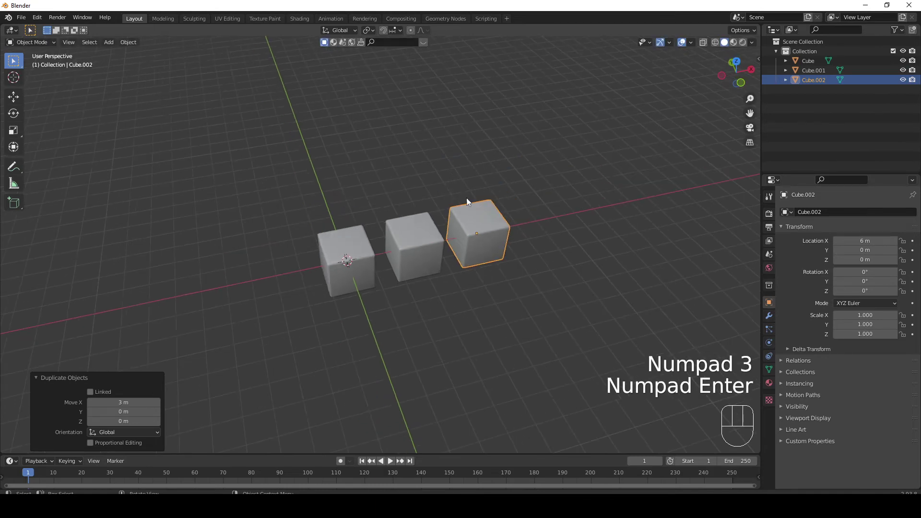
- Repeat the last 3 m duplication five times to extend the row to eight cubes along the X axis
shift+middle_drag(585, 219, 516, 240)
middle_drag(517, 240, 504, 208)
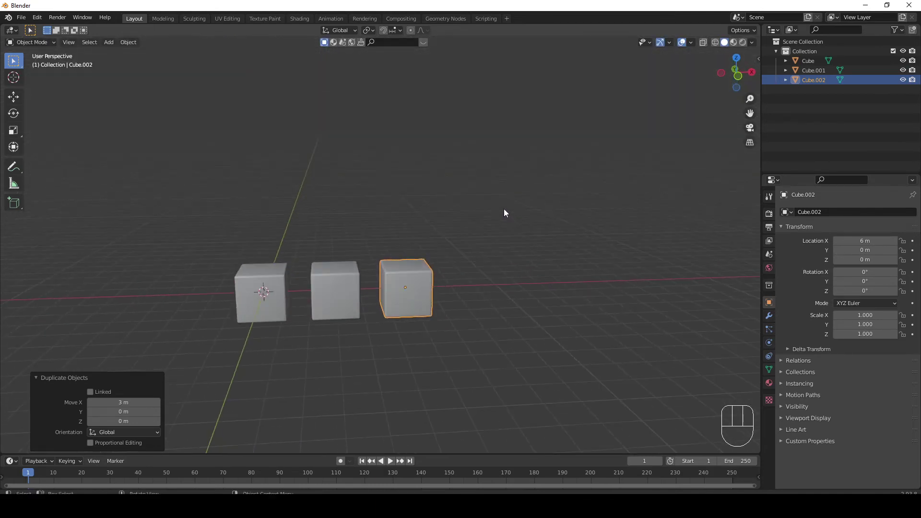
click(37, 18)
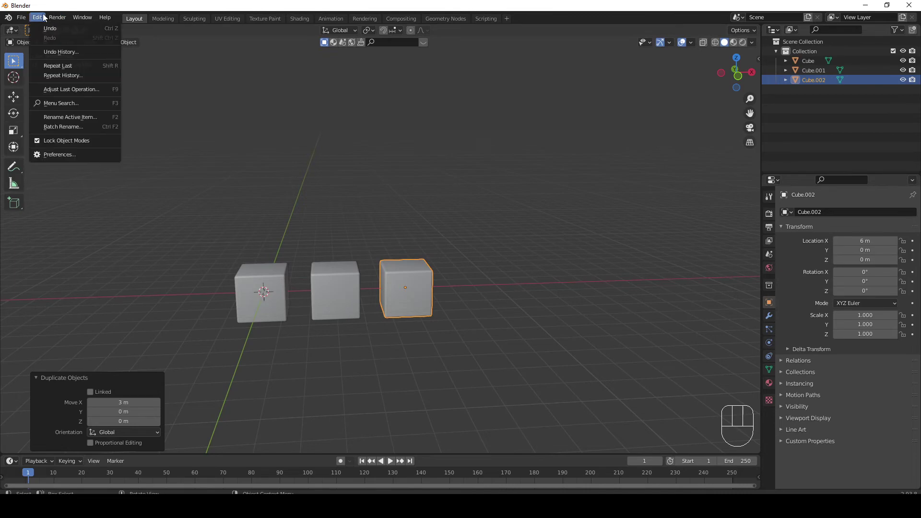
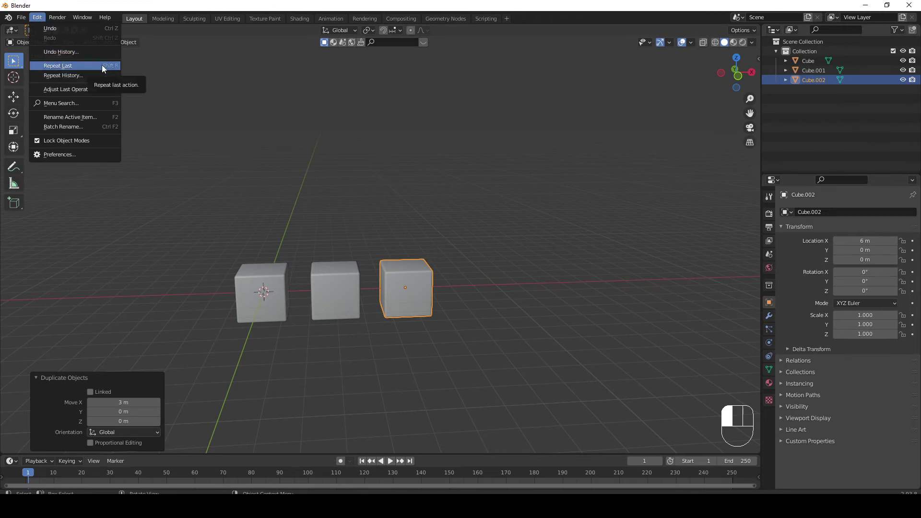
middle_drag(365, 190, 371, 227)
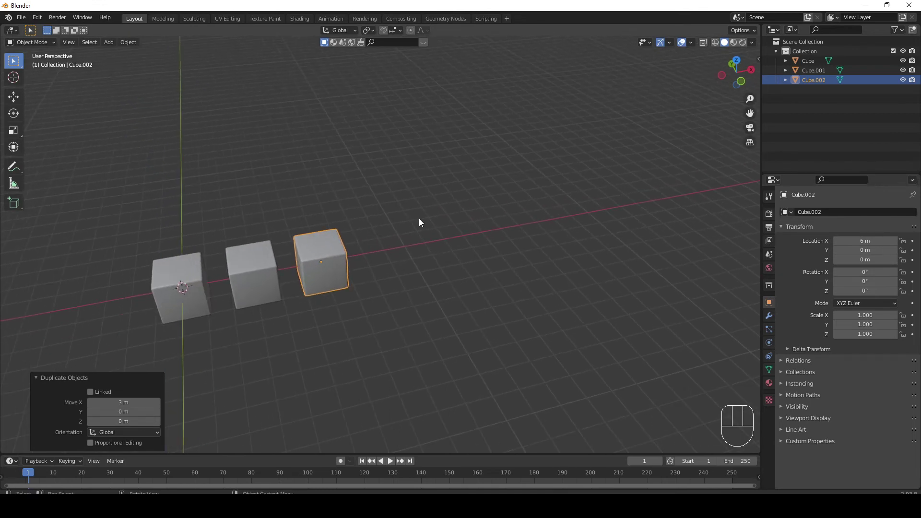
key(shift+r)
key(shift+r)
key(shift+r)
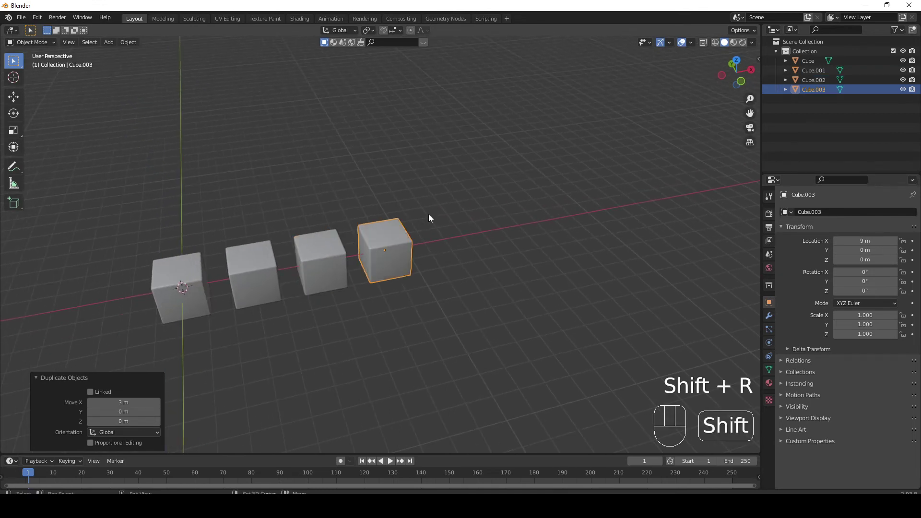
key(shift+r)
key(shift+r)
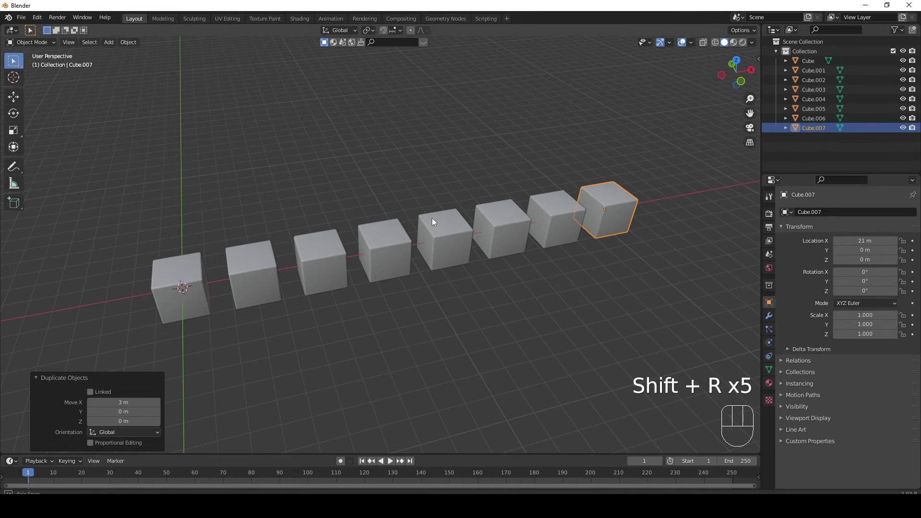
- Select the whole row, try duplicating it with a free rotation, and delete the copies
middle_drag(432, 218, 418, 246)
click(321, 257)
middle_drag(391, 218, 272, 267)
scroll(284, 266, down, 2)
drag(184, 189, 740, 356)
middle_drag(252, 256, 259, 235)
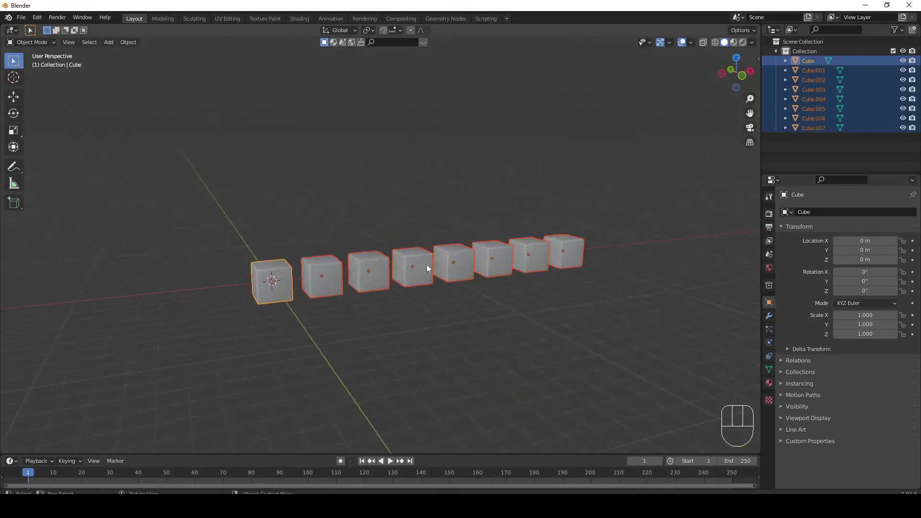
middle_drag(479, 282, 436, 257)
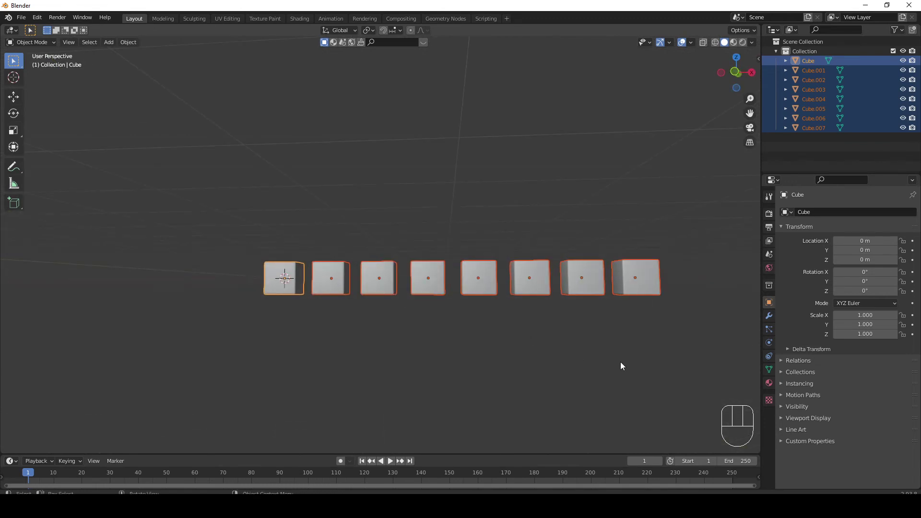
key(shift+d)
key(r)
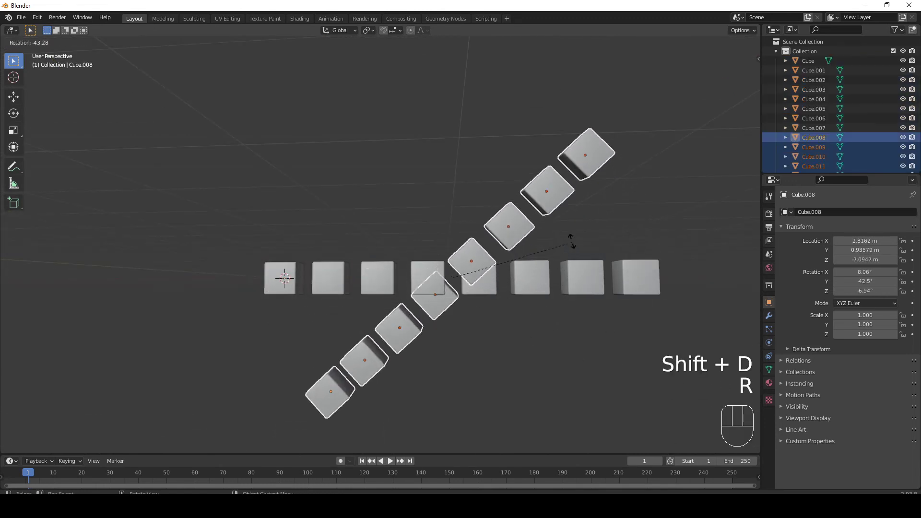
right_click(551, 210)
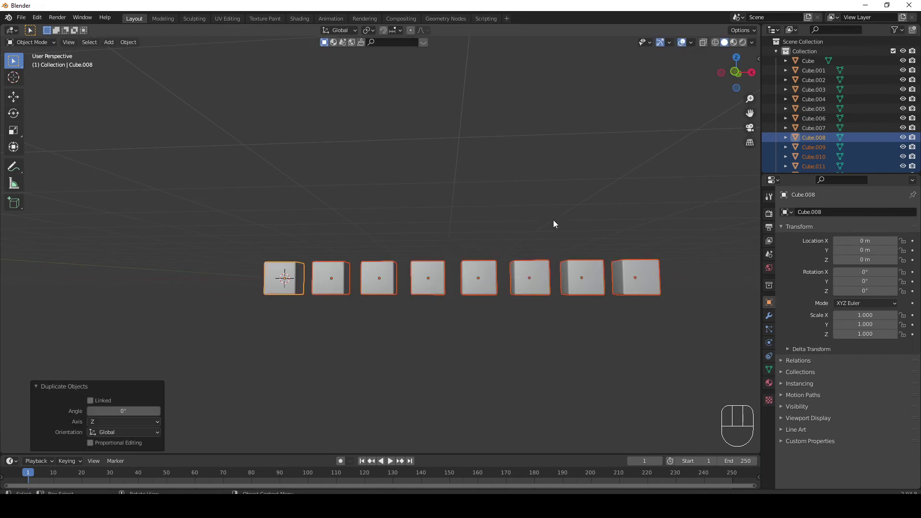
middle_drag(417, 311, 423, 333)
key(Delete)
- Select all eight cubes in the row again, starting from the cube at the origin
click(293, 267)
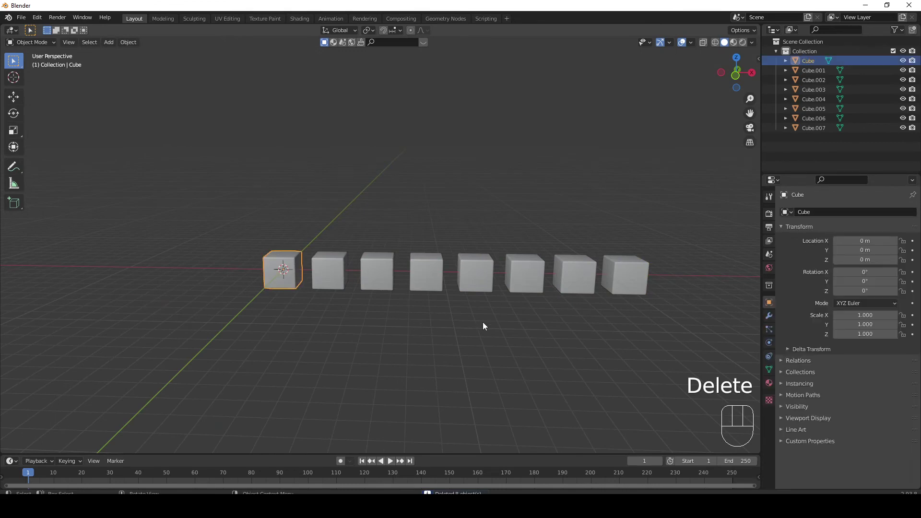
middle_drag(482, 322, 634, 324)
drag(671, 332, 201, 203)
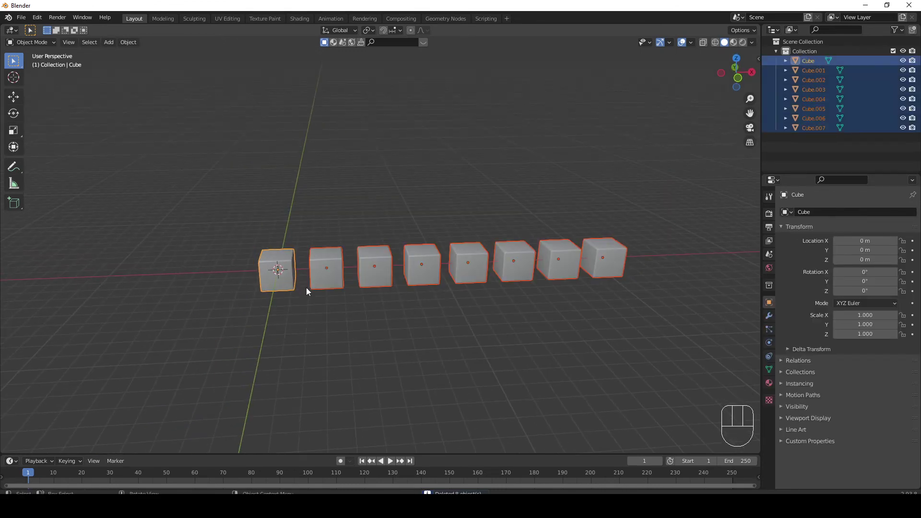
middle_drag(446, 314, 438, 300)
middle_drag(468, 345, 467, 340)
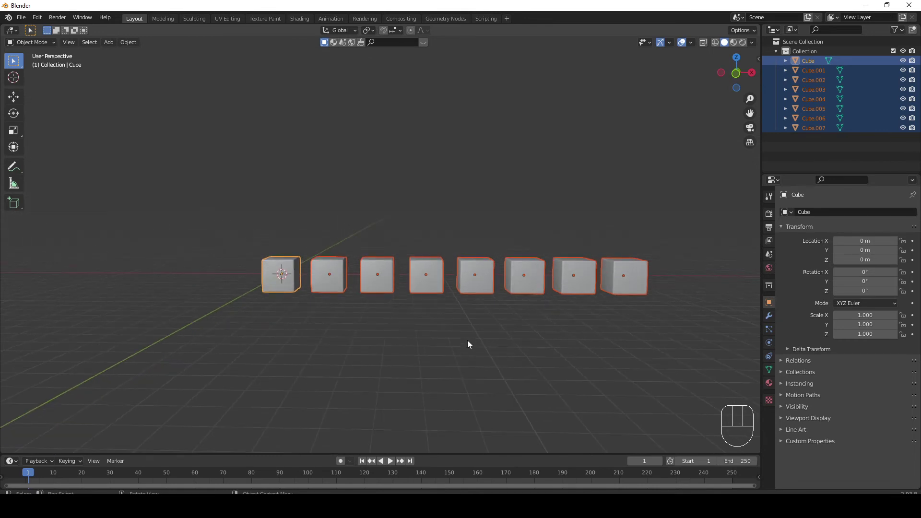
key(r)
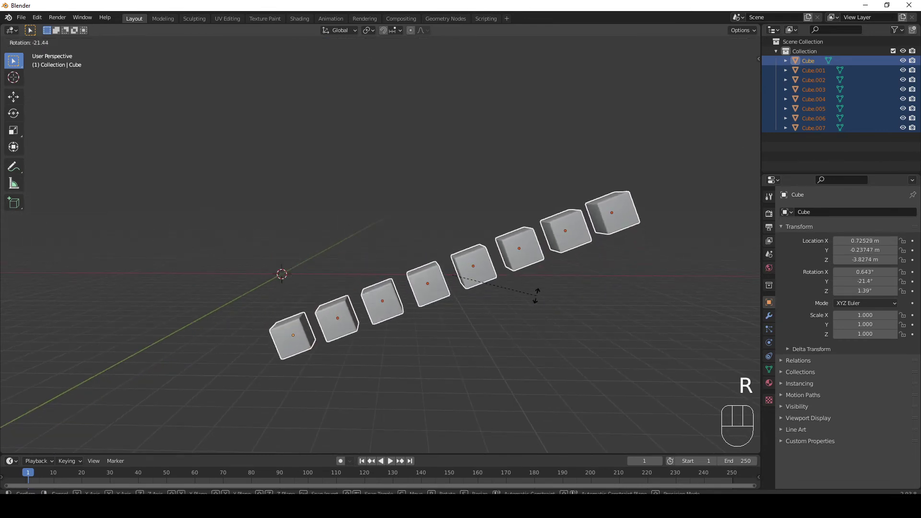
right_click(535, 296)
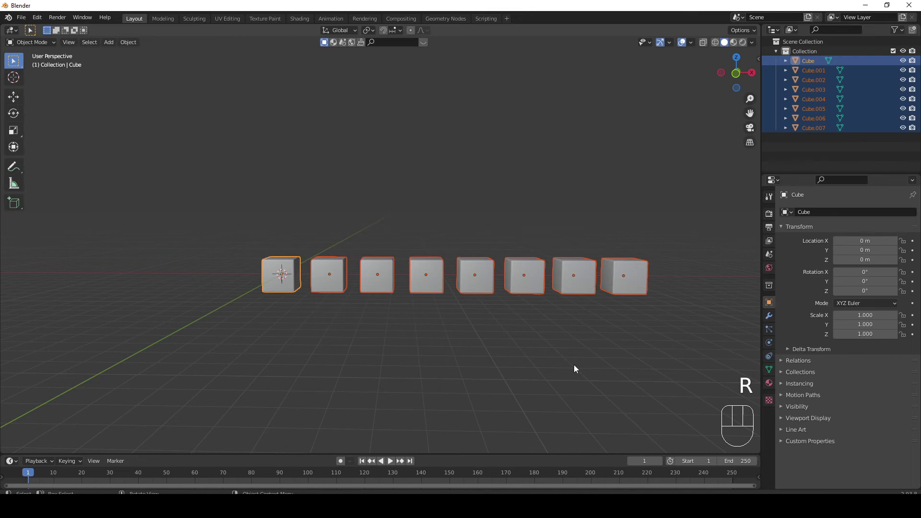
- Try duplicating the row with a rotation of about -45.1° around the view axis and repeating that three times
key(shift+d)
key(r)
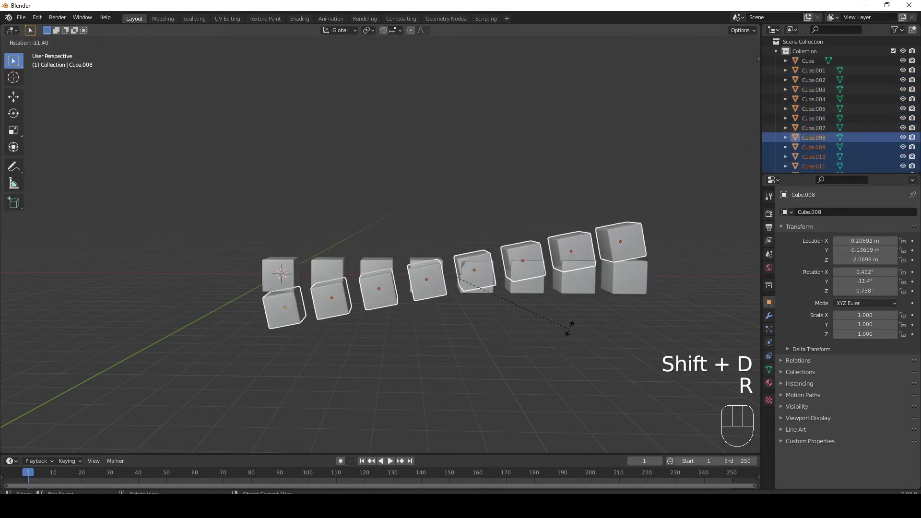
click(532, 261)
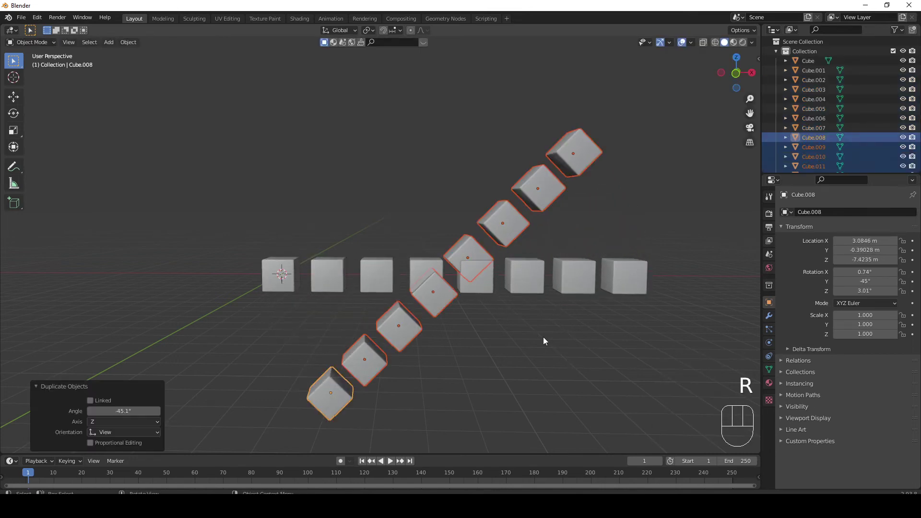
key(shift+r)
key(shift+r)
key(shift+r)
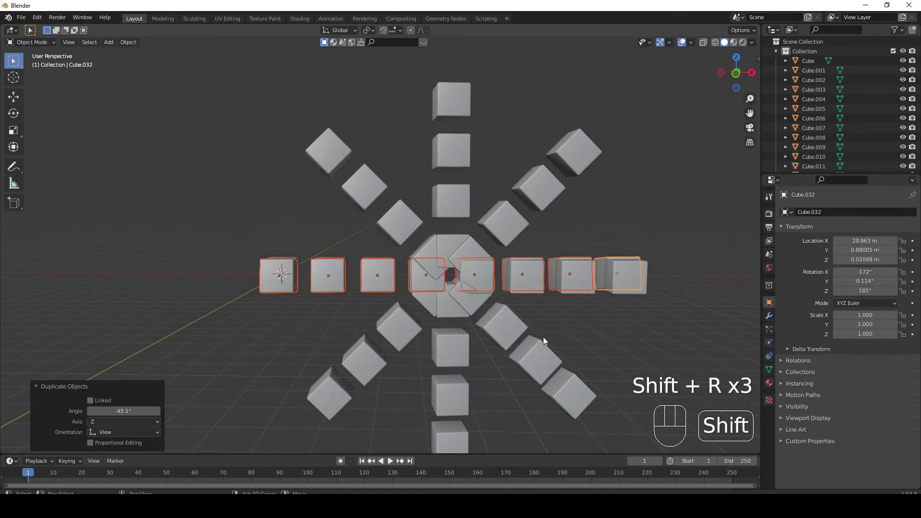
- Undo the rotated duplications so that only the original row of eight cubes is left
middle_drag(334, 248, 574, 354)
key(ctrl+z)
key(ctrl+z)
key(ctrl+z)
key(ctrl+z)
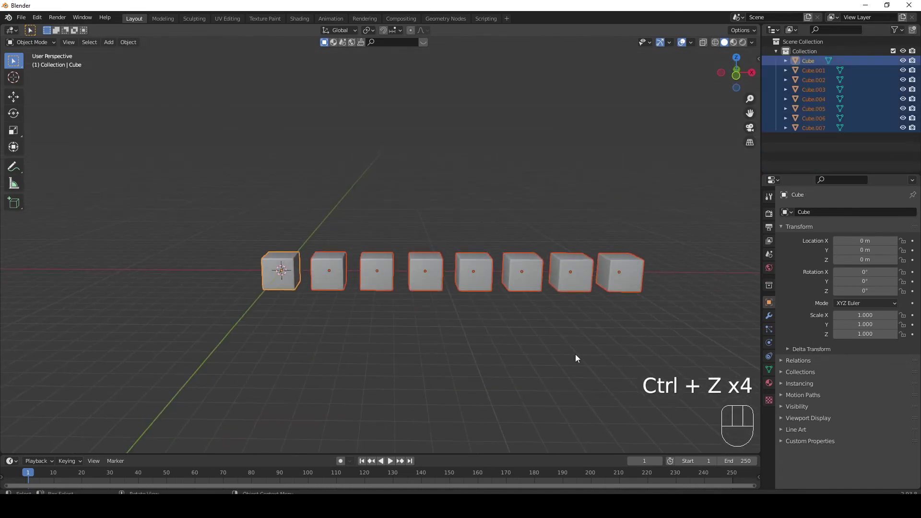
- Duplicate the row of cubes and rotate the copy by -30° around the global Y axis
key(shift+d)
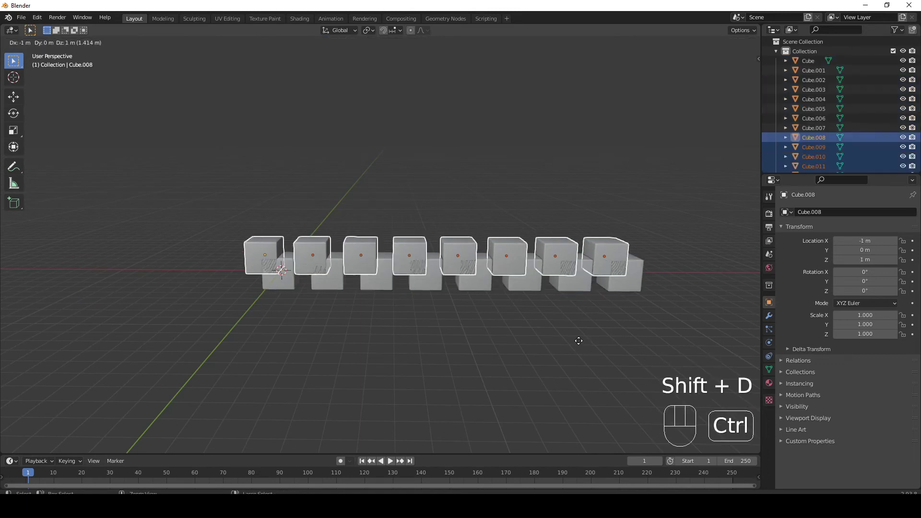
key(r)
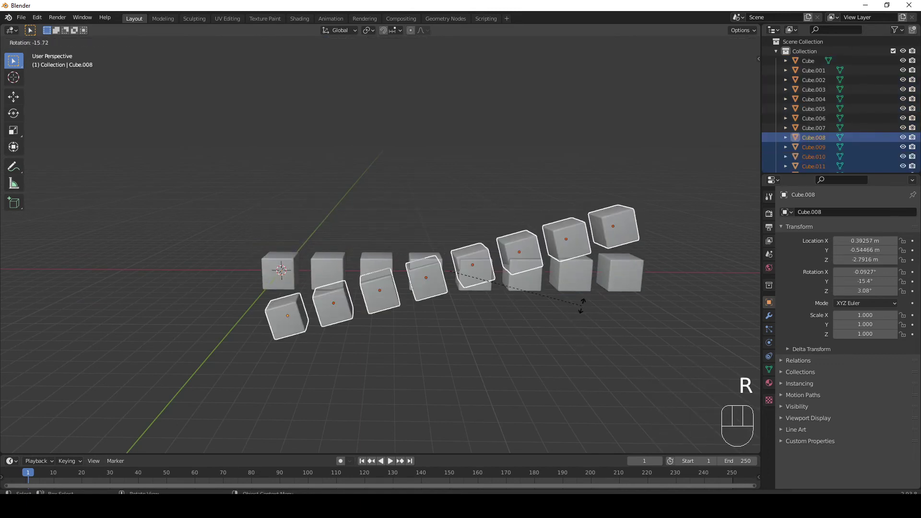
key(x)
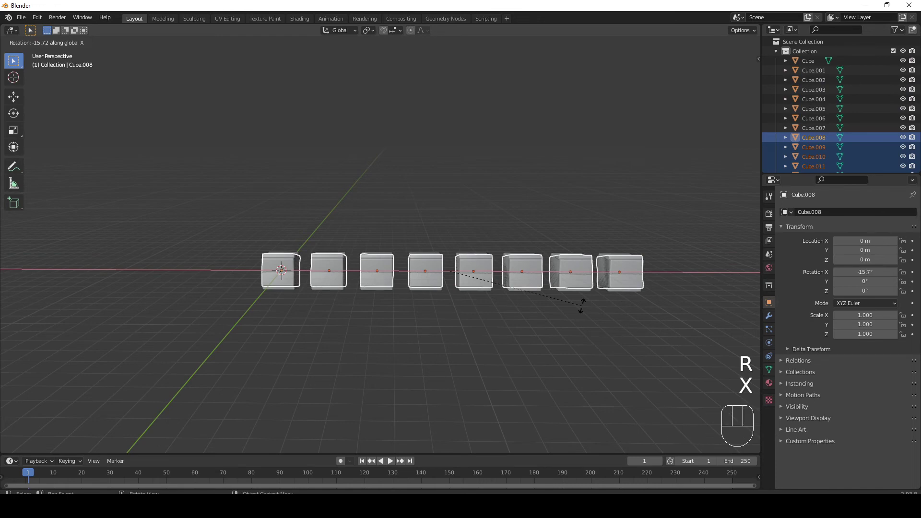
key(y)
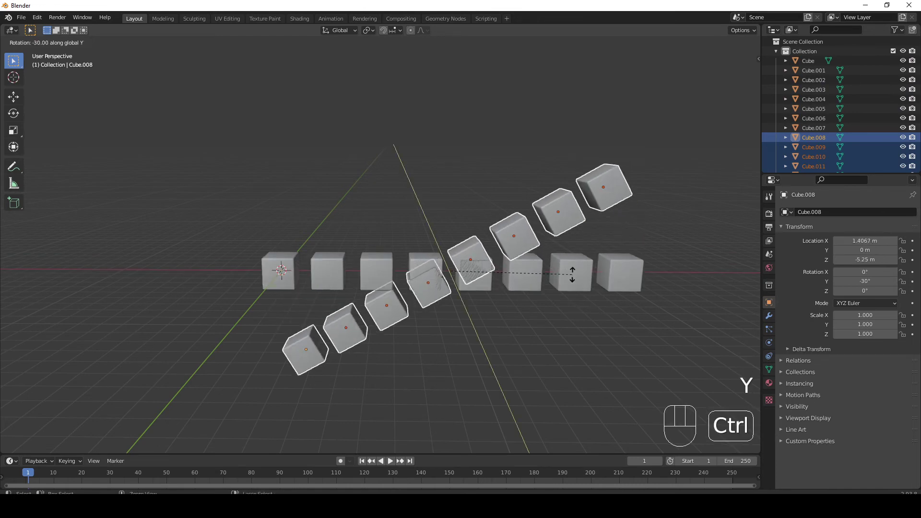
ctrl+click(571, 274)
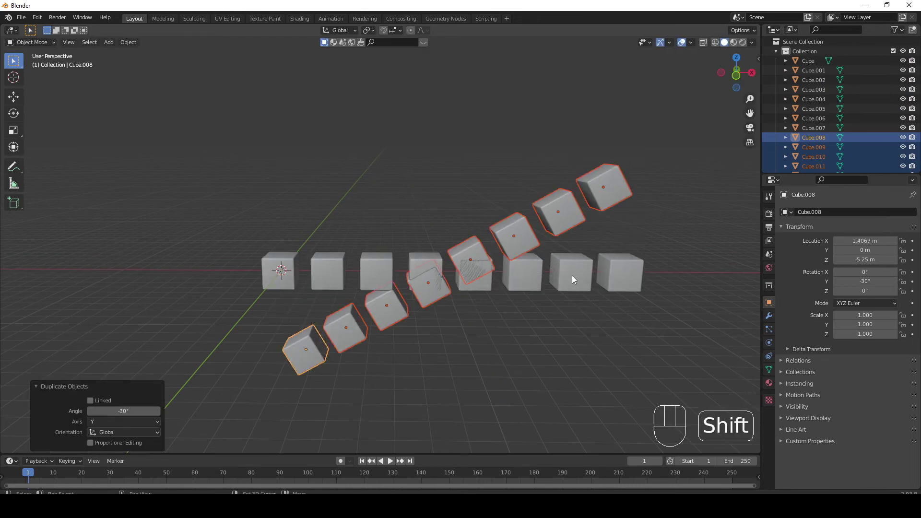
- Repeat the -30° rotated duplication four times to complete the radial pattern of cubes, and deselect everything
key(shift+r)
key(shift+r)
key(shift+r)
key(shift+r)
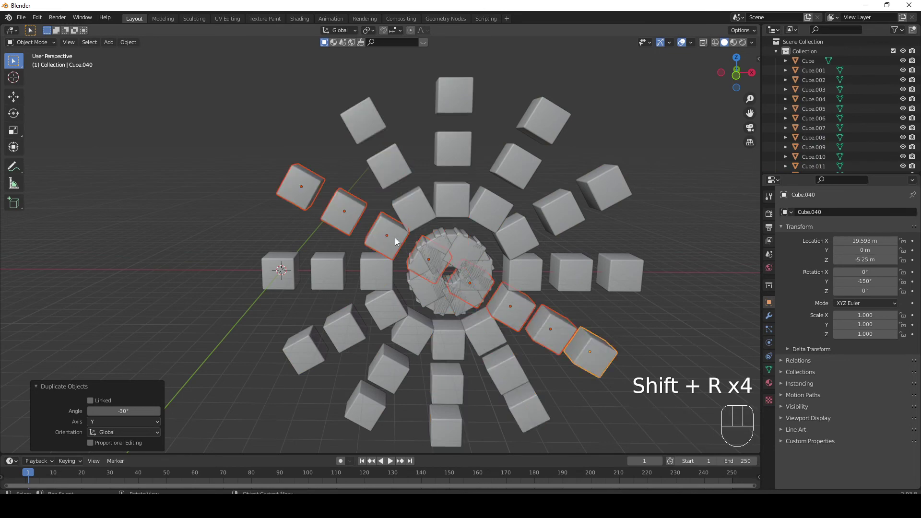
middle_drag(395, 237, 456, 260)
click(595, 210)
scroll(464, 271, down, 1)
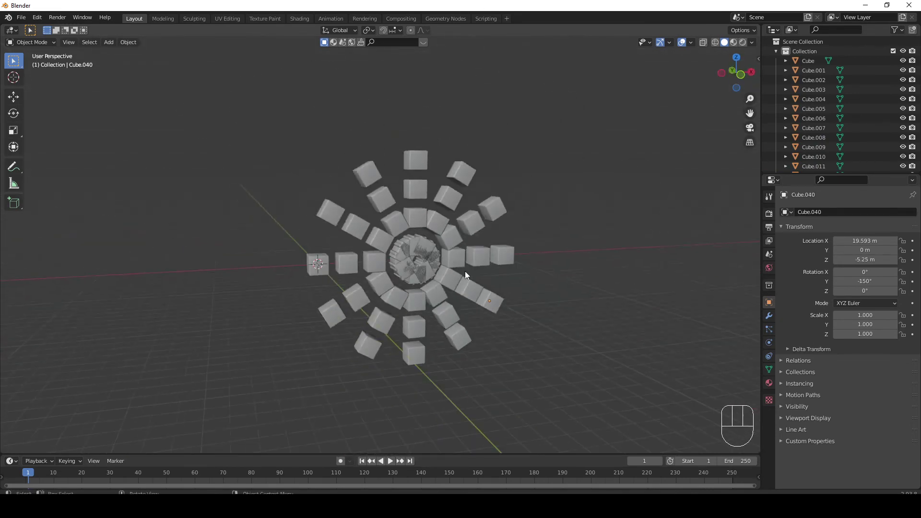
- Select all cubes of the radial pattern and delete them
scroll(465, 271, up, 2)
middle_drag(557, 279, 527, 275)
key(a)
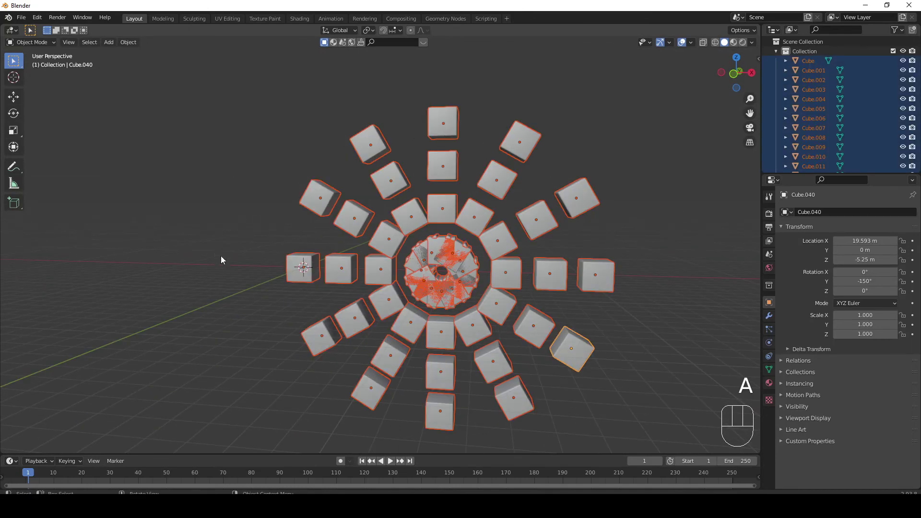
middle_drag(220, 255, 286, 277)
key(Delete)
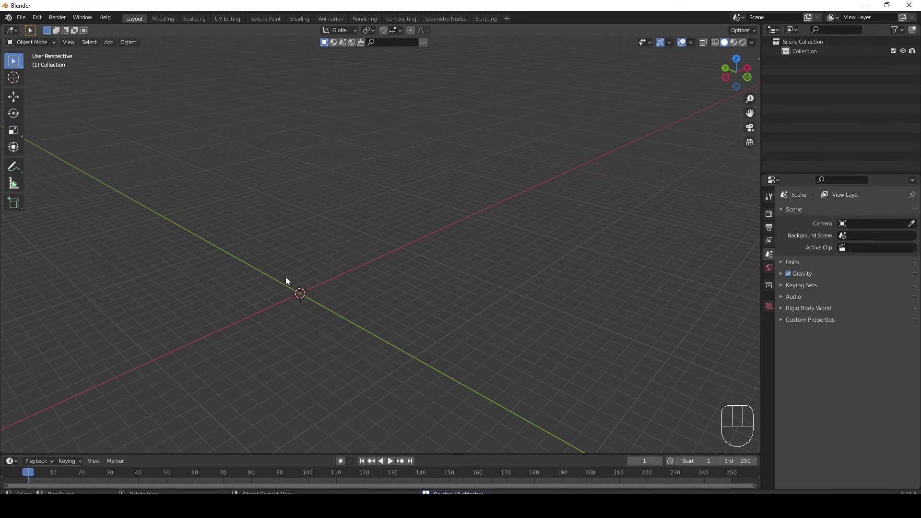
middle_drag(309, 261, 493, 304)
scroll(387, 235, up, 4)
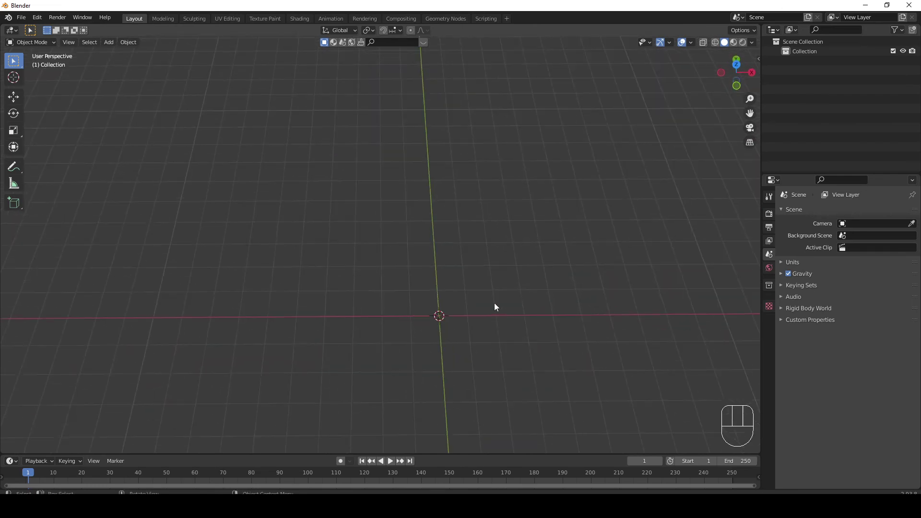
key(shift+a)
- Undo the deletion and the rotated duplications so that only the original row of eight cubes is left
key(ctrl+z)
key(ctrl+z)
key(ctrl+z)
key(ctrl+z)
key(ctrl+z)
key(ctrl+z)
key(ctrl+z)
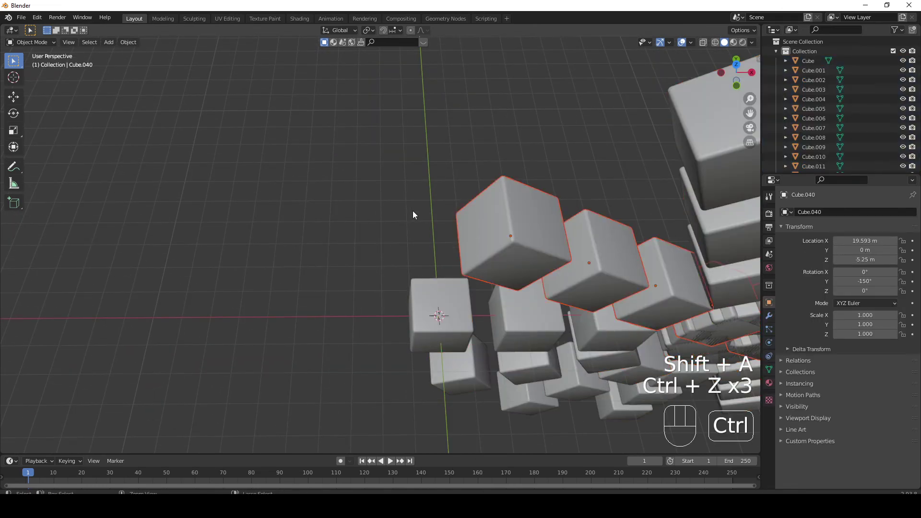
key(ctrl+z)
key(ctrl+z)
key(ctrl+z)
key(ctrl+z)
key(ctrl+z)
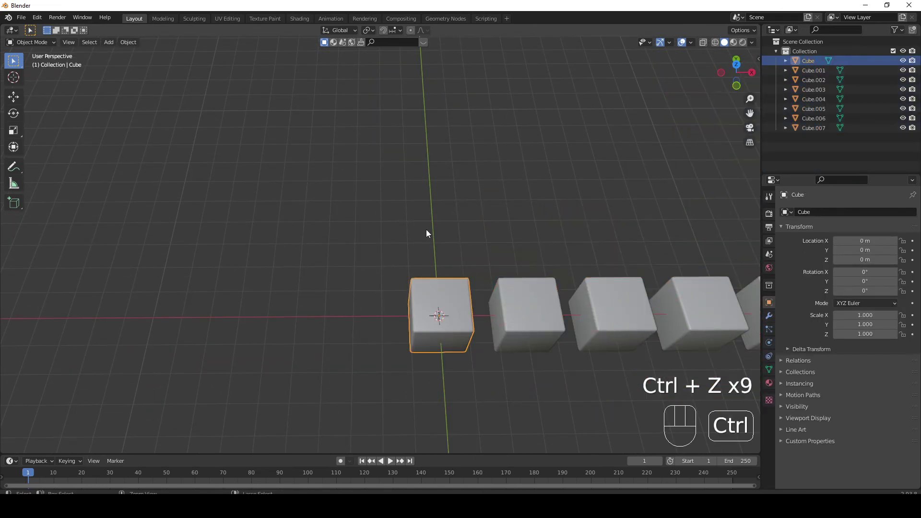
- Duplicate the first cube of the row in place at the origin
middle_drag(499, 258, 530, 281)
click(436, 260)
middle_drag(442, 262, 422, 247)
key(g)
right_click(350, 200)
scroll(428, 268, up, 3)
scroll(428, 267, up, 2)
shift+middle_drag(423, 256, 338, 209)
key(shift+d)
right_click(335, 264)
- Select an upper corner vertex of the duplicate in Edit Mode and turn on Proportional Editing
key(Tab)
click(459, 240)
scroll(522, 190, up, 2)
key(1)
click(489, 215)
scroll(346, 174, up, 1)
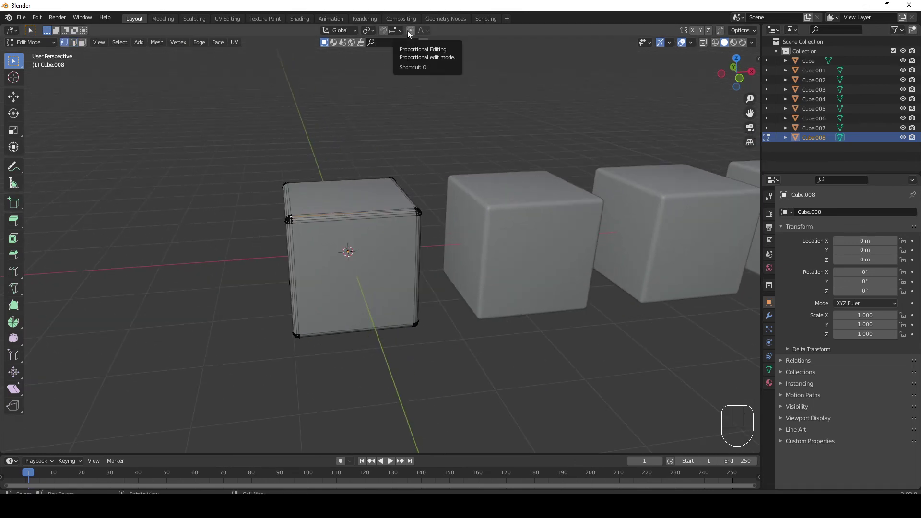
key(o)
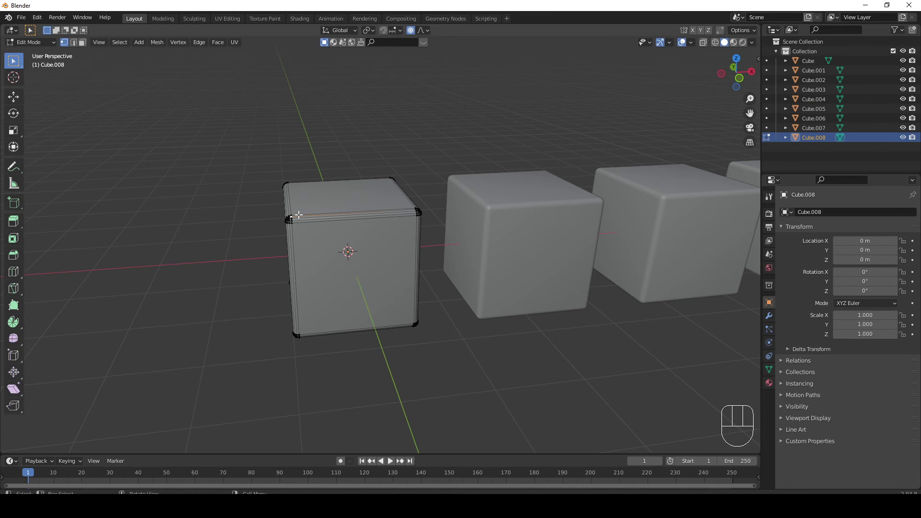
key(o)
key(o)
key(o)
key(o)
- Try moving the corner vertex upward with a proportional size of 1.00, undo the move, and return to Object Mode
key(g)
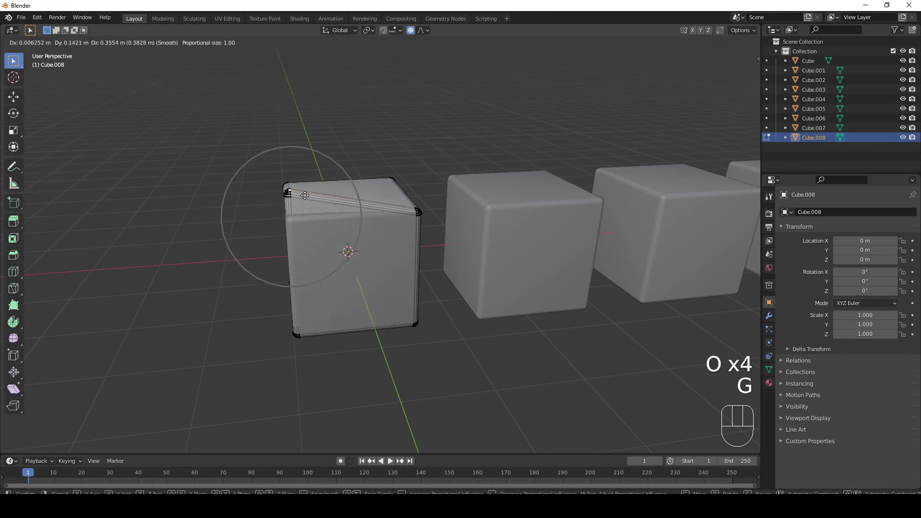
click(292, 155)
key(Tab)
middle_drag(323, 218, 355, 266)
key(ctrl+z)
key(ctrl+z)
key(Tab)
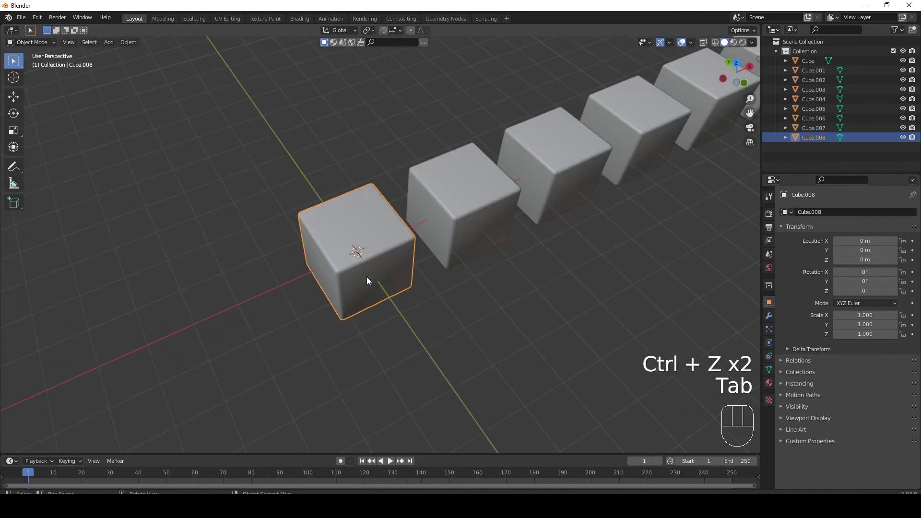
- Move the duplicate about -3.09 m in X, 1.04 m in Y and -0.52 m in Z, and delete the original first cube
key(g)
click(245, 269)
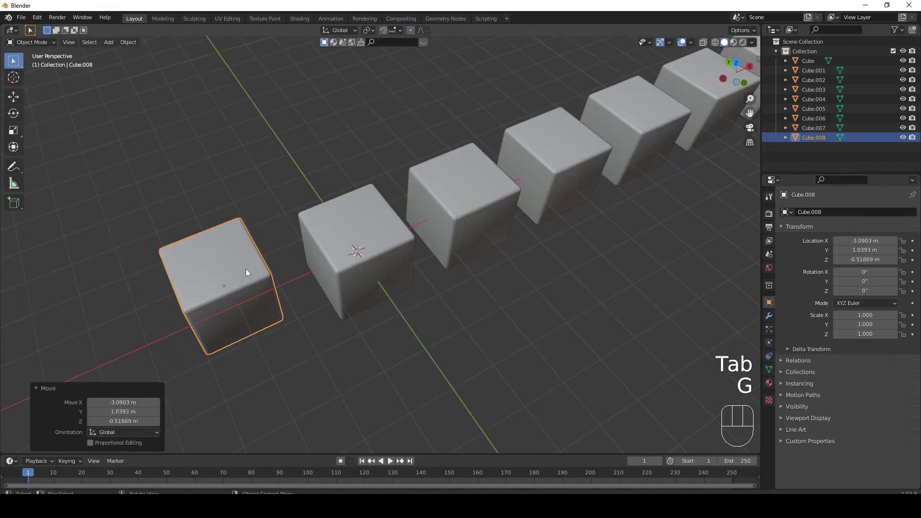
click(351, 287)
key(Delete)
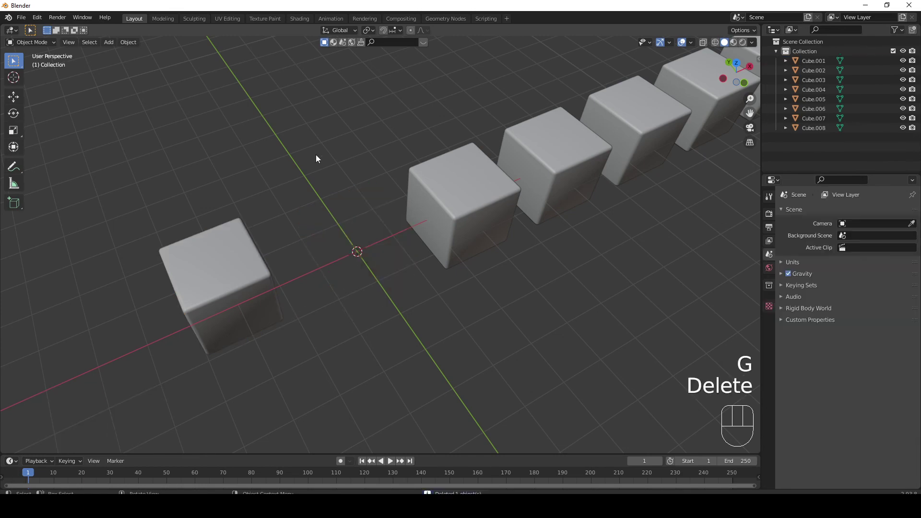
click(208, 284)
middle_drag(318, 286, 335, 300)
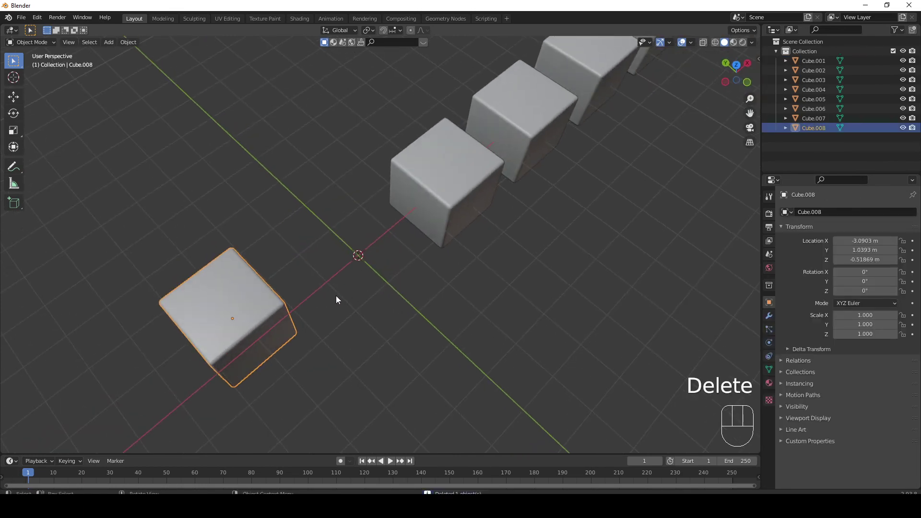
- Undo the deletion of the original first cube and delete the displaced duplicate instead
key(ctrl+z)
key(ctrl+z)
click(260, 322)
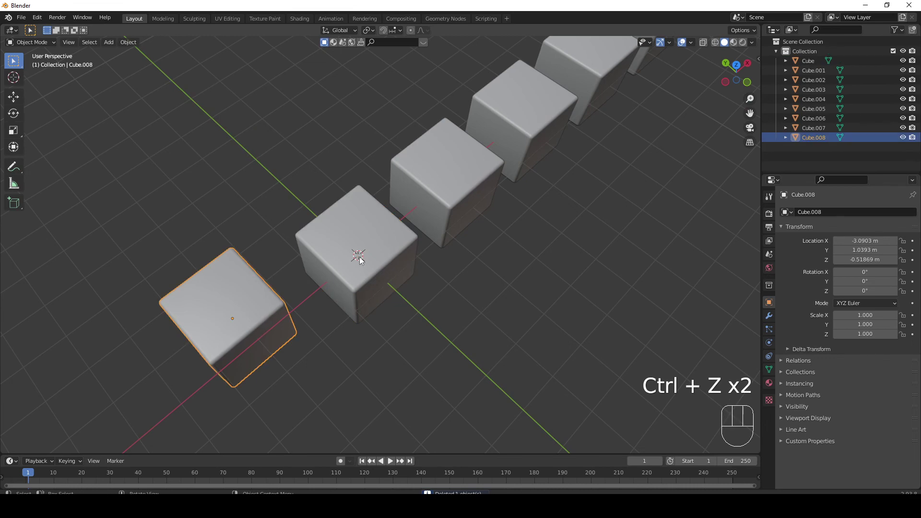
key(Delete)
- Enter Edit Mode on the first cube and box-select the vertices of its upper front corner
click(390, 295)
key(Tab)
middle_drag(336, 266, 257, 196)
scroll(312, 222, up, 1)
drag(258, 192, 311, 235)
mouse_move(310, 235)
middle_down()
mouse_move(384, 234)
mouse_move(238, 214)
mouse_move(329, 243)
mouse_move(344, 224)
middle_up()
scroll(351, 223, up, 3)
key(shift+z)
key(shift+z)
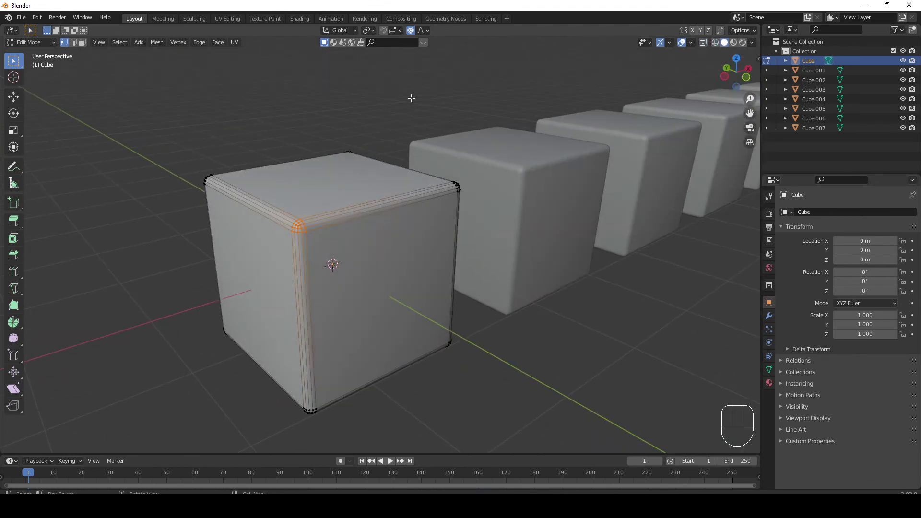
- Turn off Proportional Editing, try moving the corner vertices twice without keeping either move, and return to Object Mode
click(410, 32)
scroll(357, 248, down, 3)
middle_drag(356, 254, 364, 210)
key(g)
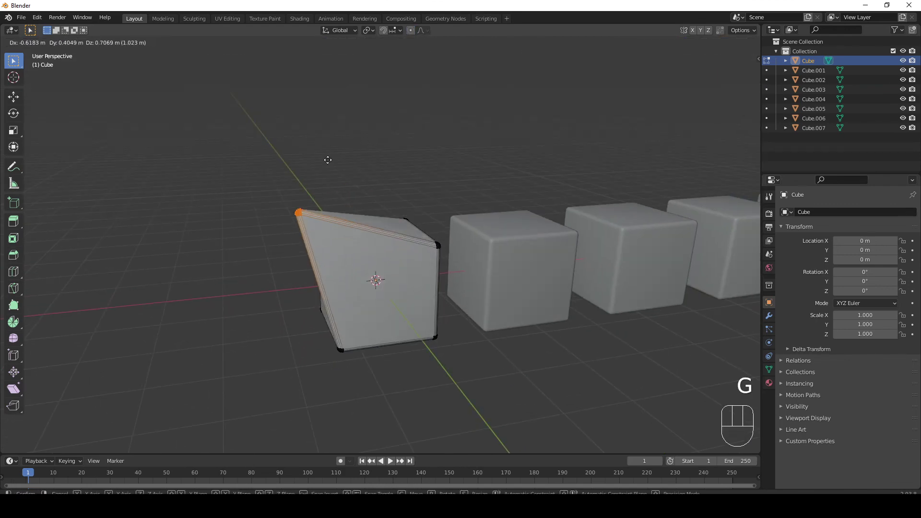
right_click(347, 204)
key(g)
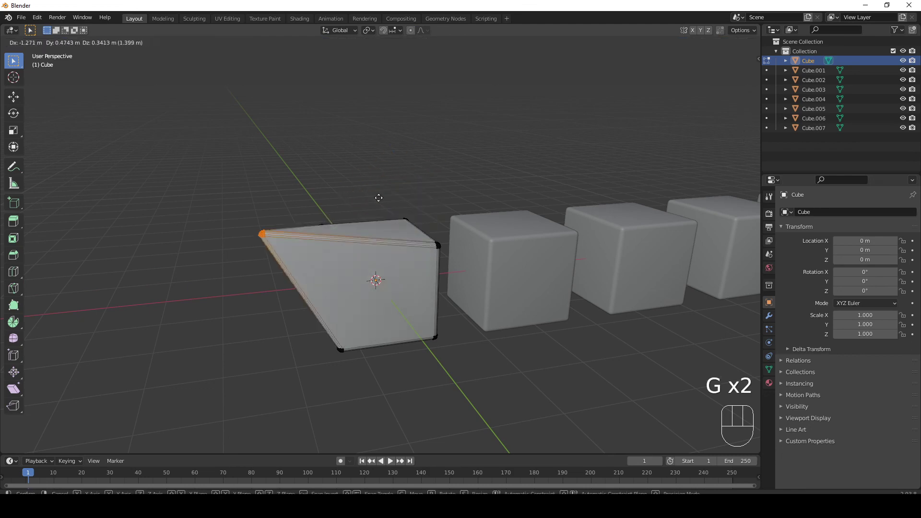
right_click(596, 199)
scroll(374, 201, down, 3)
key(Tab)
- Make a regular duplicate of the first cube in place and delete the copy
middle_drag(358, 201, 471, 230)
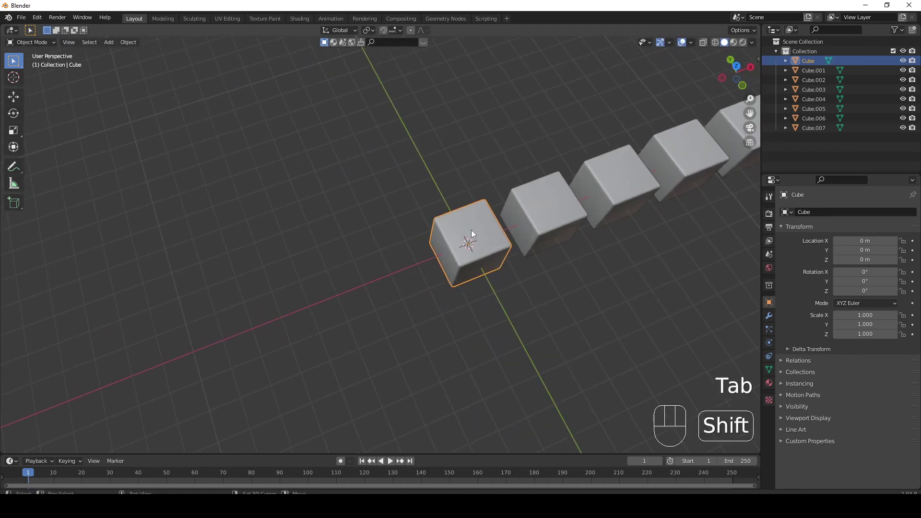
key(shift+d)
right_click(394, 266)
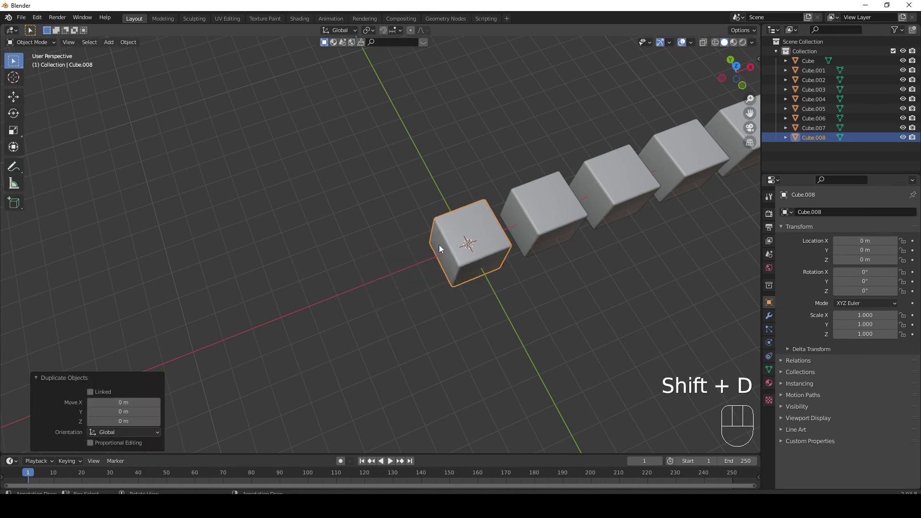
key(Delete)
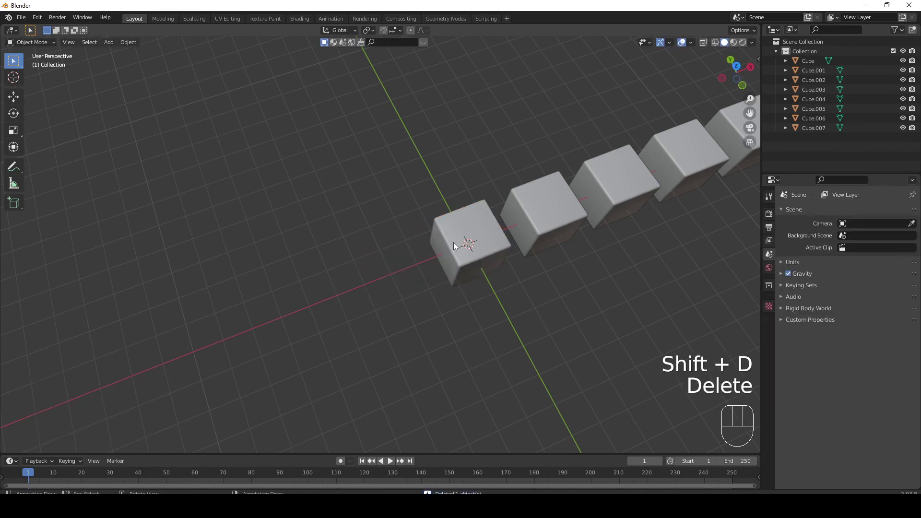
- Create a linked duplicate of the first cube, offset -3 m along the global X axis
click(472, 226)
key(alt+d)
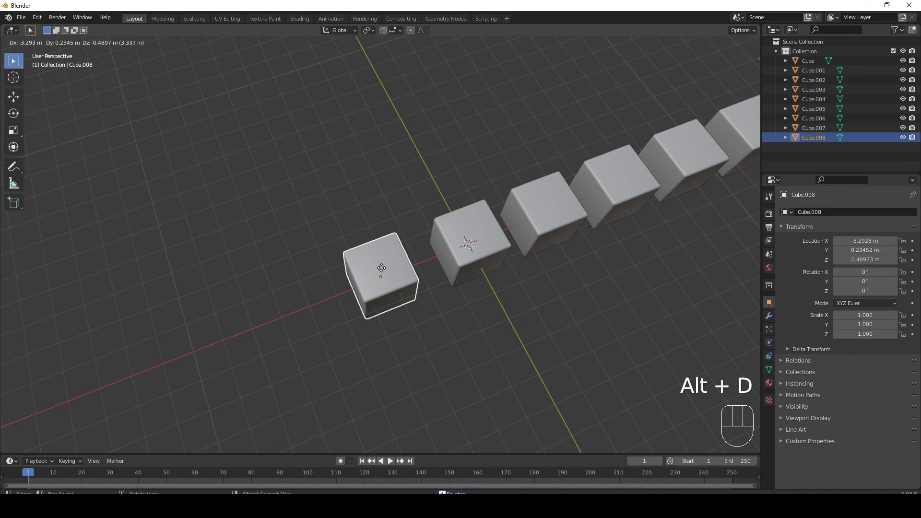
key(x)
key(KP_Subtract)
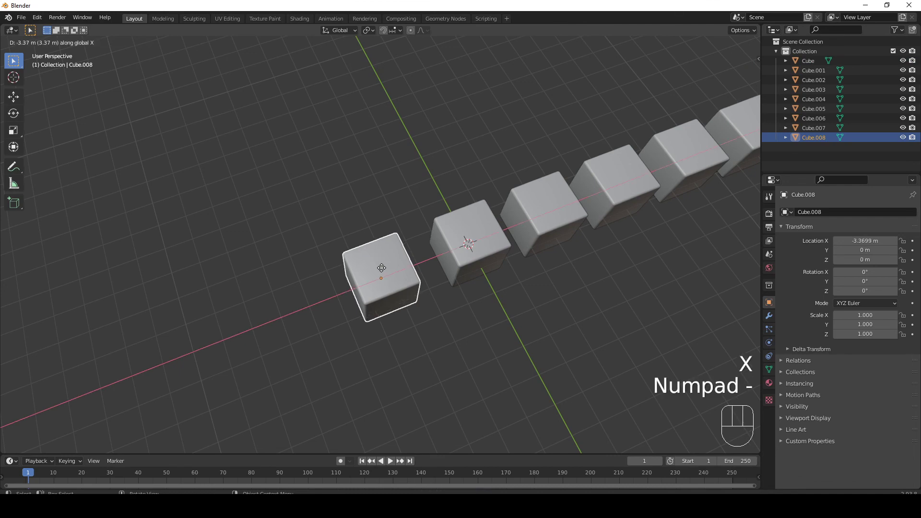
key(KP_3)
key(KP_Enter)
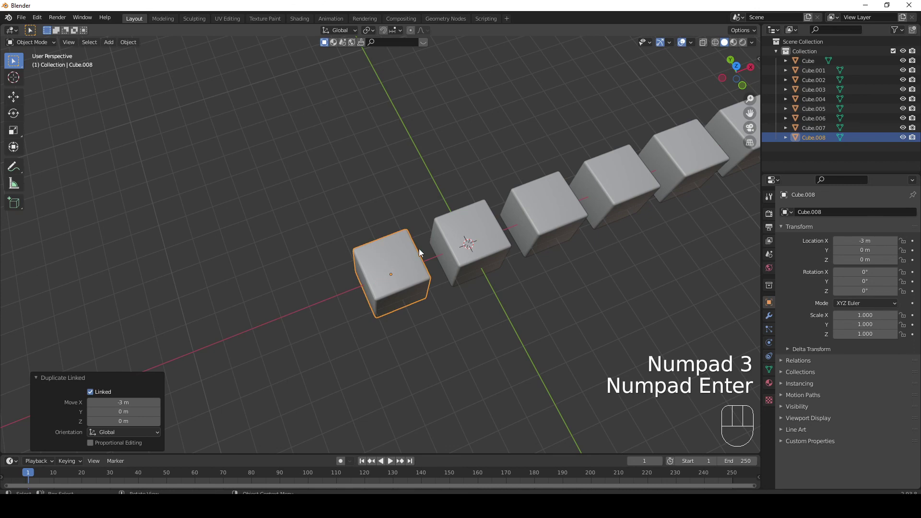
- Repeat the linked duplication five times to extend the row in the negative X direction
middle_drag(422, 253, 393, 215)
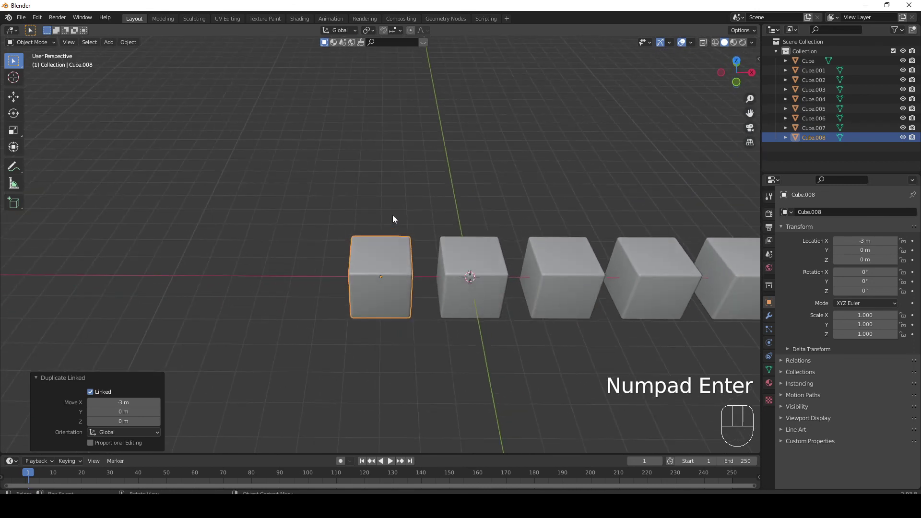
key(shift+r)
key(shift+r)
key(shift+r)
key(shift+r)
key(shift+r)
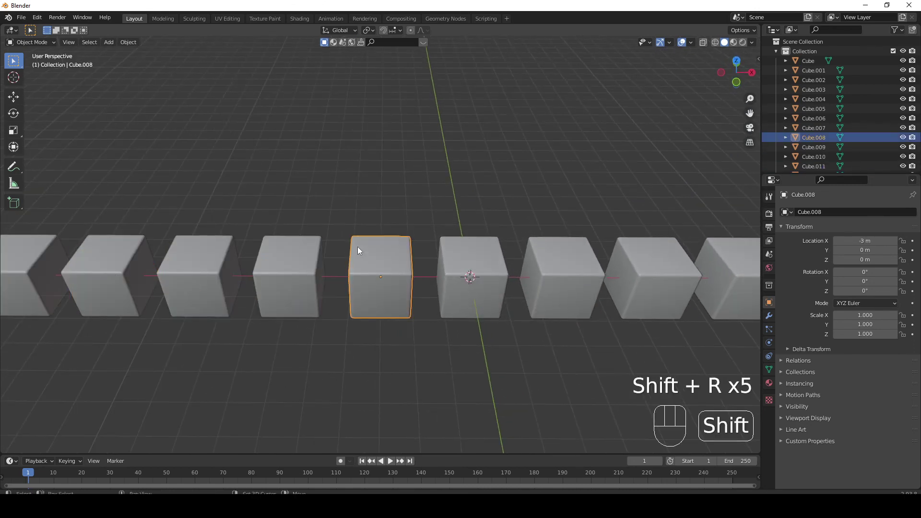
- Enter Edit Mode on the linked copy beside the origin and box-select all vertices of its upper front corner in wireframe view
key(Tab)
shift+middle_drag(358, 246, 405, 219)
drag(401, 221, 420, 251)
middle_drag(419, 247, 403, 214)
scroll(403, 213, up, 2)
key(ctrl+z)
key(shift+z)
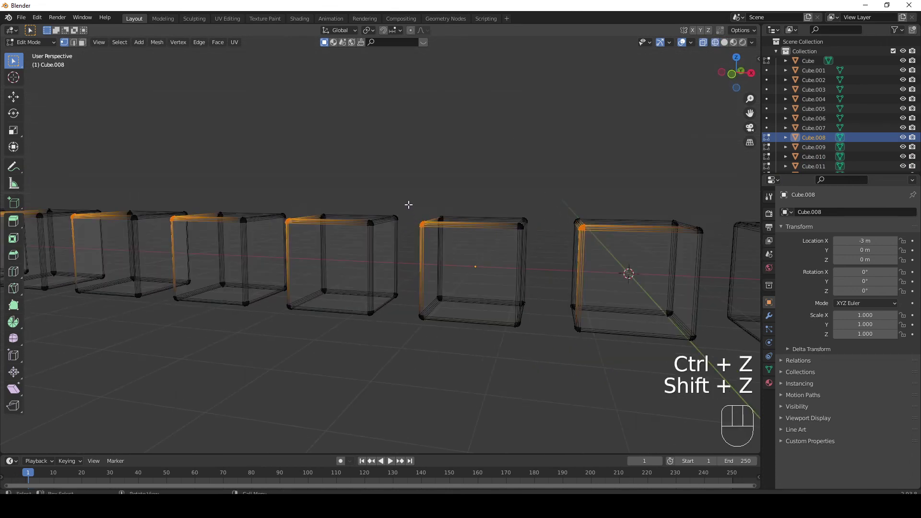
drag(409, 202, 430, 242)
key(shift+z)
- Move the selected corner about 1.88 m up to reshape all linked cubes, and return to Object Mode
scroll(429, 247, down, 2)
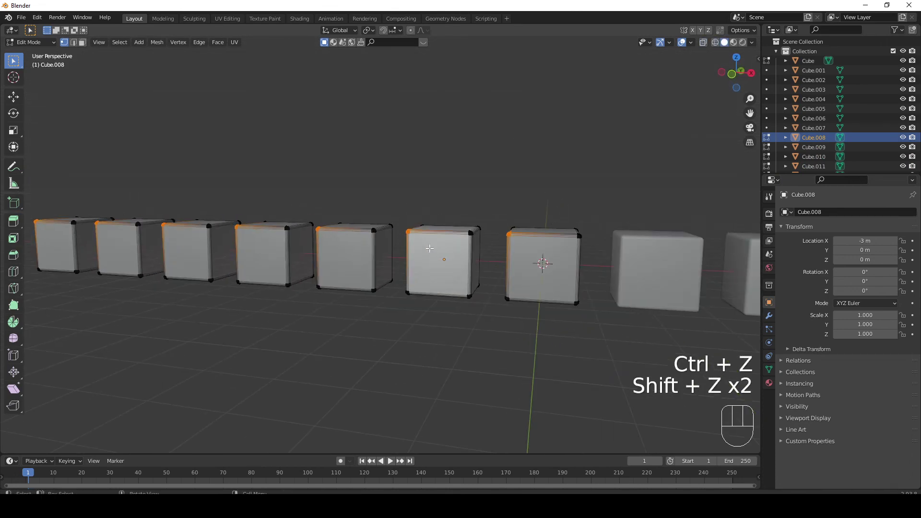
key(g)
click(429, 186)
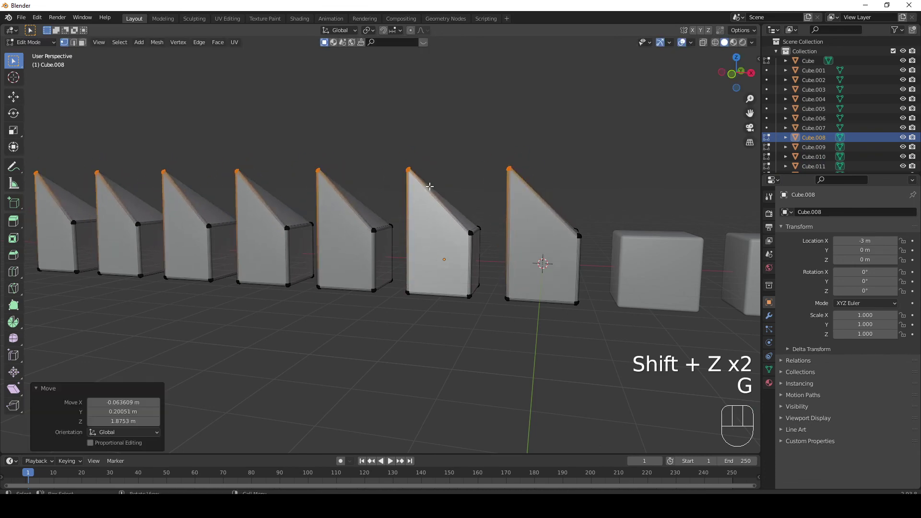
middle_drag(429, 187, 462, 203)
key(Tab)
middle_drag(428, 229, 577, 215)
key(Tab)
key(Tab)
middle_drag(505, 228, 344, 249)
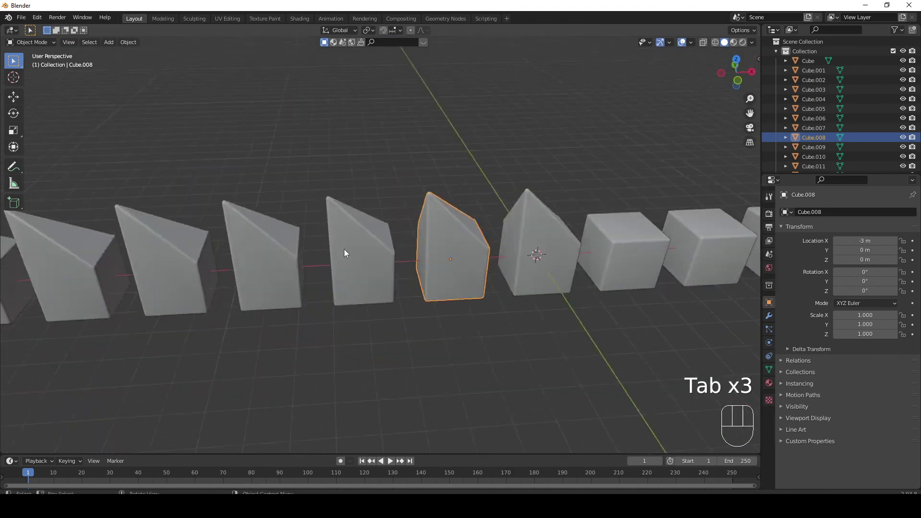
scroll(344, 249, down, 2)
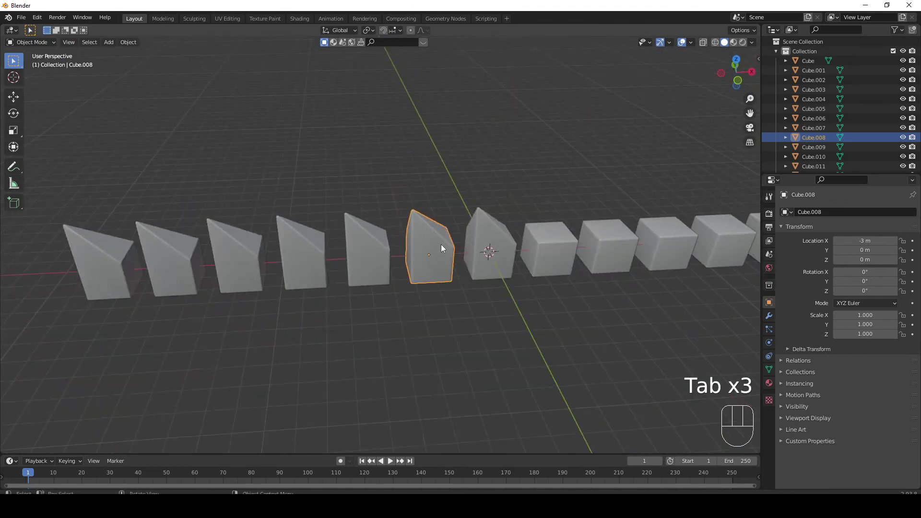
- Select the first plain cube and the reshaped cube at the origin, and open the Set Parent To options
shift+middle_drag(546, 253, 448, 240)
click(412, 259)
shift+click(355, 262)
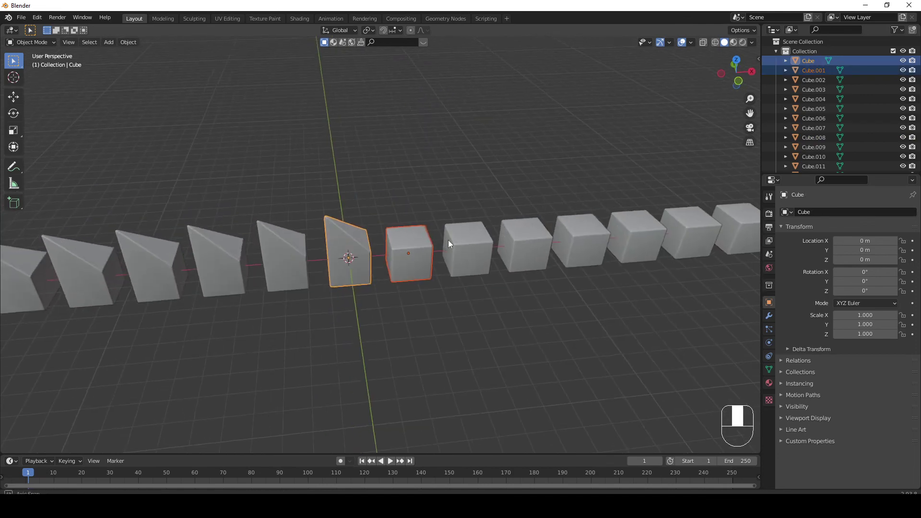
key(ctrl+p)
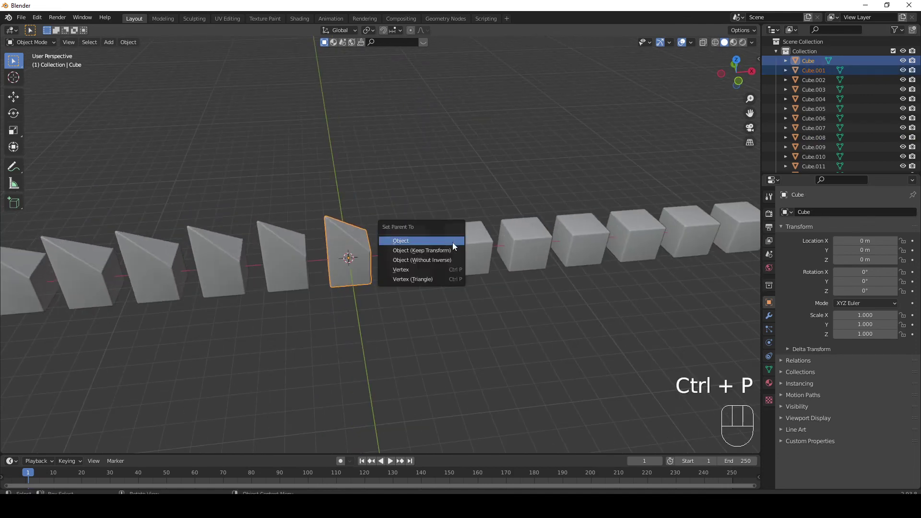
click(457, 242)
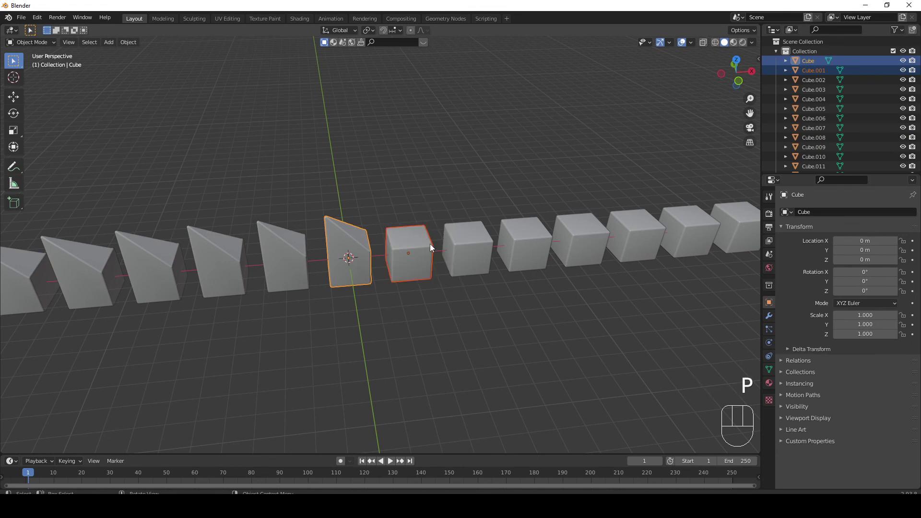
- Open the Clear Parent options for the two selected cubes, and deselect everything
key(shift+p)
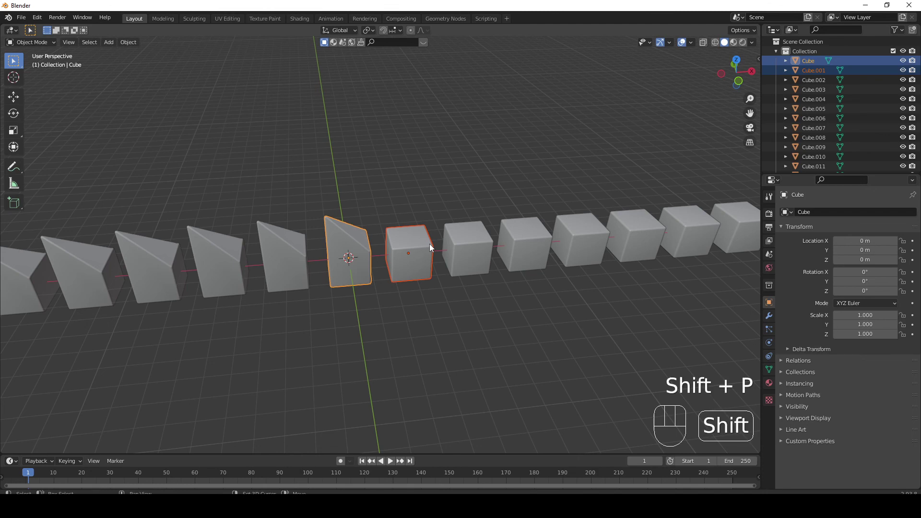
key(alt+p)
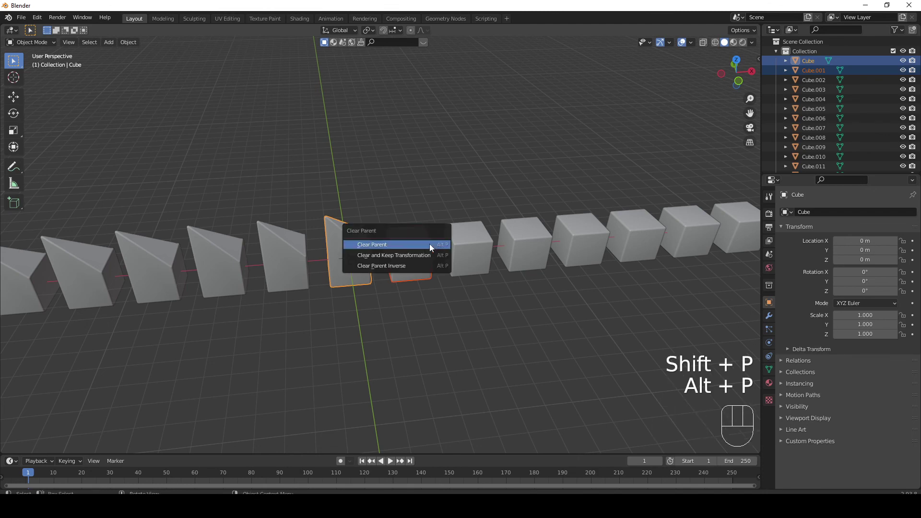
click(430, 244)
click(386, 174)
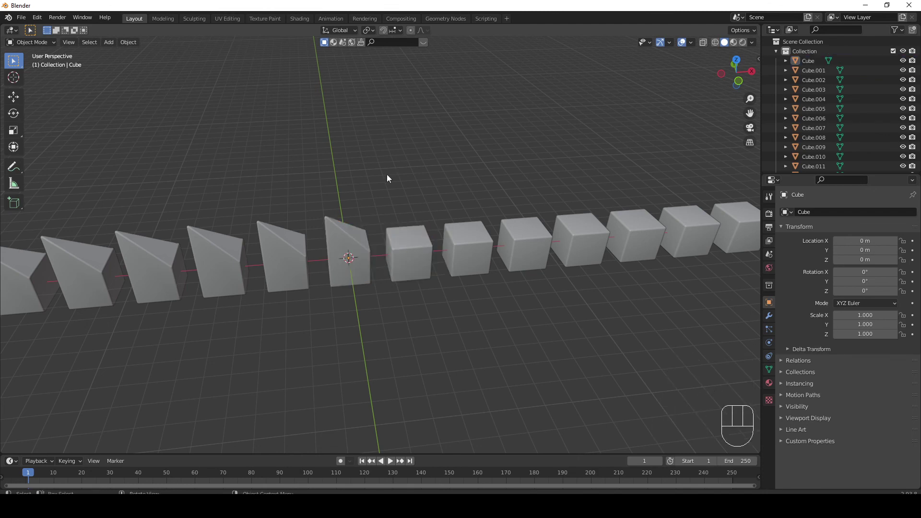
- Box-select the entire row of cubes and delete it to empty the scene
scroll(357, 202, down, 5)
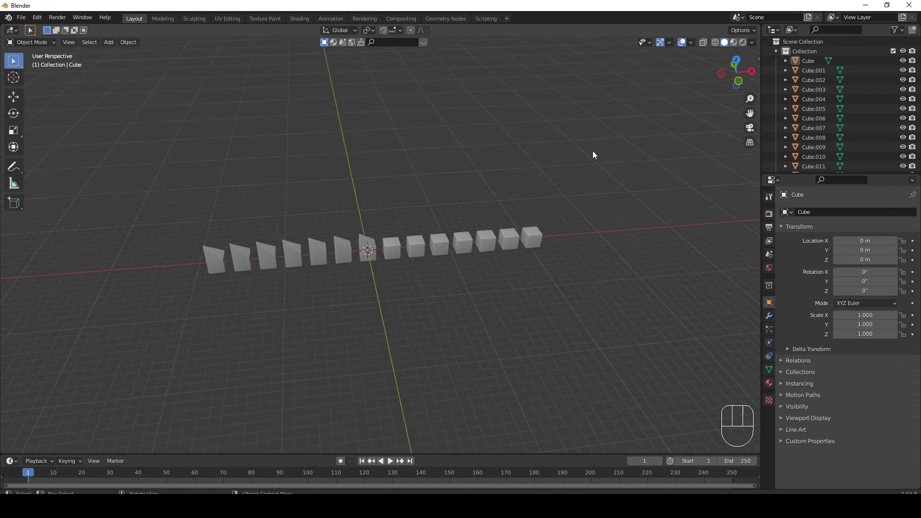
drag(621, 152, 131, 286)
key(Delete)
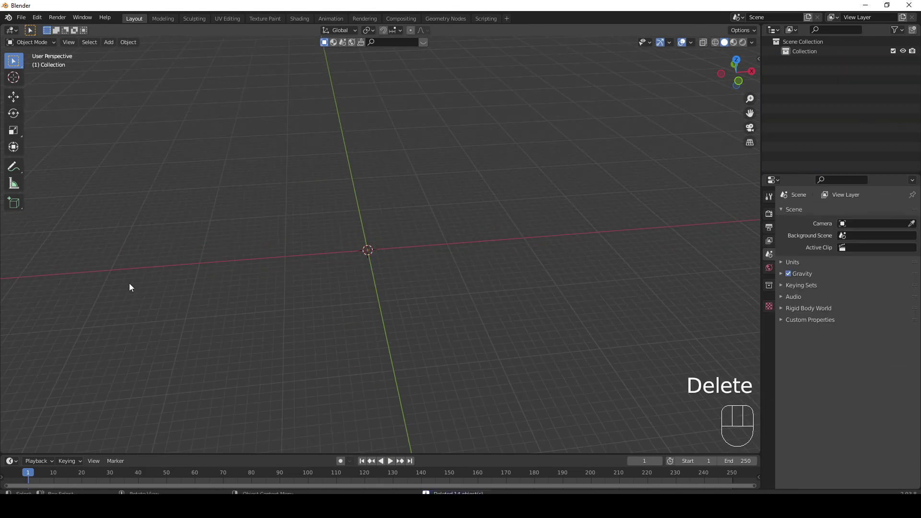